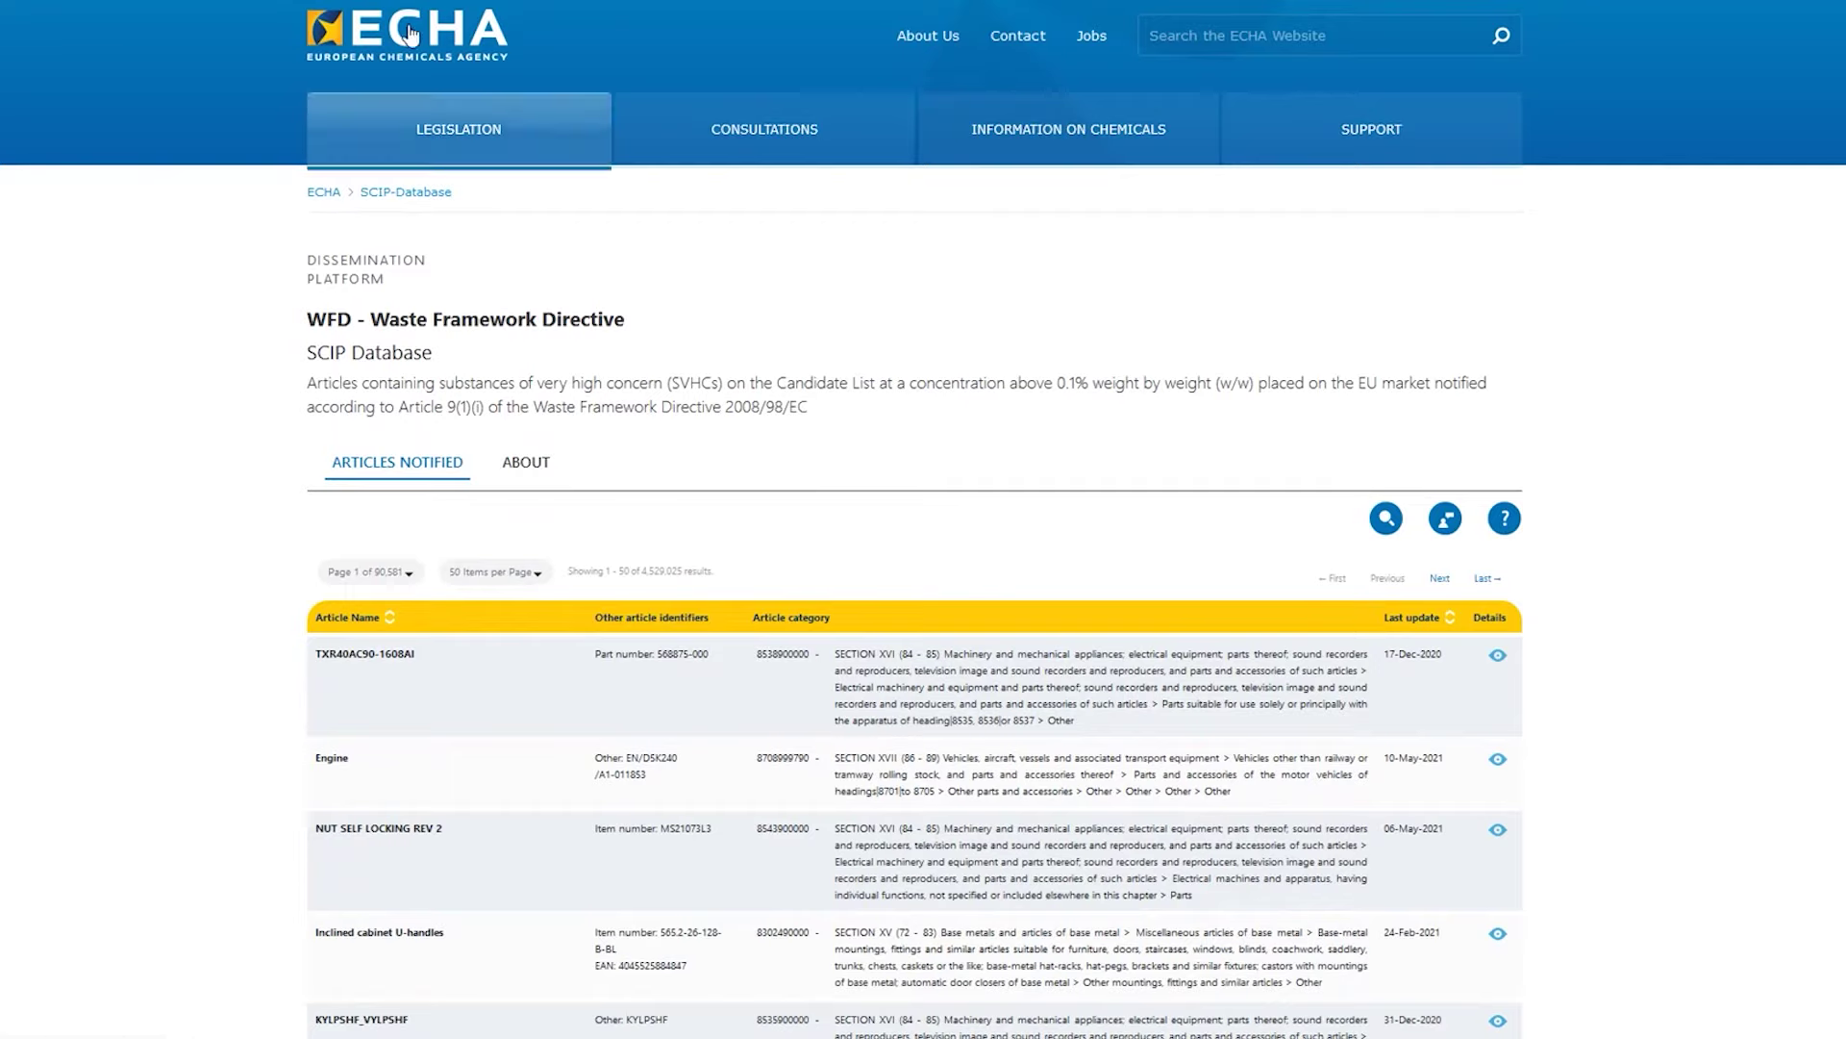
- Open the Information on Chemicals section and scroll through the Articles Notified table
{"action": "left_click", "coordinate": [1029, 141]}
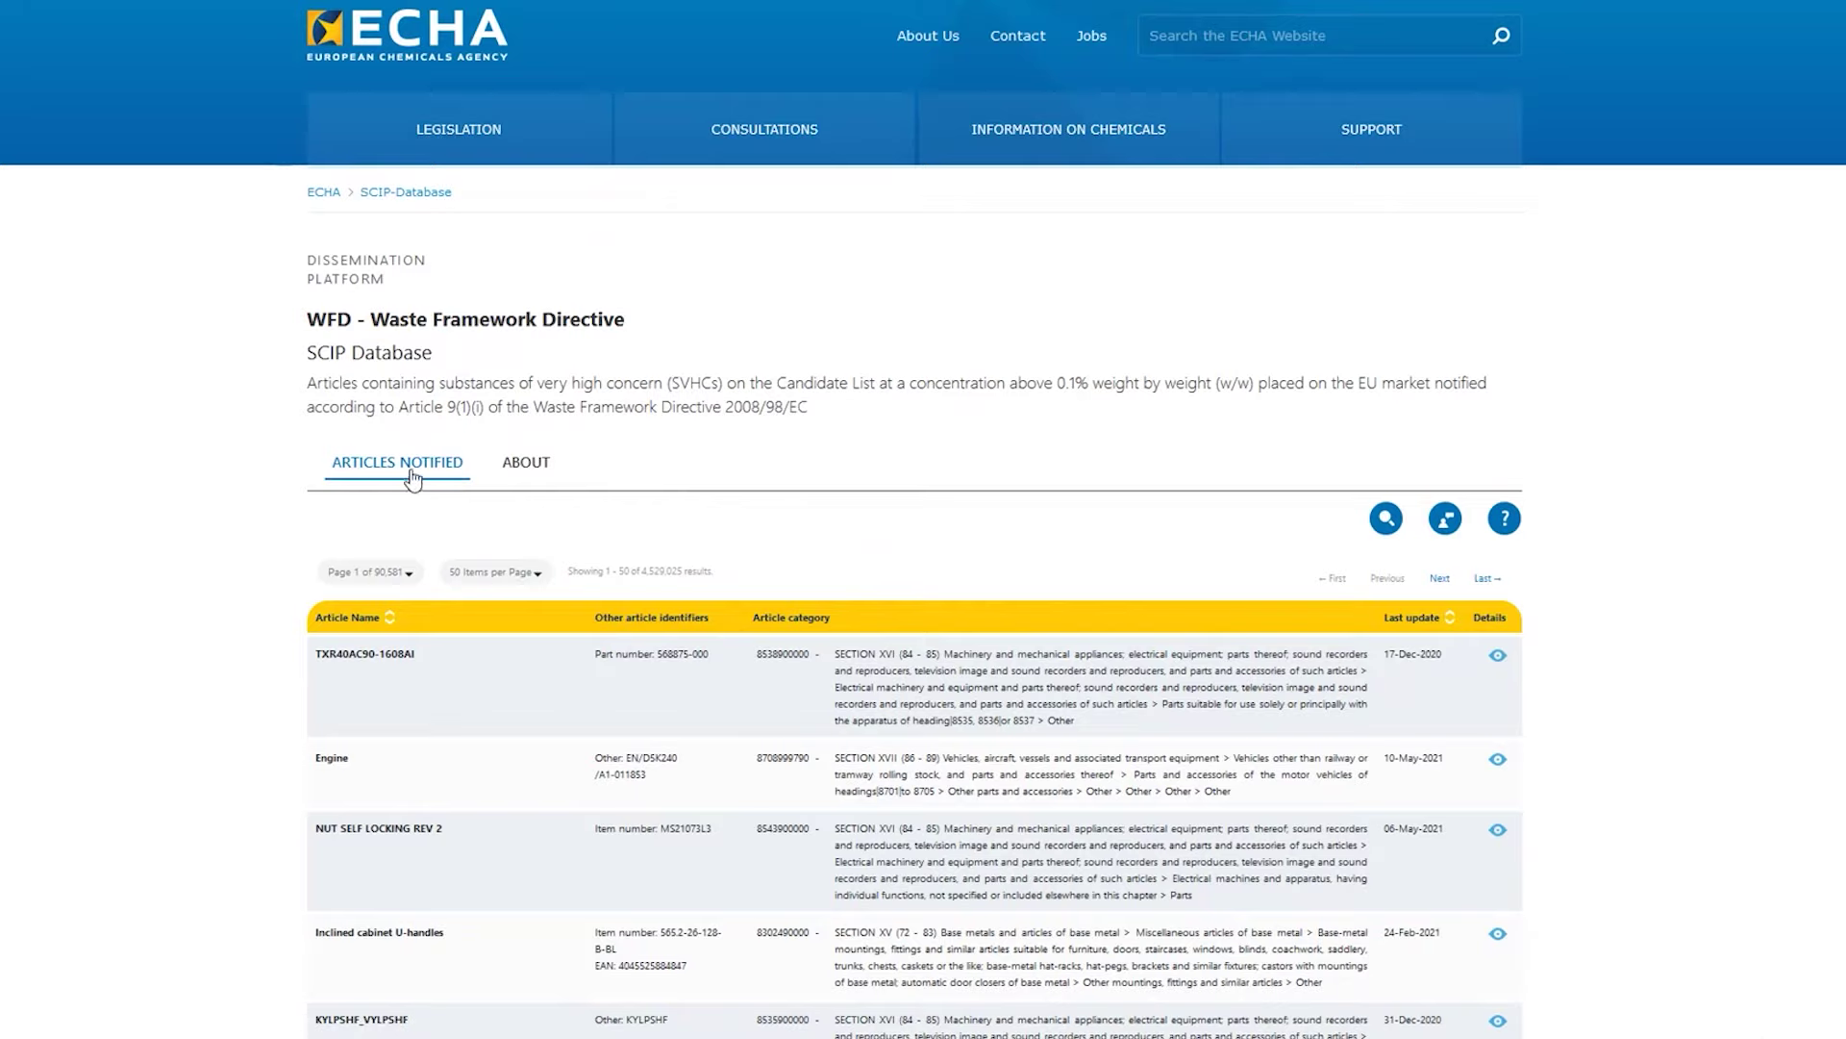
{"action": "scroll", "coordinate": [414, 480], "scroll_direction": "down", "scroll_amount": 1}
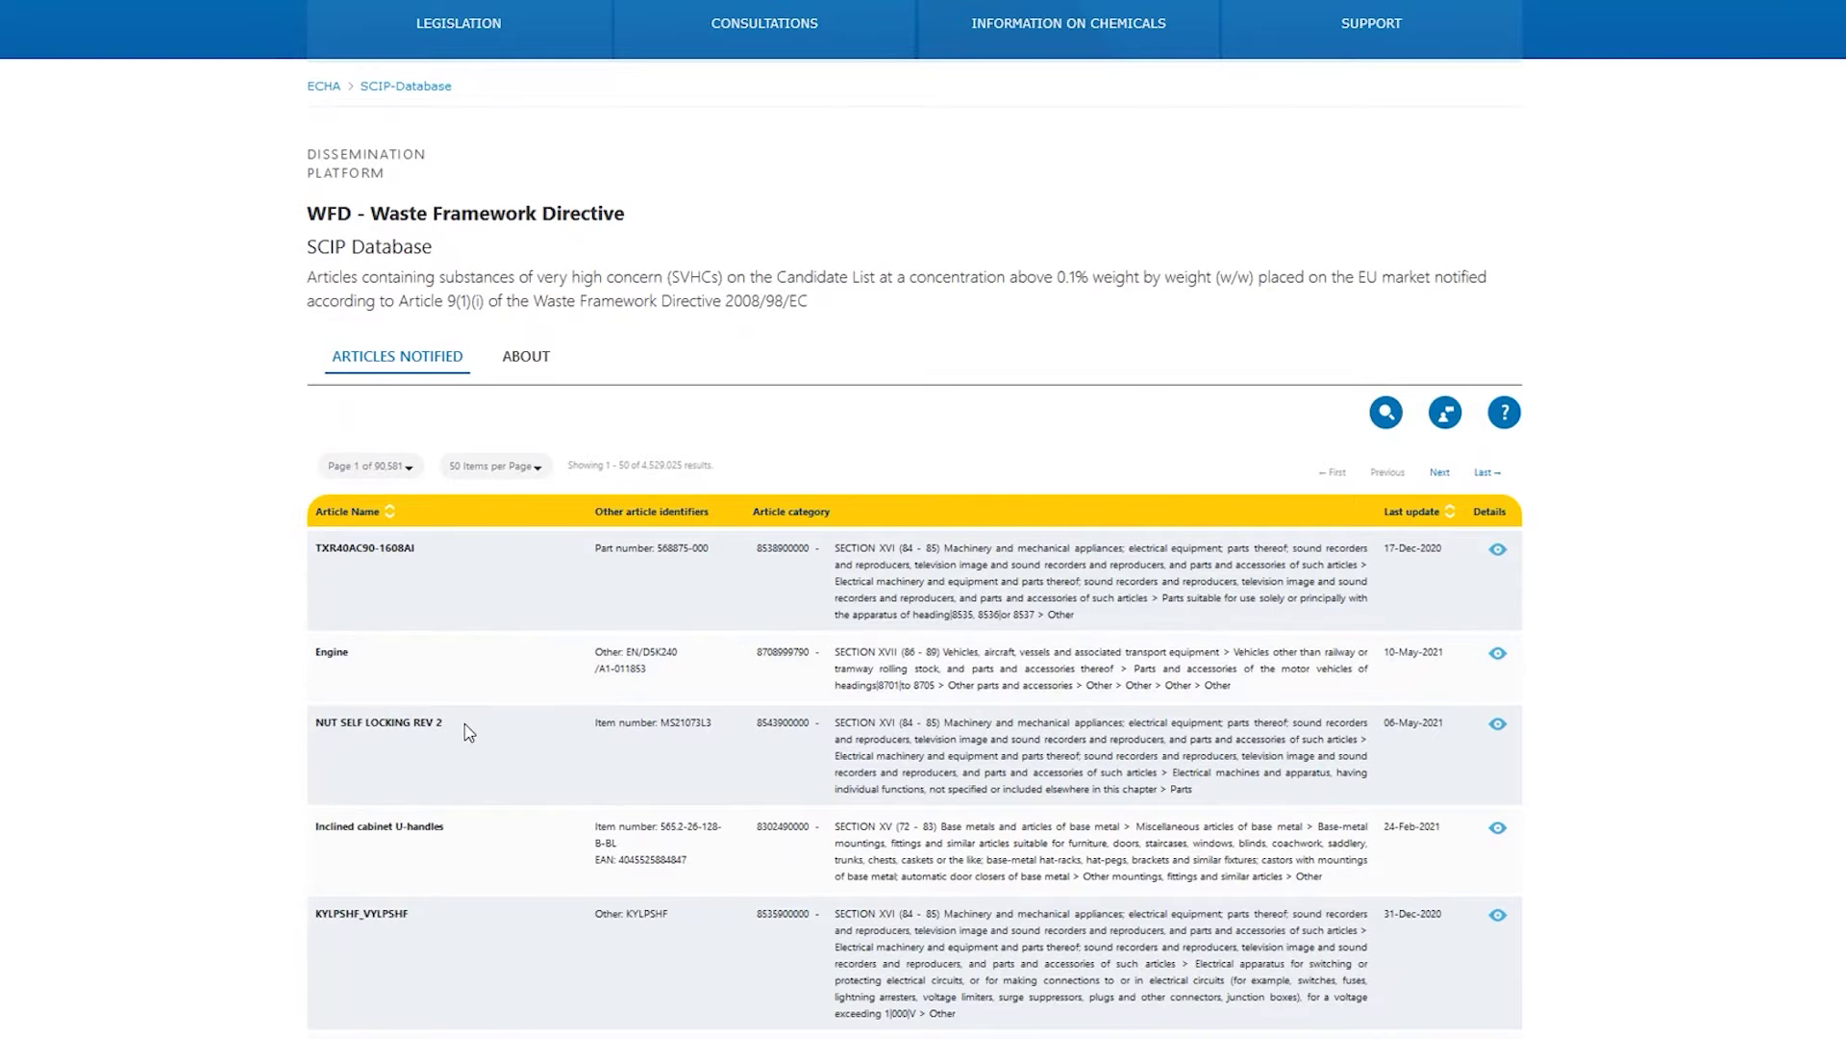
{"action": "scroll", "coordinate": [396, 699], "scroll_direction": "down", "scroll_amount": 2}
{"action": "scroll", "coordinate": [459, 634], "scroll_direction": "up", "scroll_amount": 2}
- Read the SCIP description on the ABOUT tab, then return to the Articles Notified list
{"action": "left_click", "coordinate": [528, 362]}
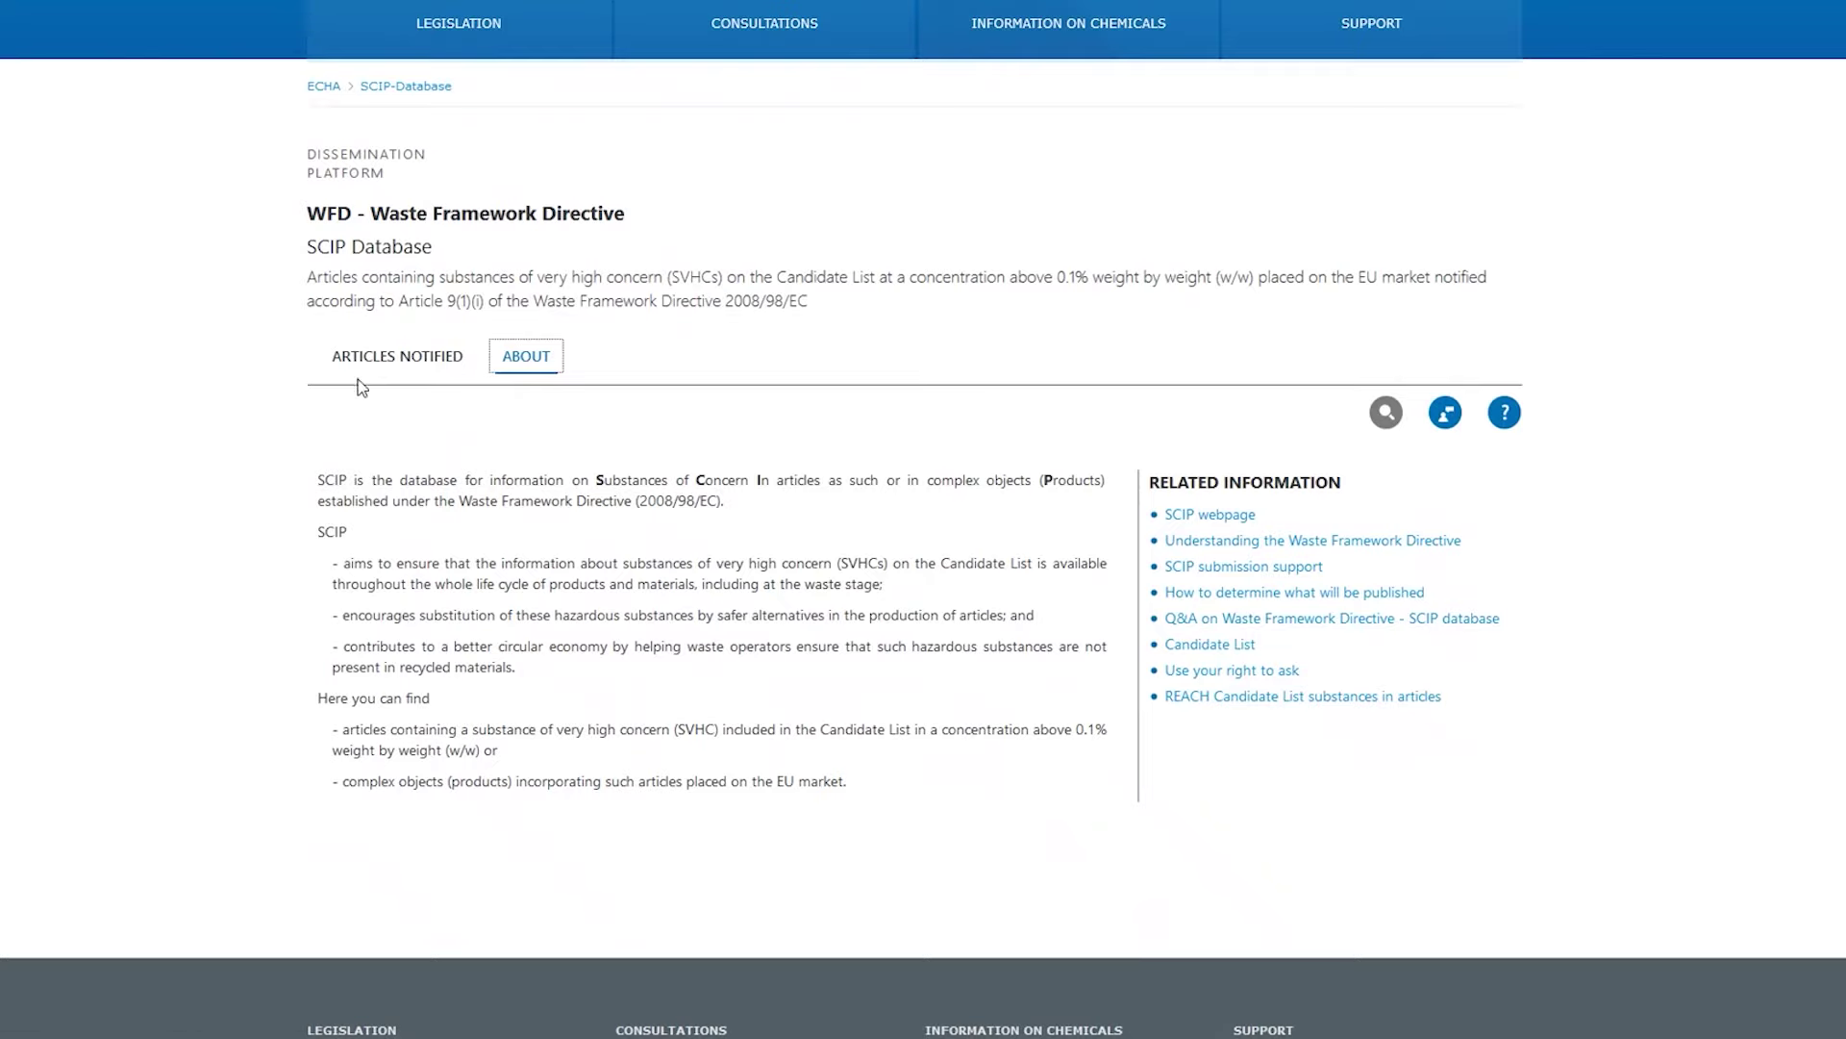
{"action": "left_click", "coordinate": [408, 368]}
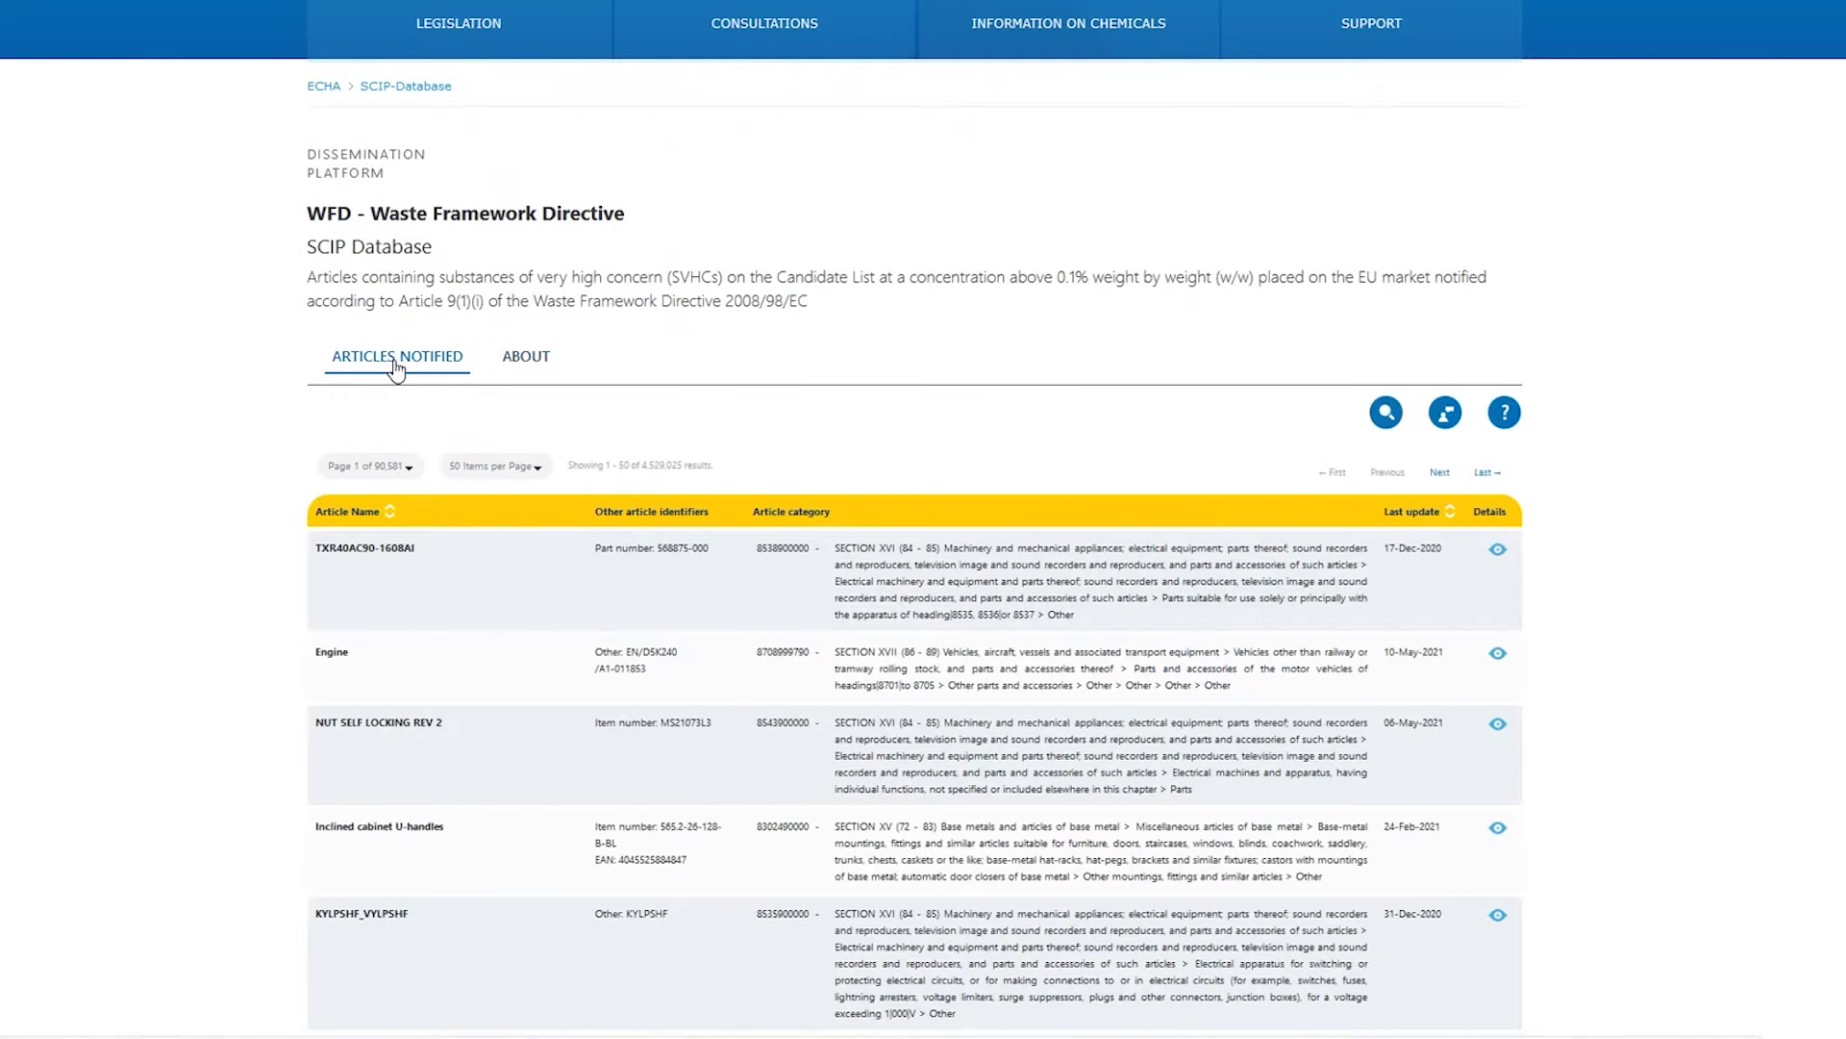
{"action": "scroll", "coordinate": [400, 412], "scroll_direction": "down", "scroll_amount": 1}
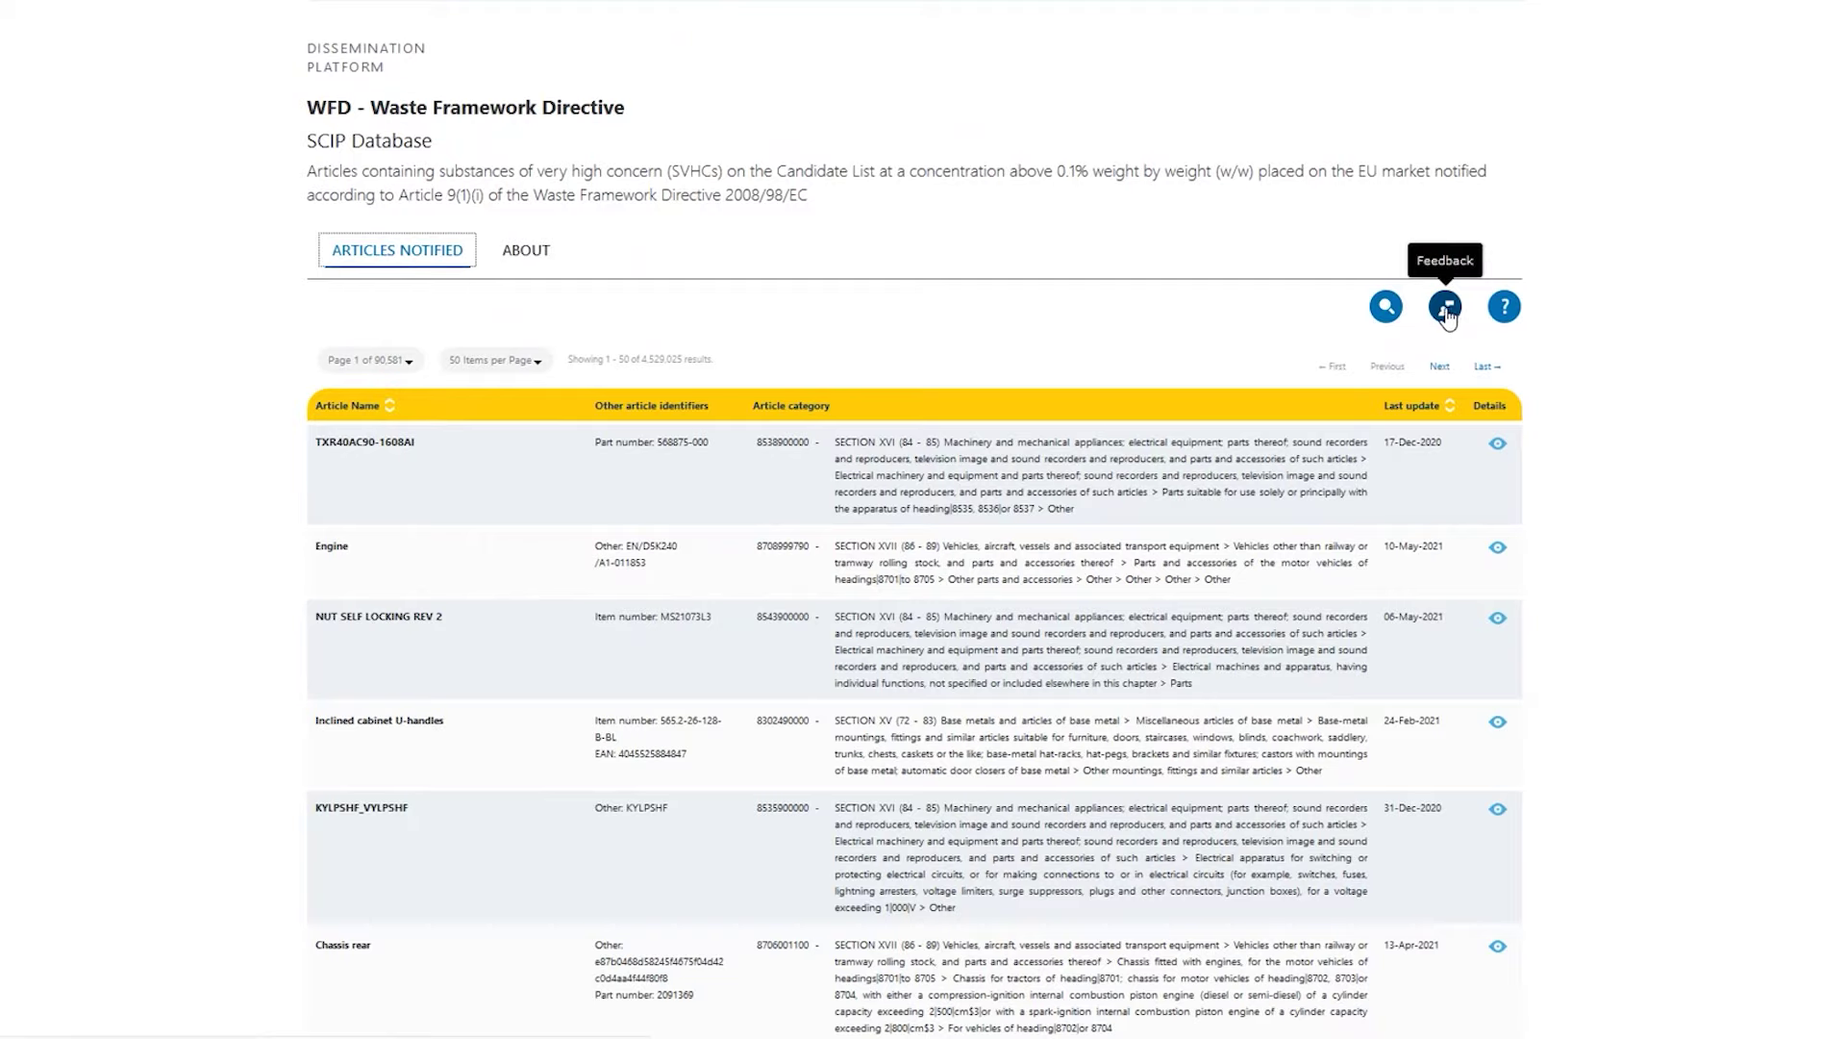
{"action": "left_click", "coordinate": [1505, 307]}
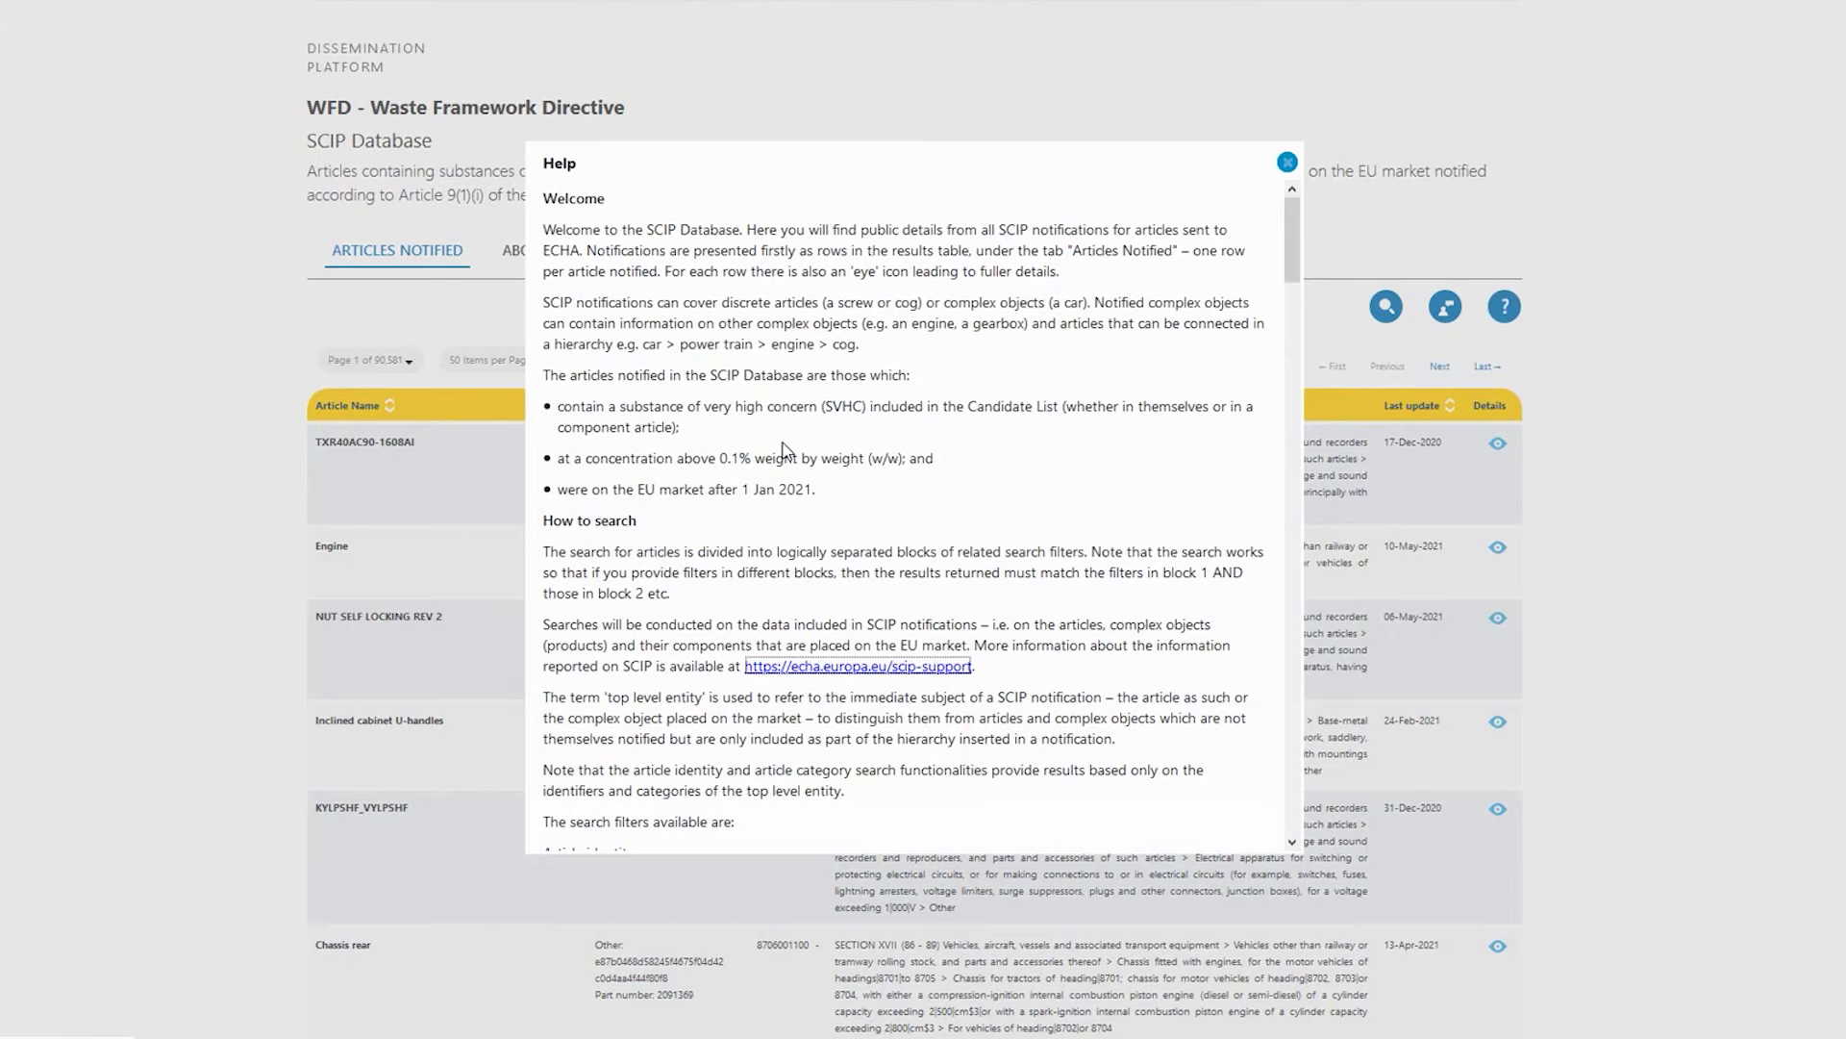
{"action": "scroll", "coordinate": [770, 451], "scroll_direction": "down", "scroll_amount": 10}
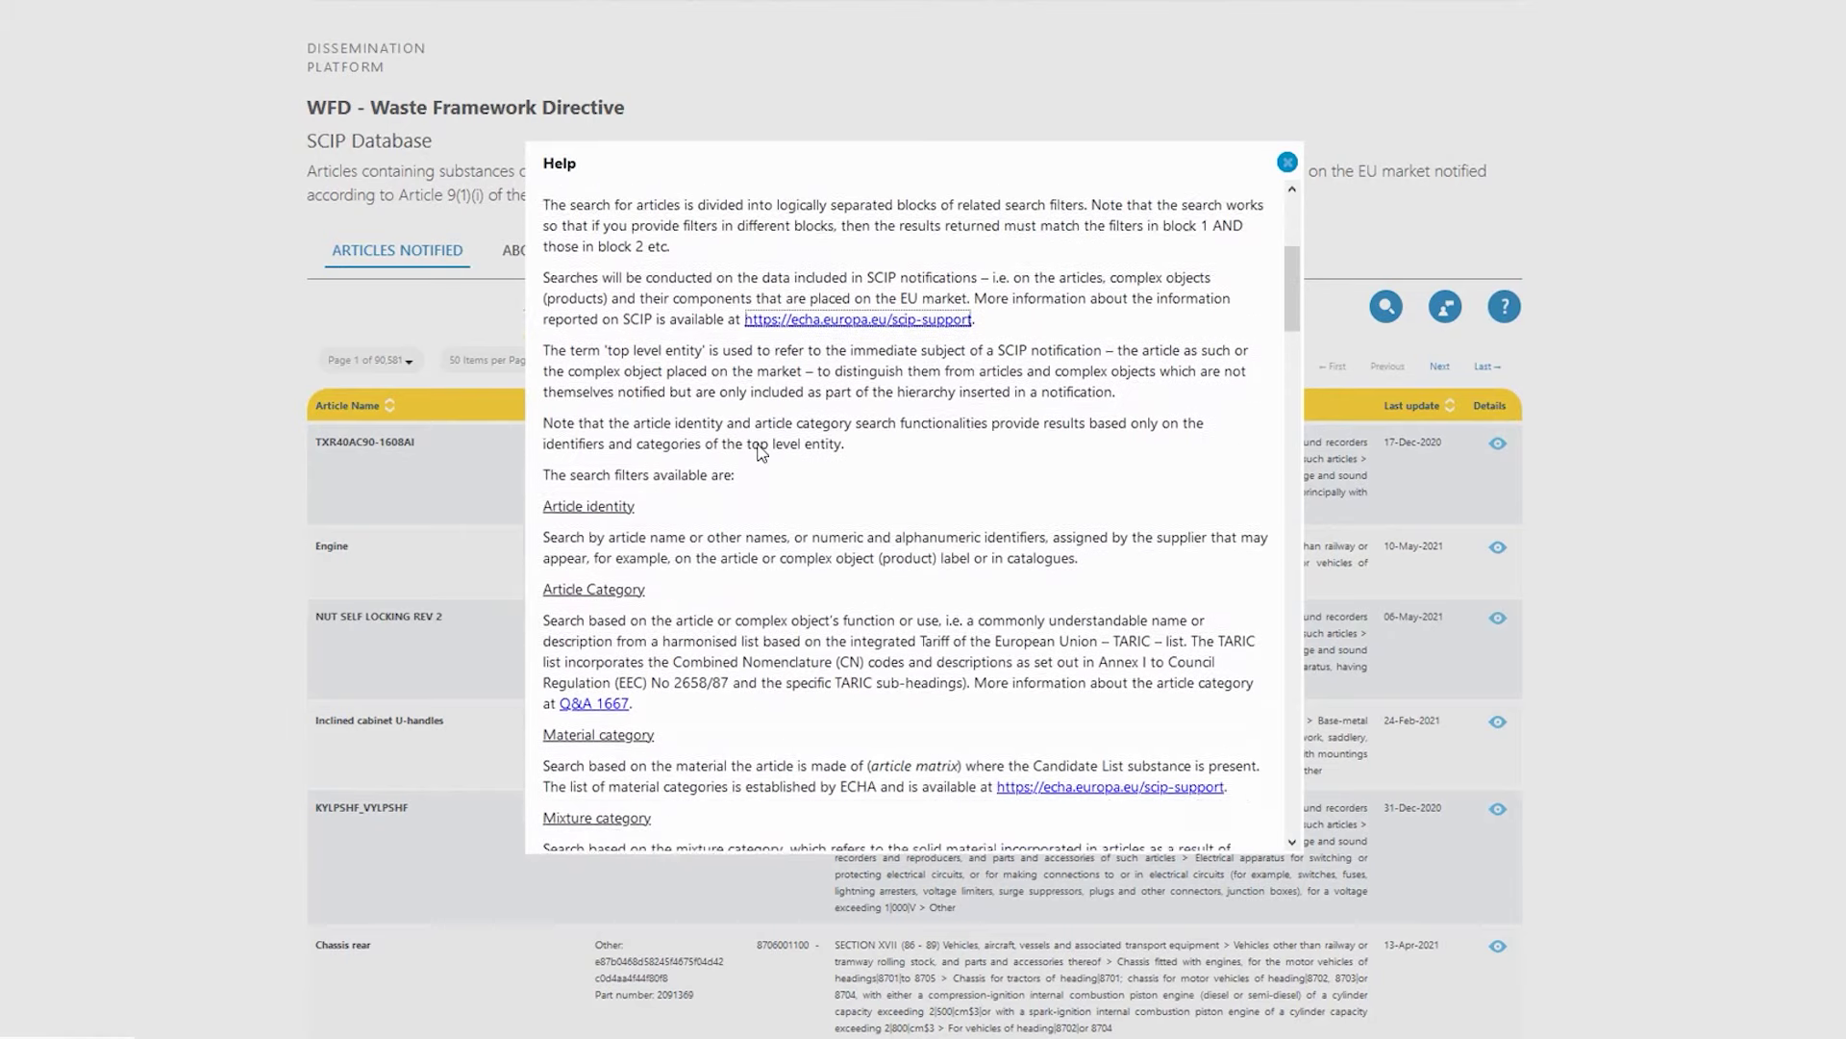
{"action": "scroll", "coordinate": [760, 452], "scroll_direction": "down", "scroll_amount": 15}
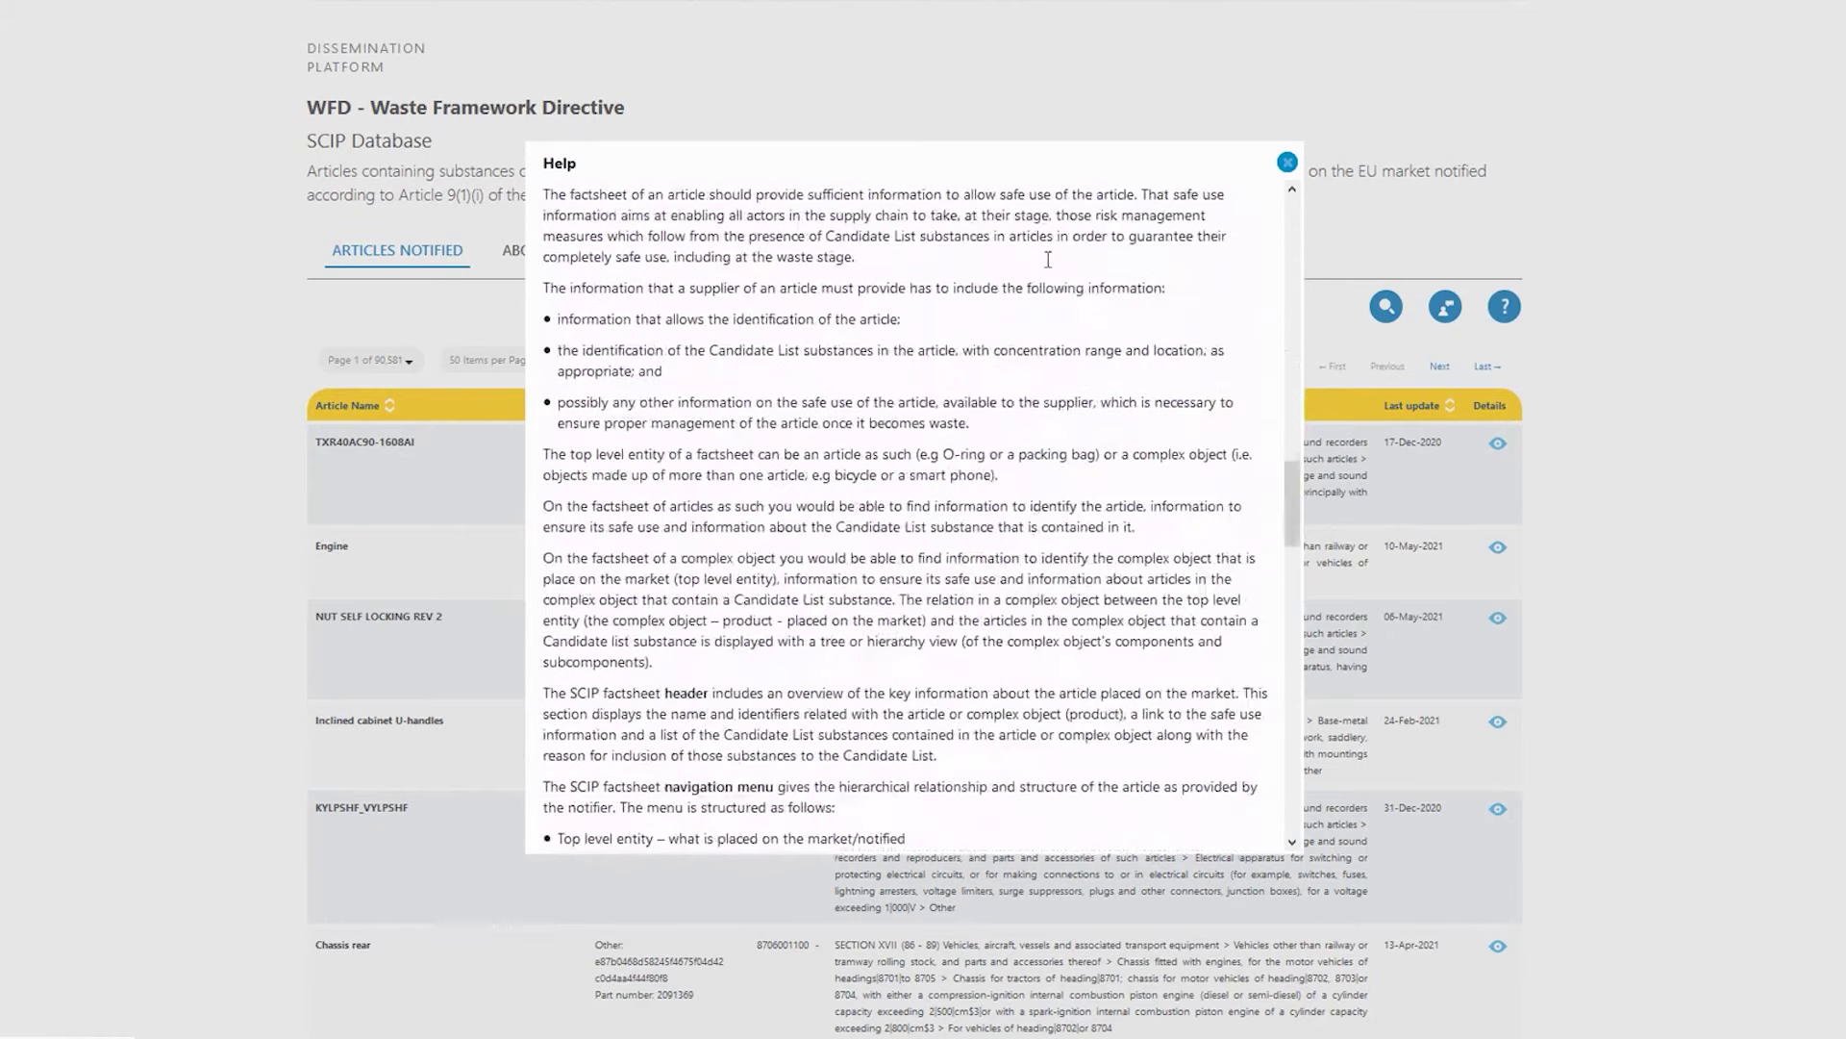
{"action": "left_click", "coordinate": [1286, 164]}
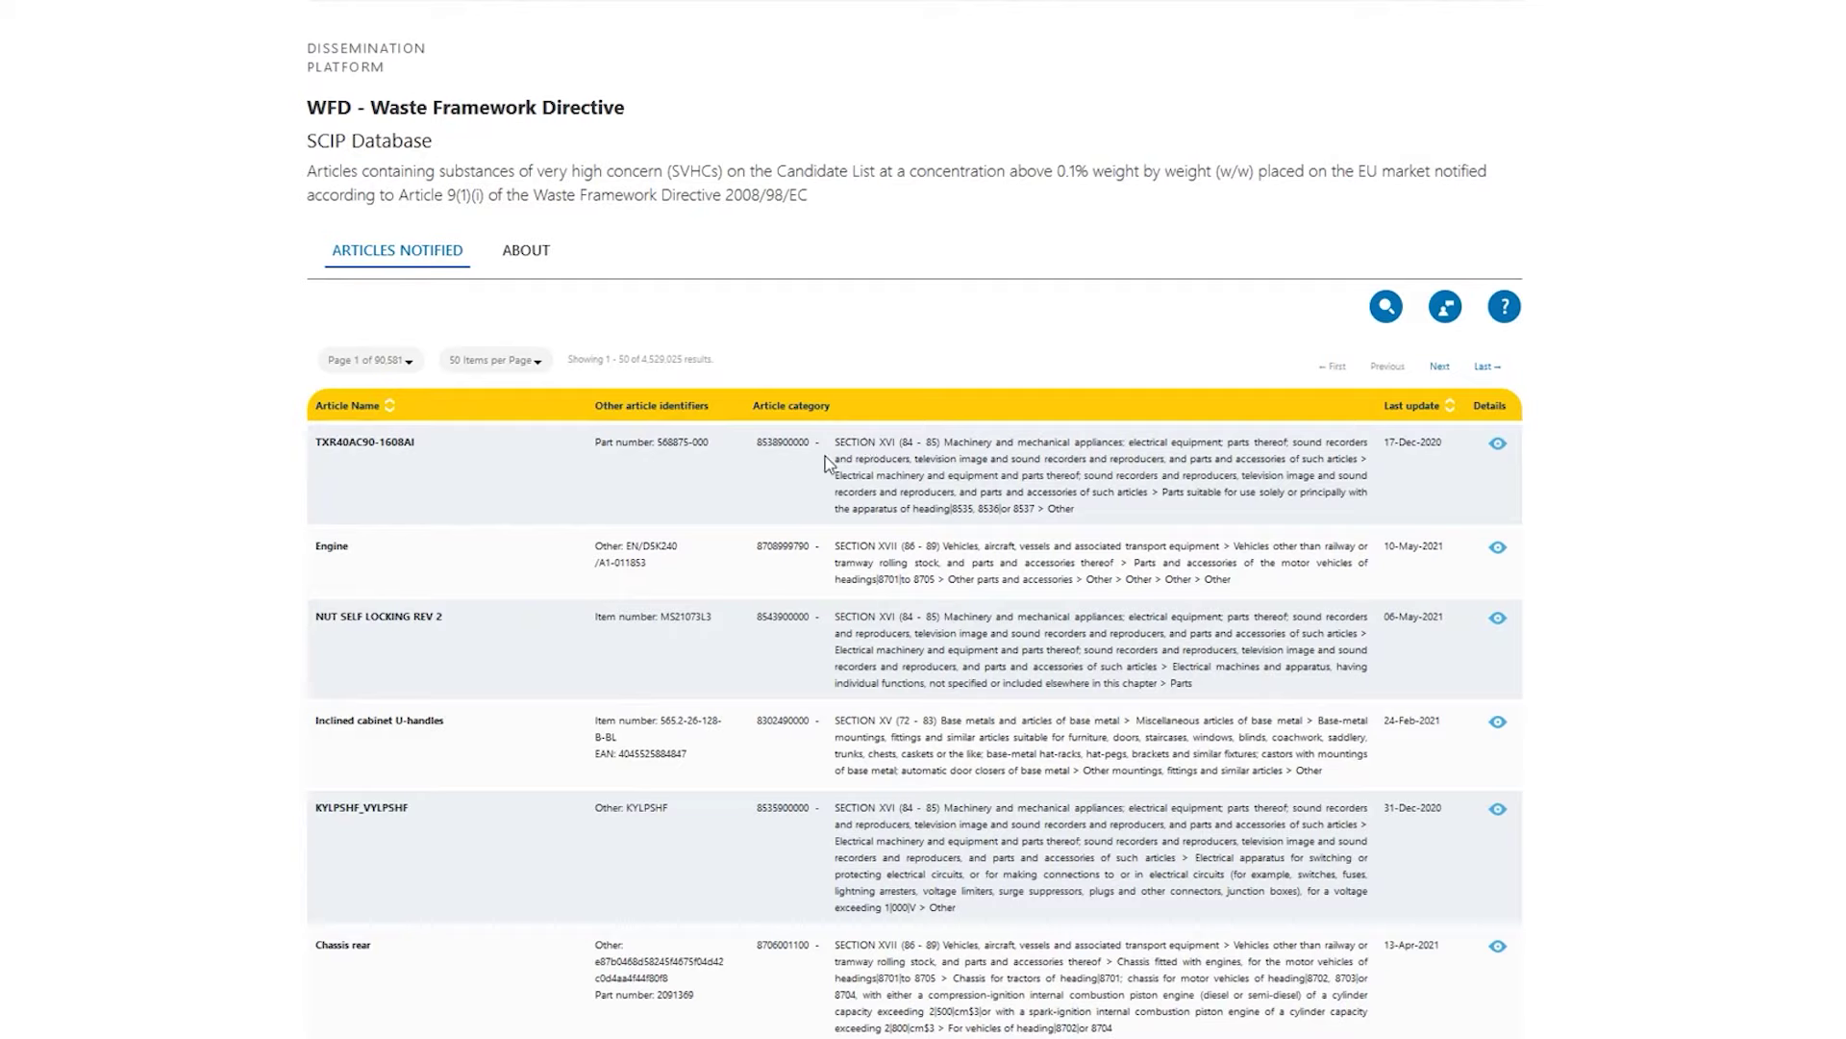
- Scroll down the Articles Notified list of over 4.5 million articles
{"action": "mouse_move", "coordinate": [825, 462]}
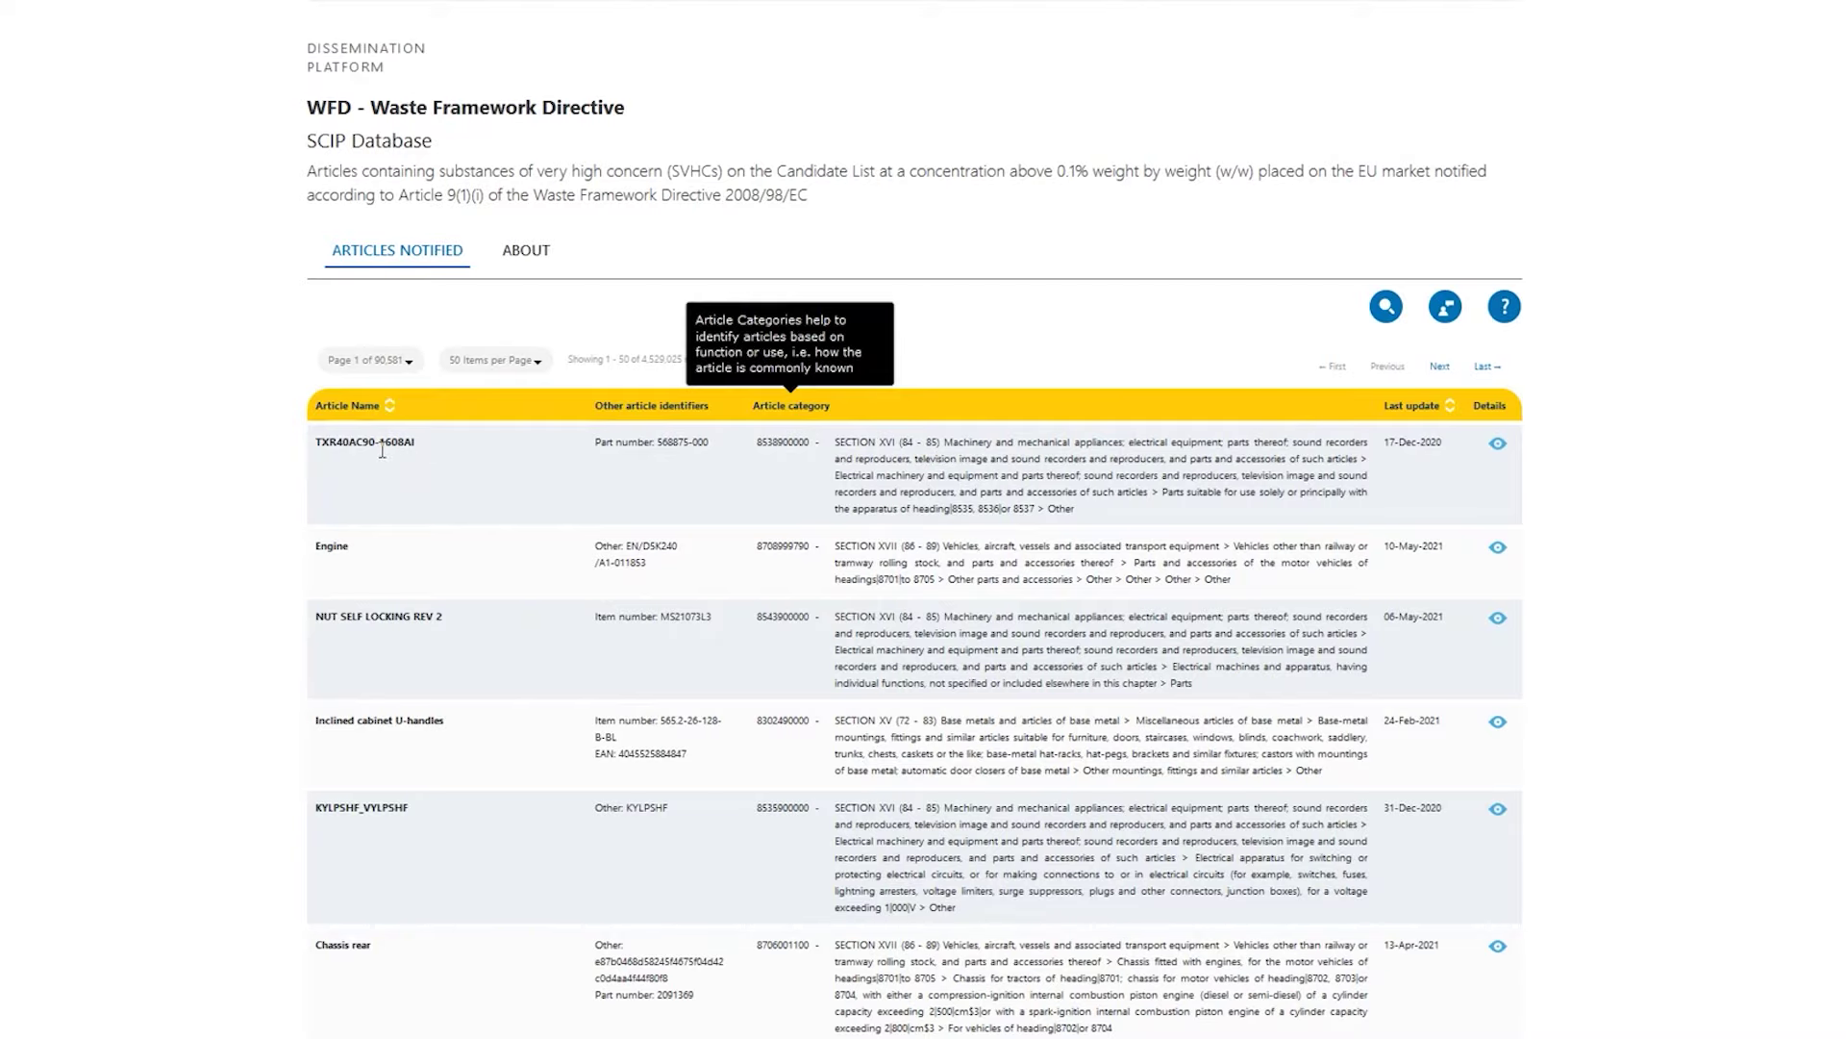
{"action": "scroll", "coordinate": [384, 485], "scroll_direction": "down", "scroll_amount": 1}
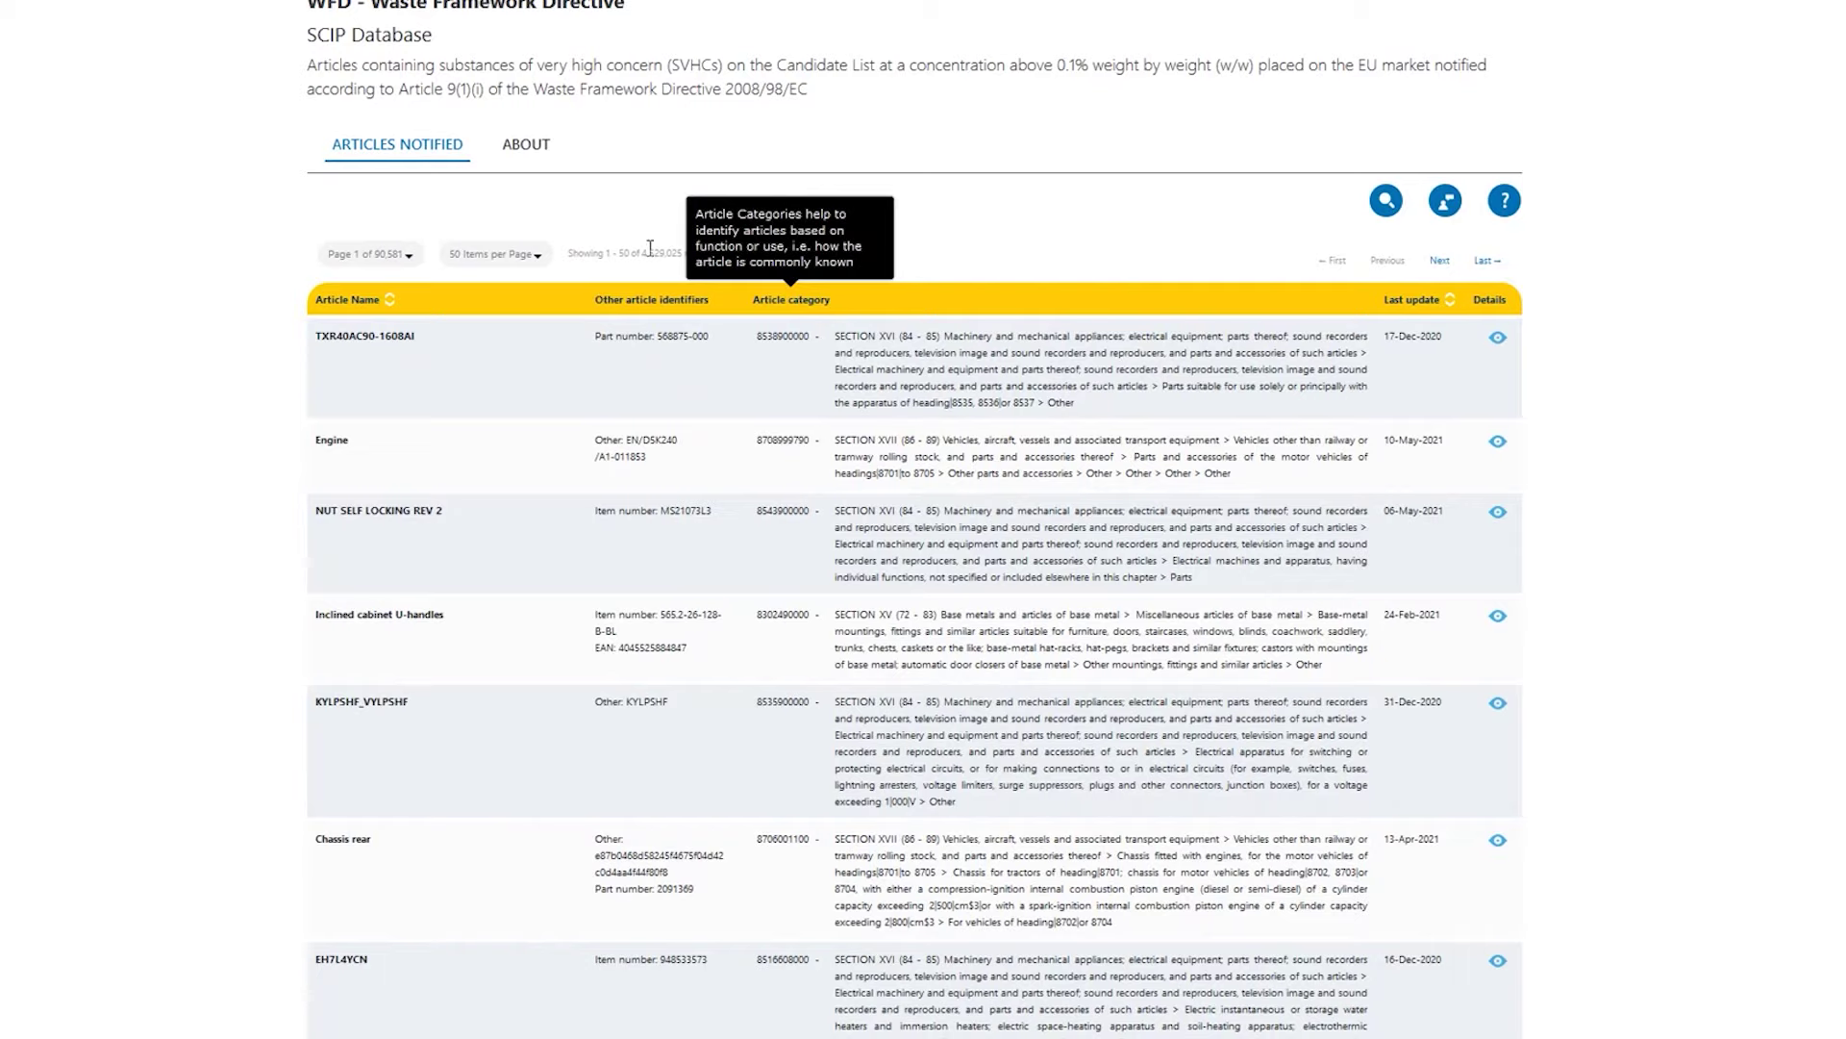
- Open the SEARCH panel and expand Article Identity to show its five identifier fields
{"action": "left_click", "coordinate": [1386, 202]}
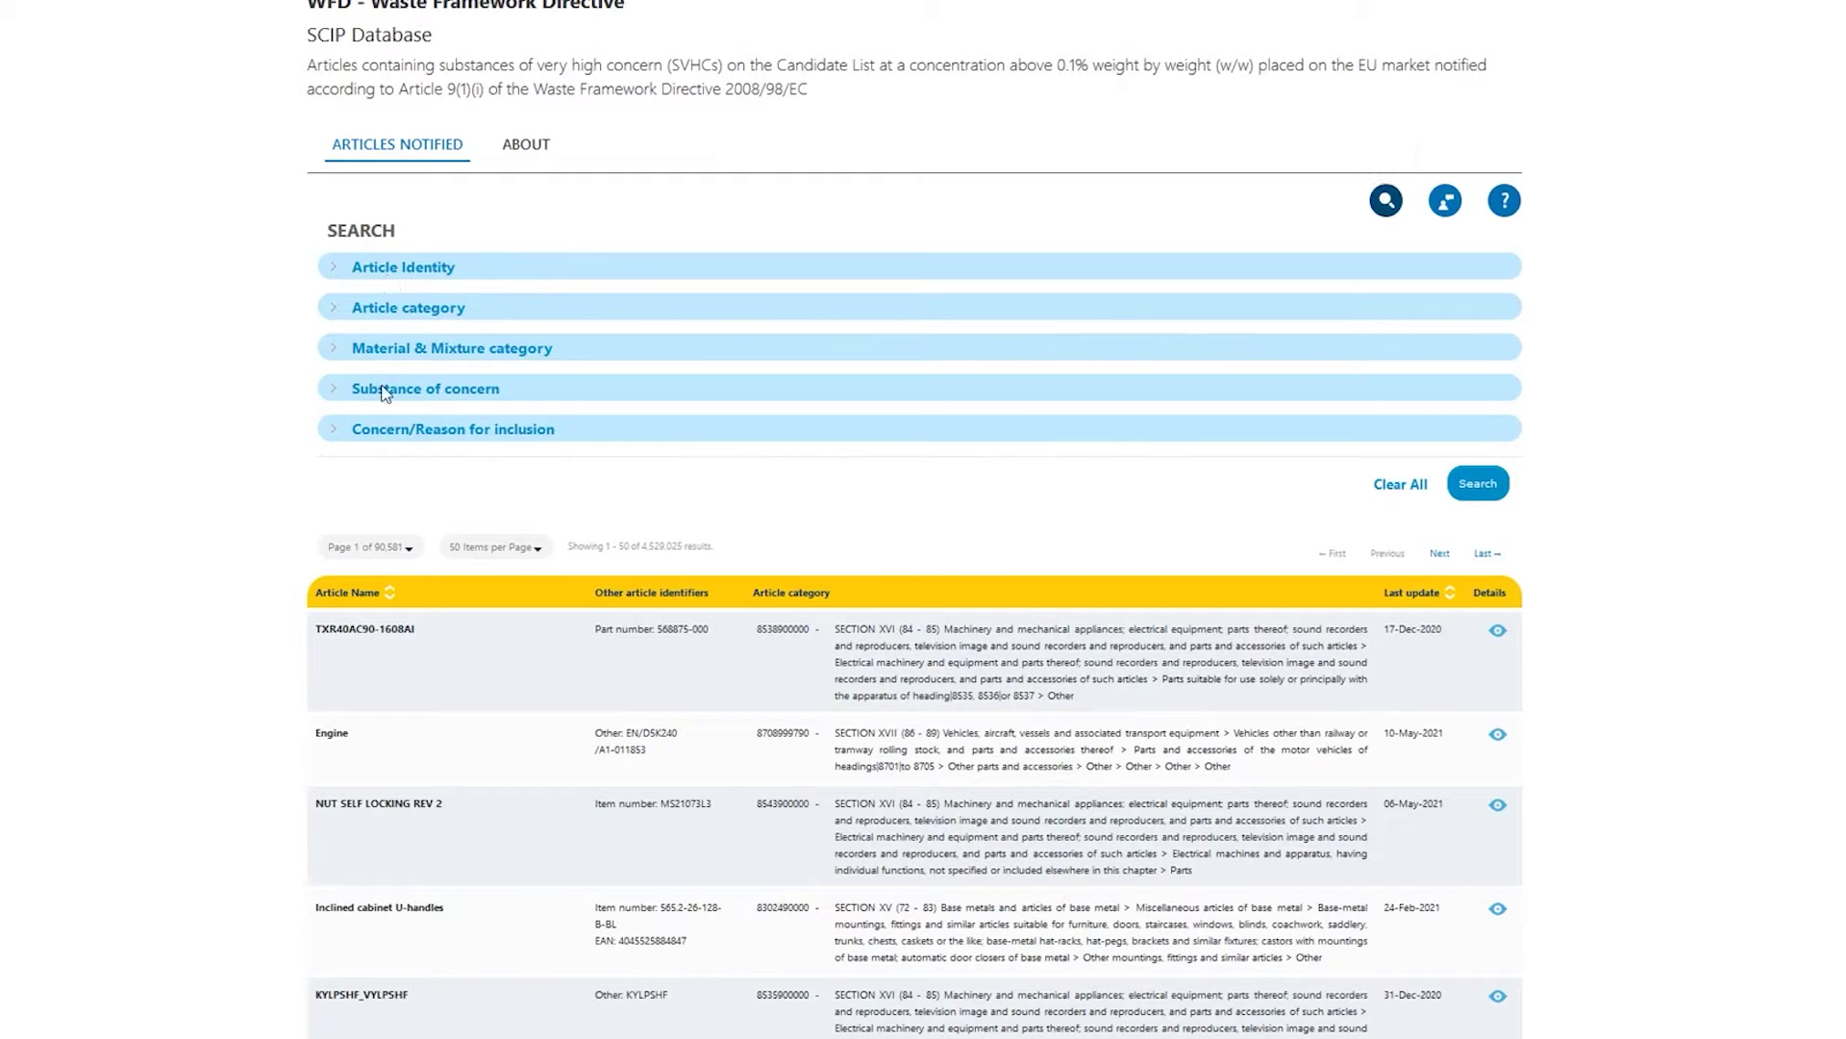
{"action": "left_click", "coordinate": [398, 279]}
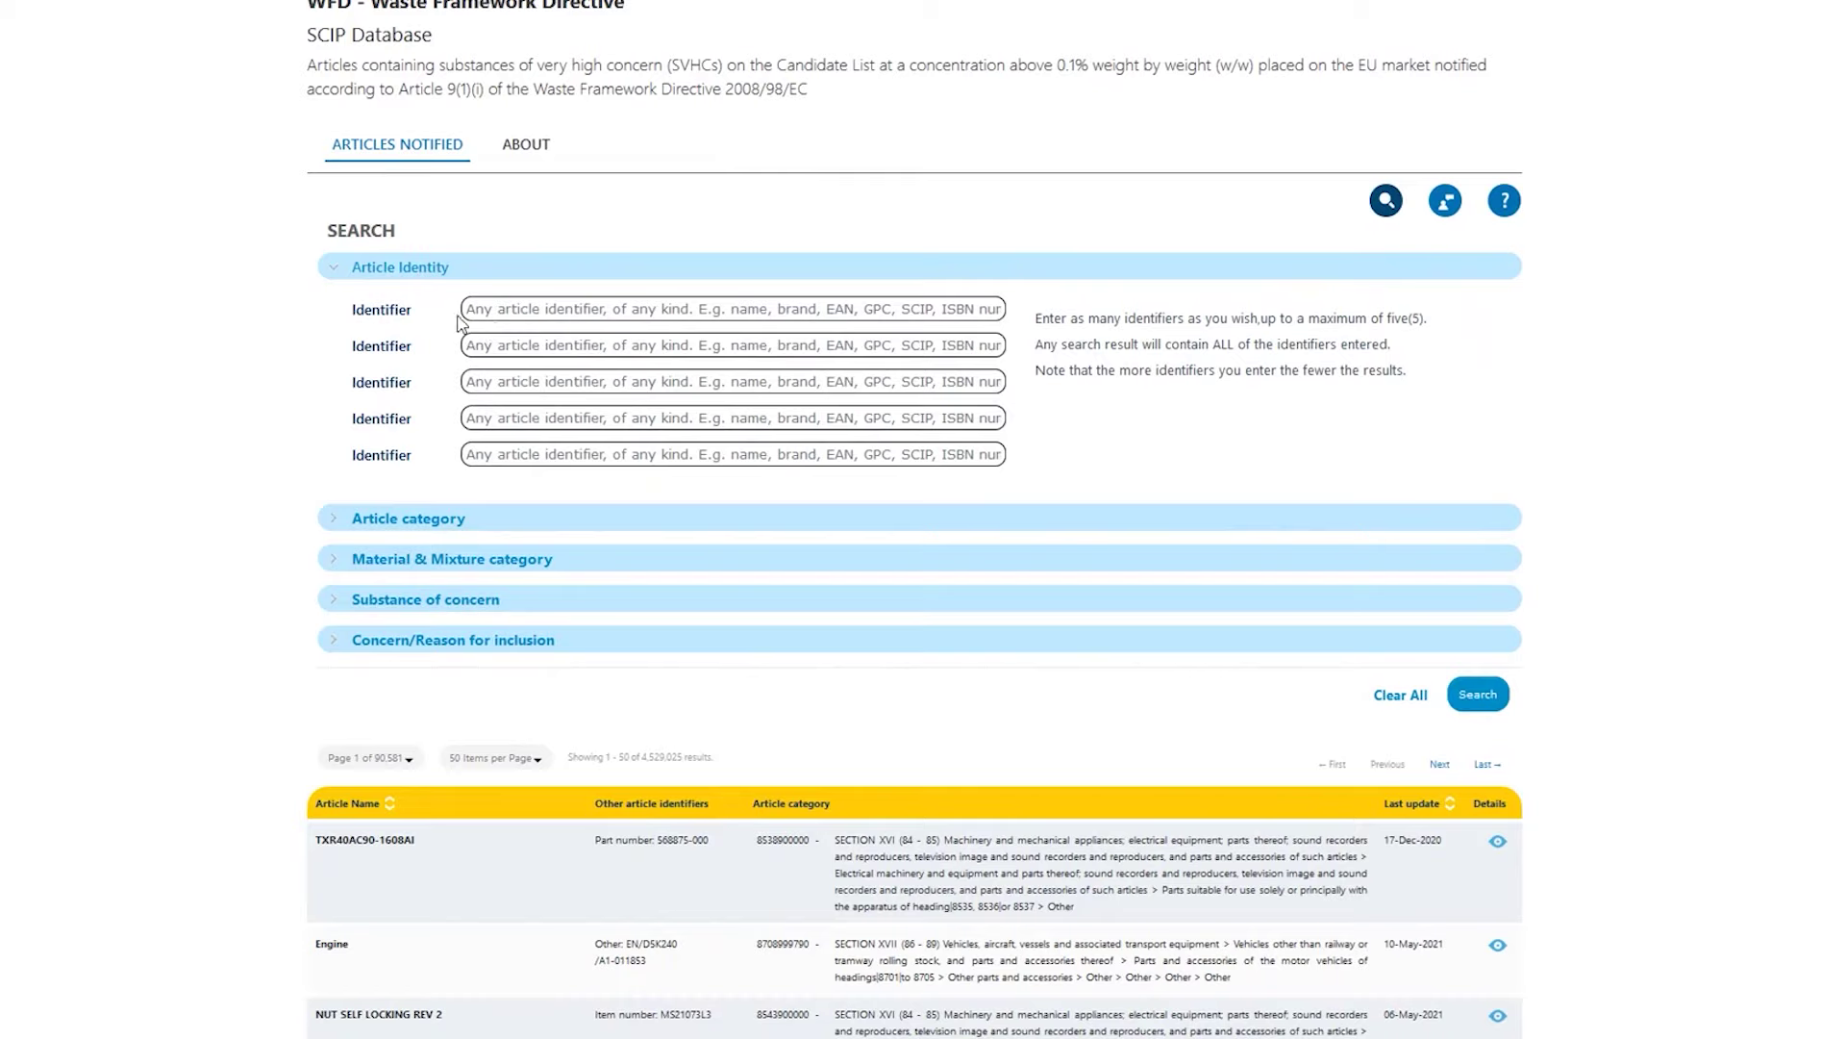
{"action": "mouse_move", "coordinate": [443, 330]}
{"action": "scroll", "coordinate": [479, 452], "scroll_direction": "down", "scroll_amount": 2}
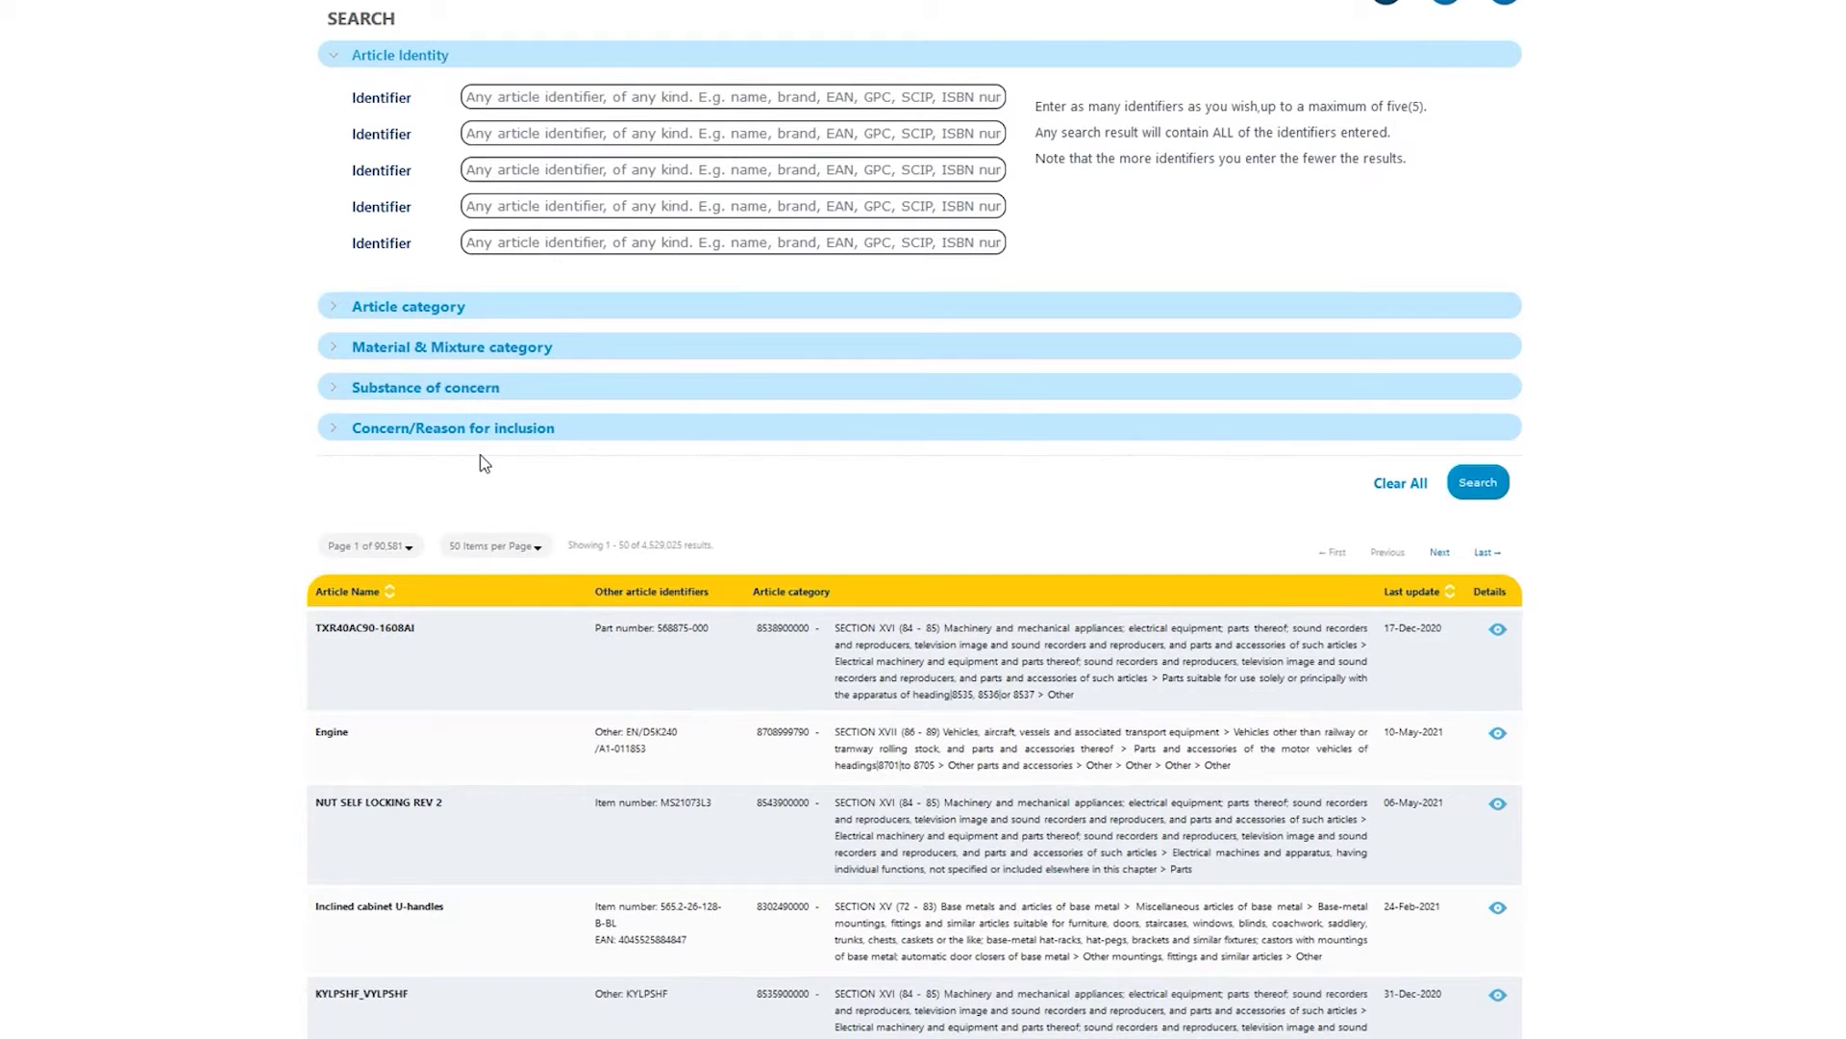
- Collapse Article Identity, expand Article category and start its pre-search box
{"action": "left_click", "coordinate": [391, 63]}
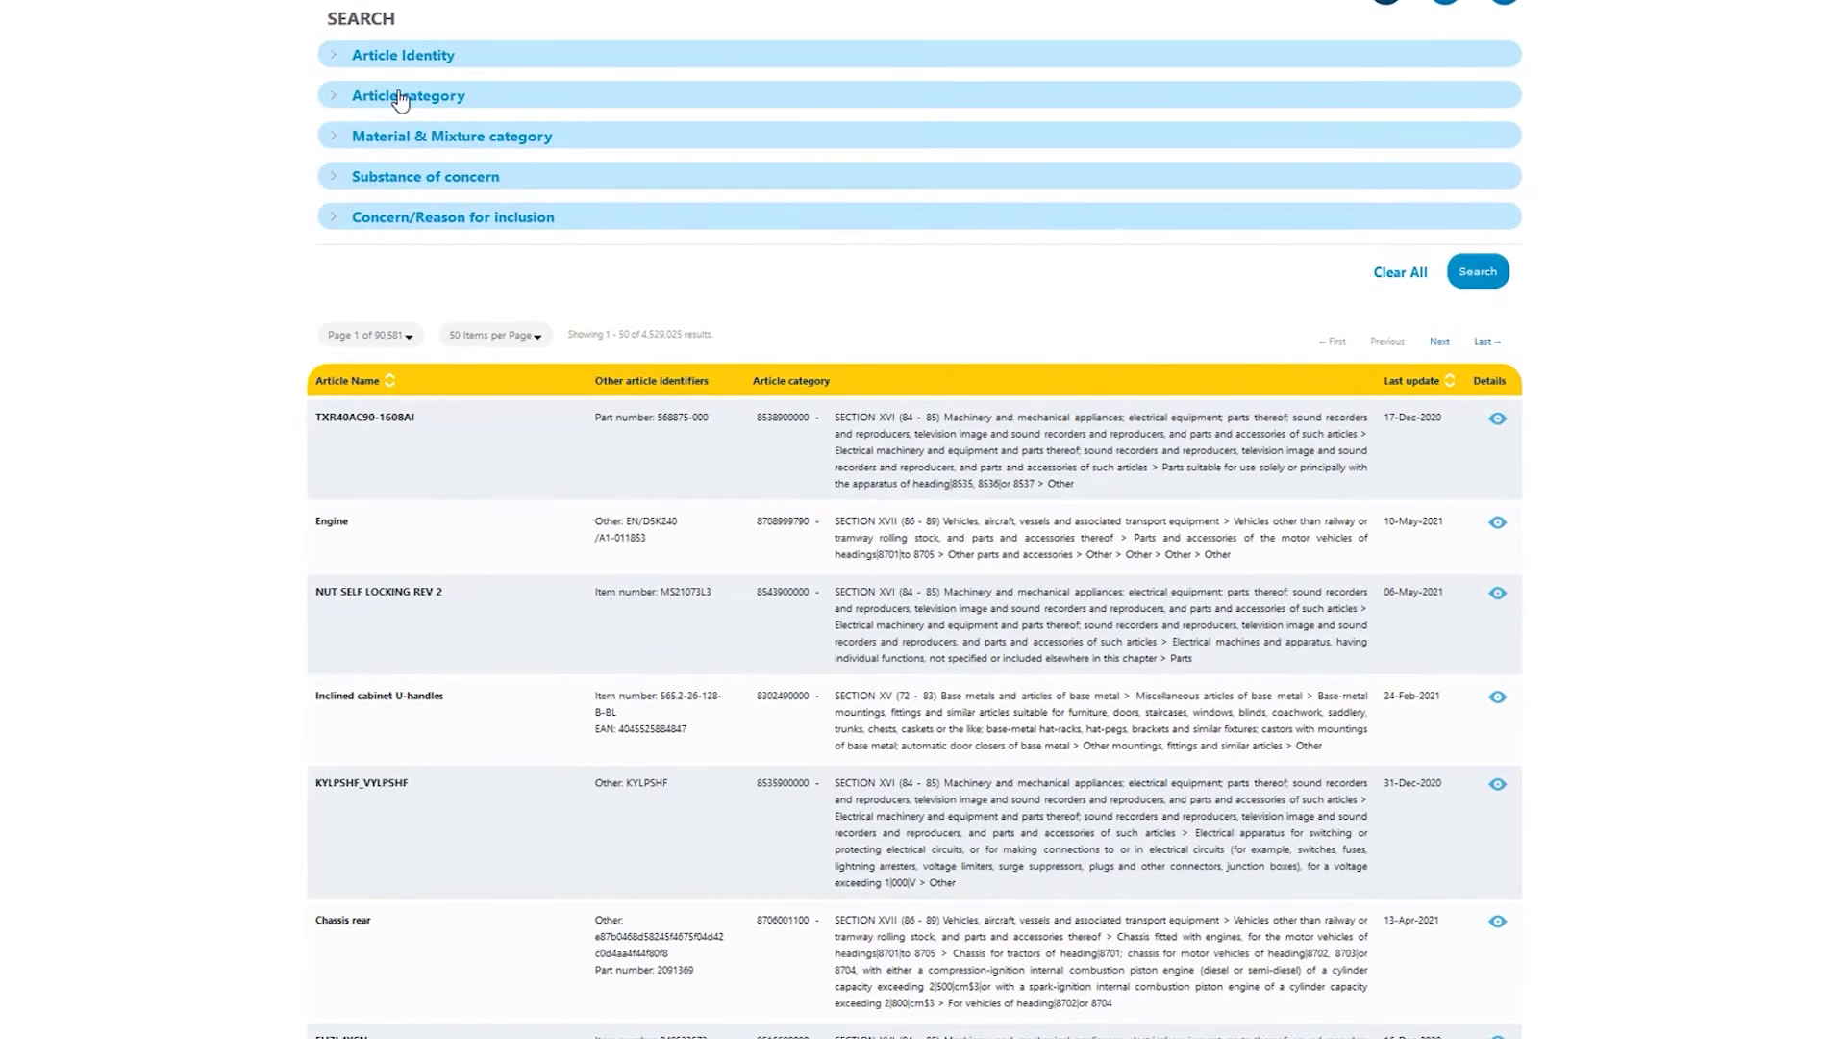
{"action": "left_click", "coordinate": [486, 100]}
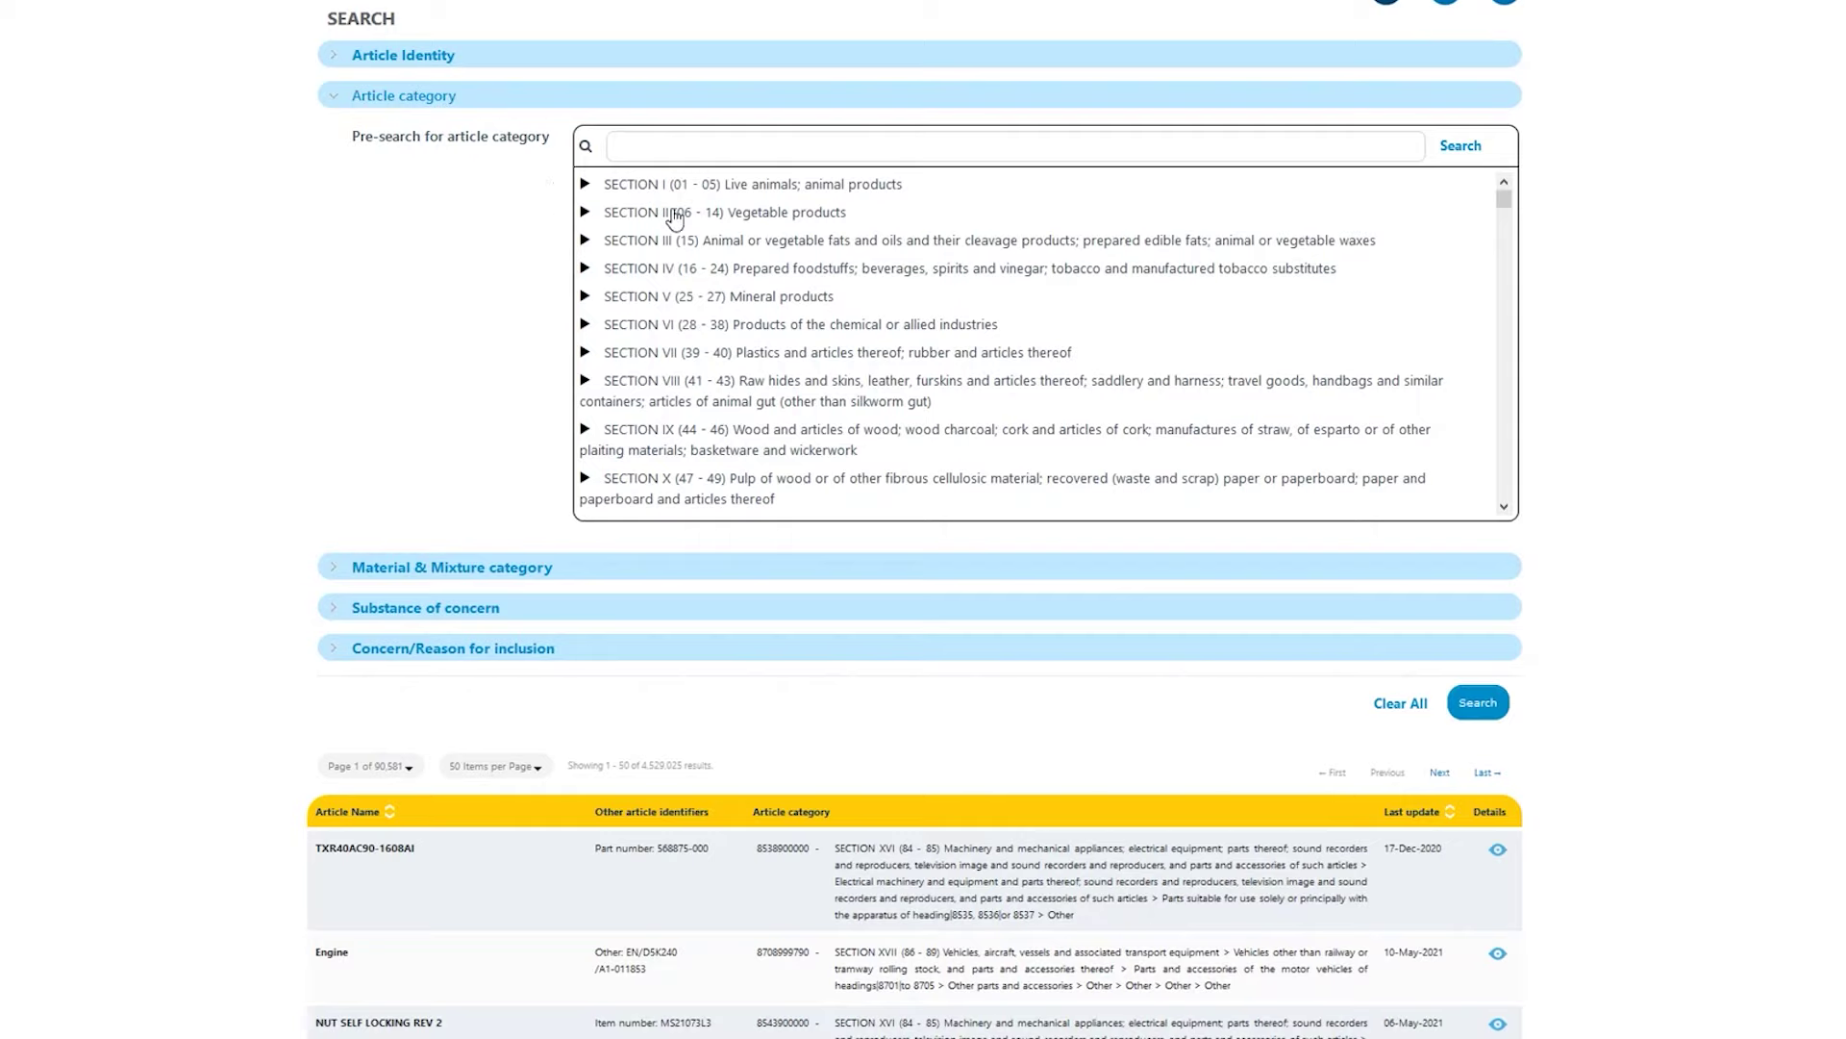
{"action": "left_click", "coordinate": [641, 145]}
{"action": "type", "text": "c"}
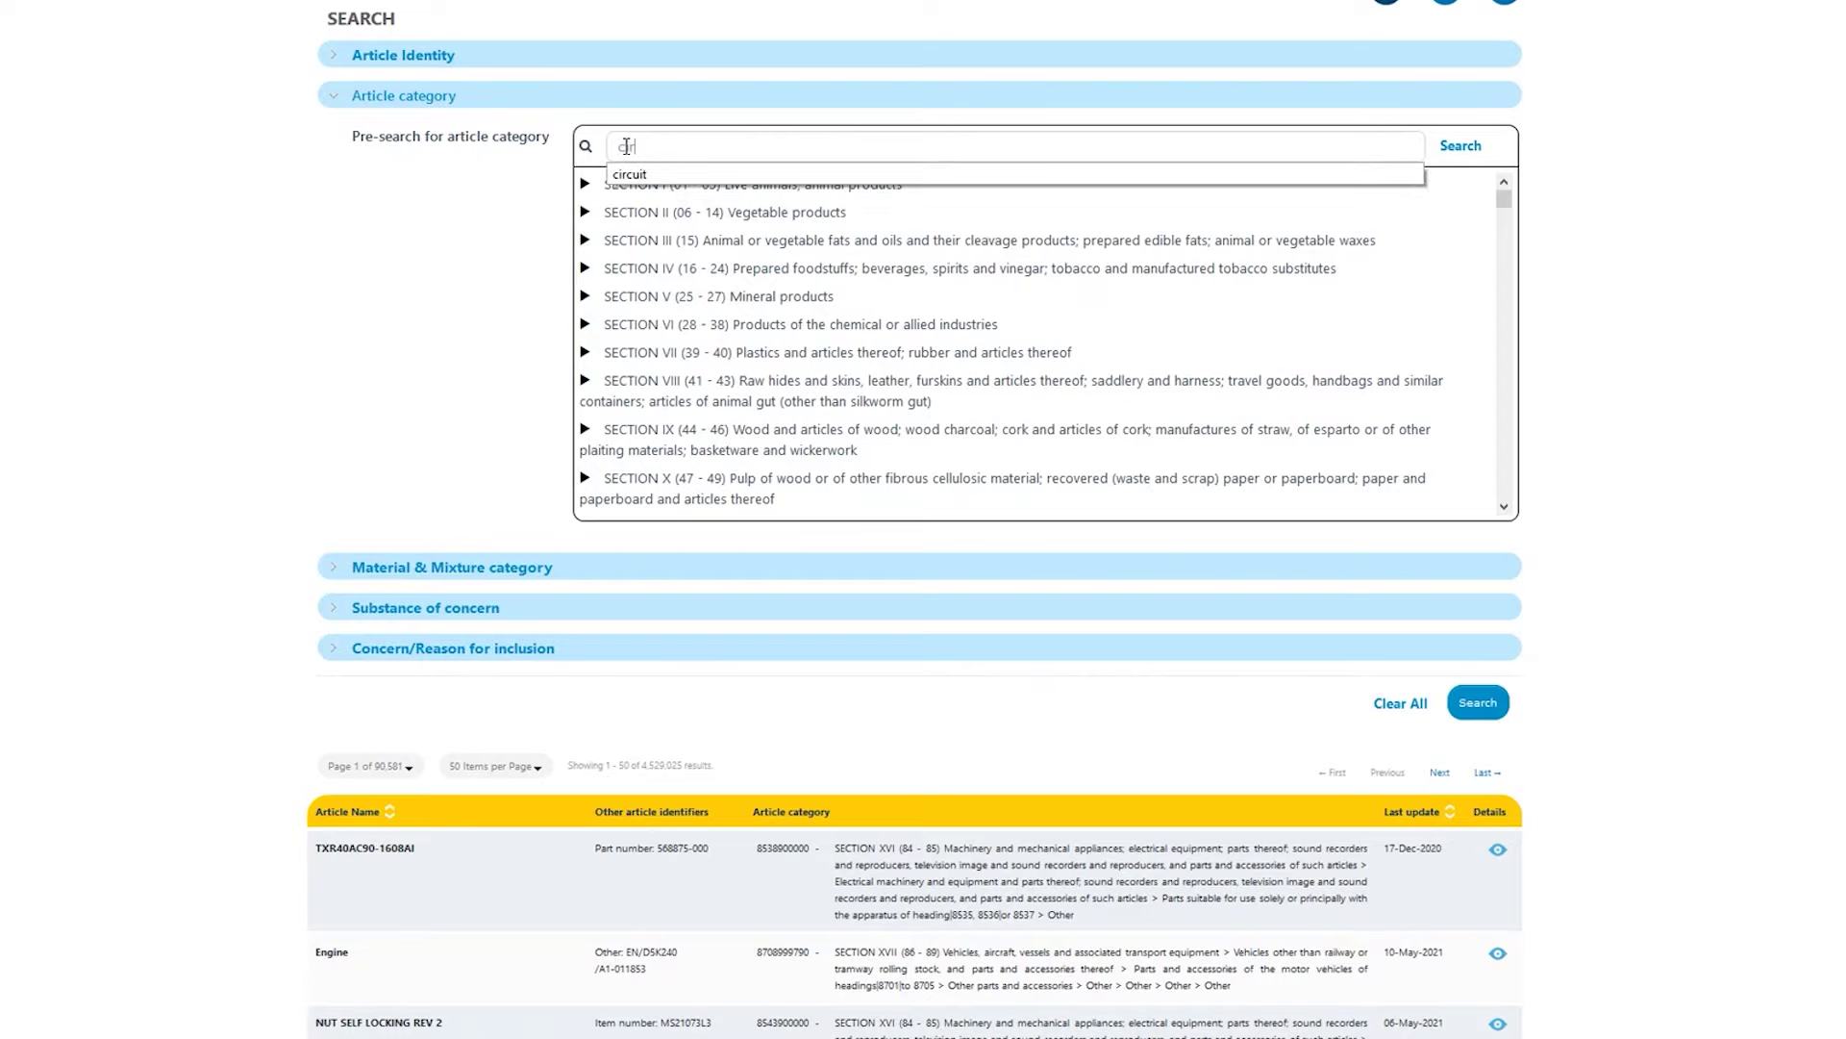
{"action": "type", "text": "ircuit"}
{"action": "left_click", "coordinate": [1461, 154]}
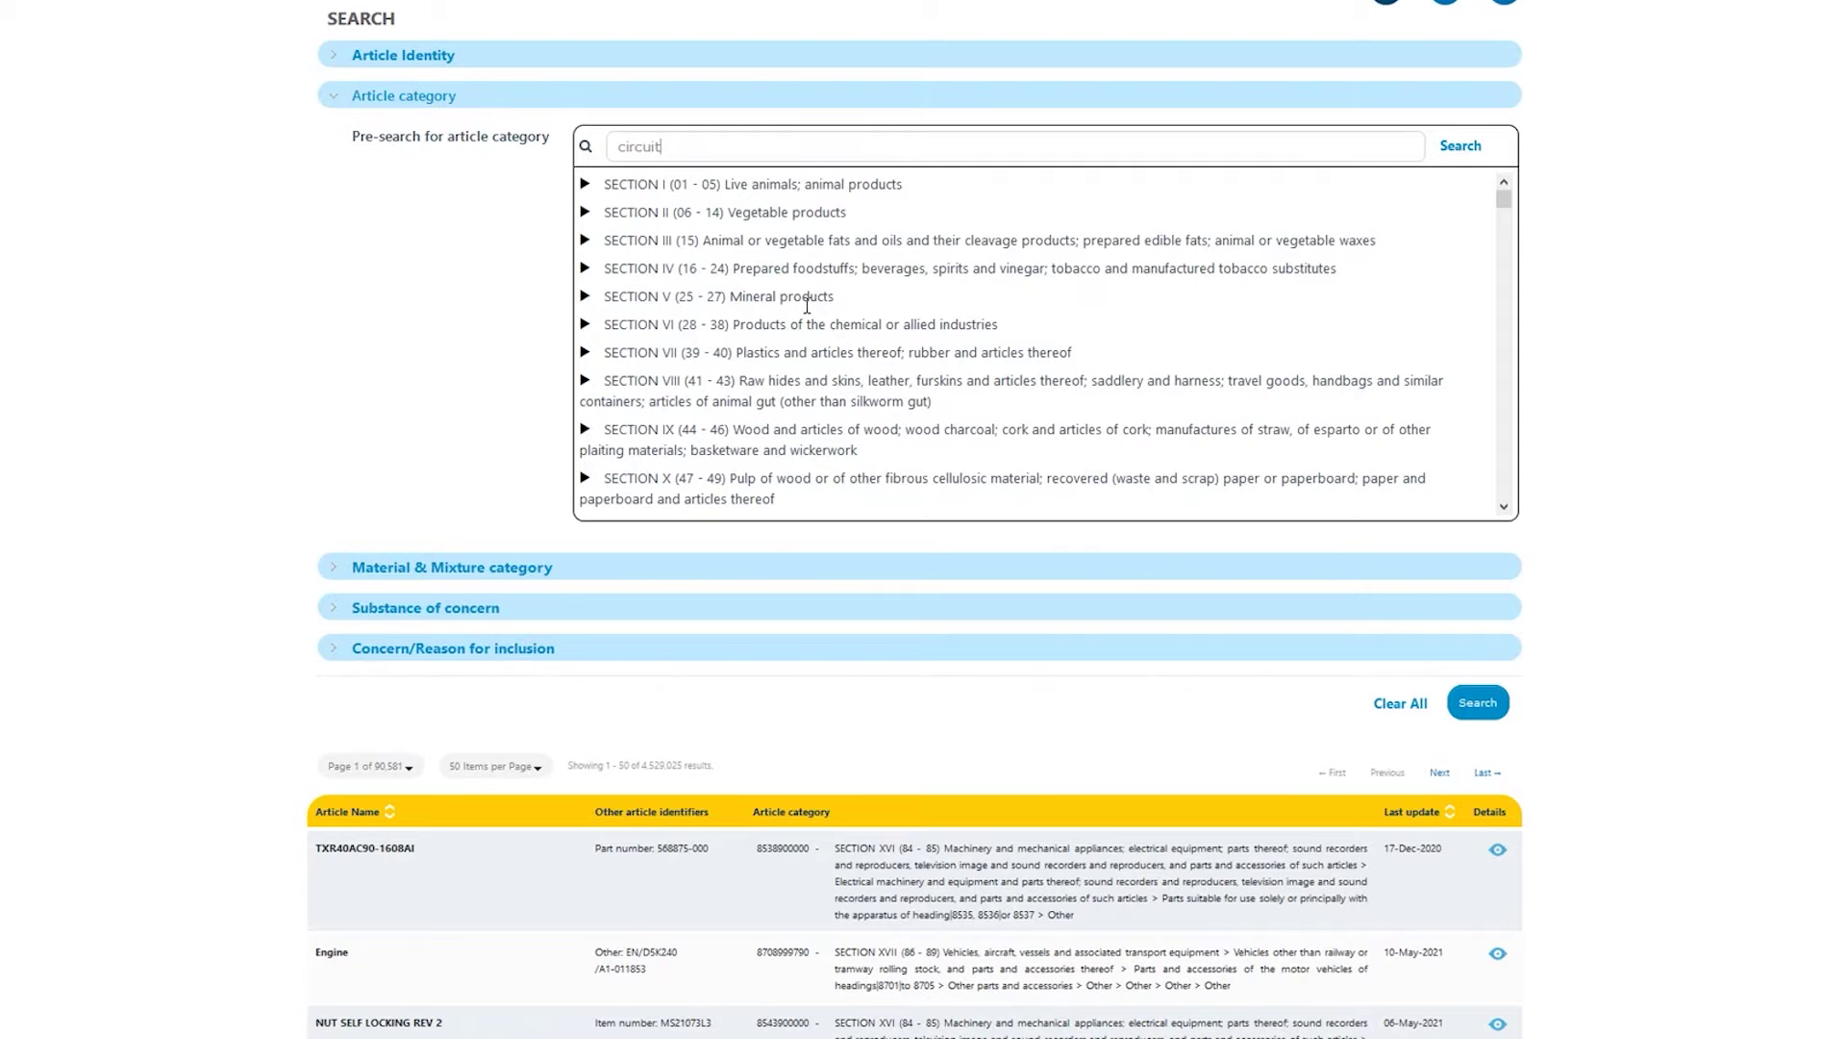
{"action": "key", "text": "Return"}
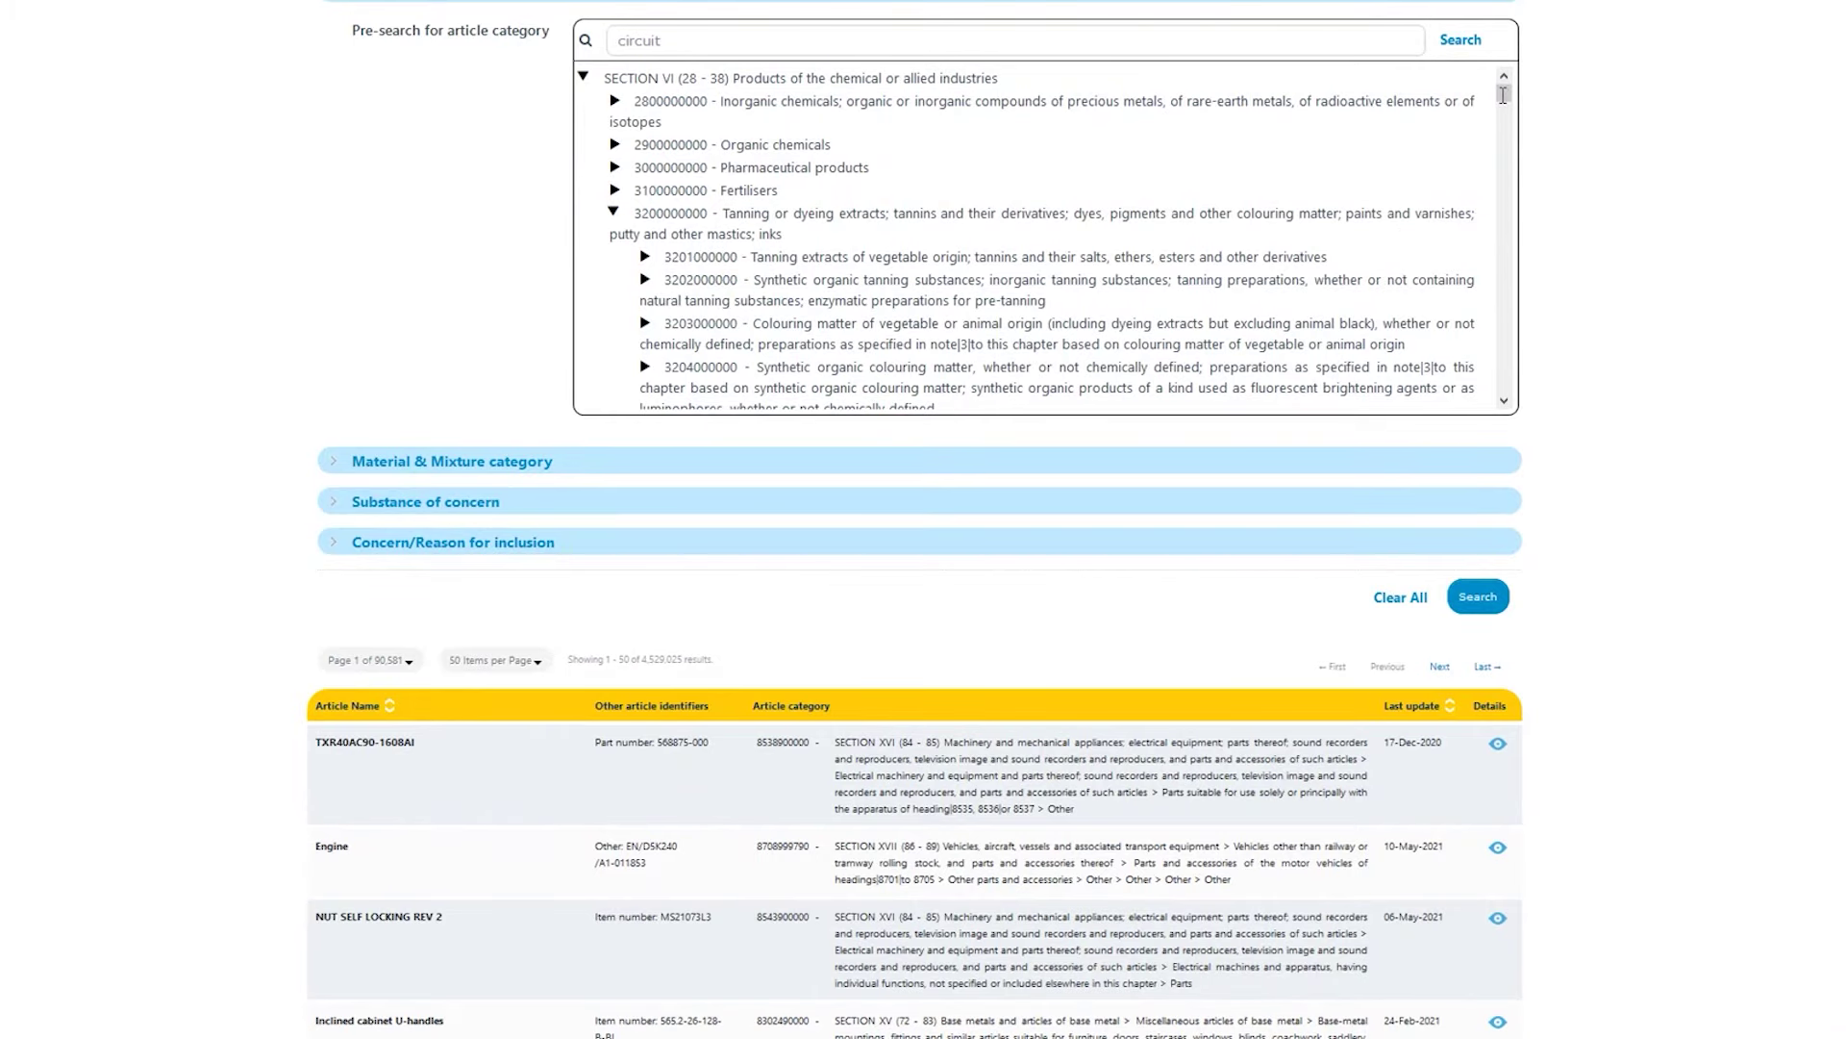
{"action": "left_click", "coordinate": [1443, 44]}
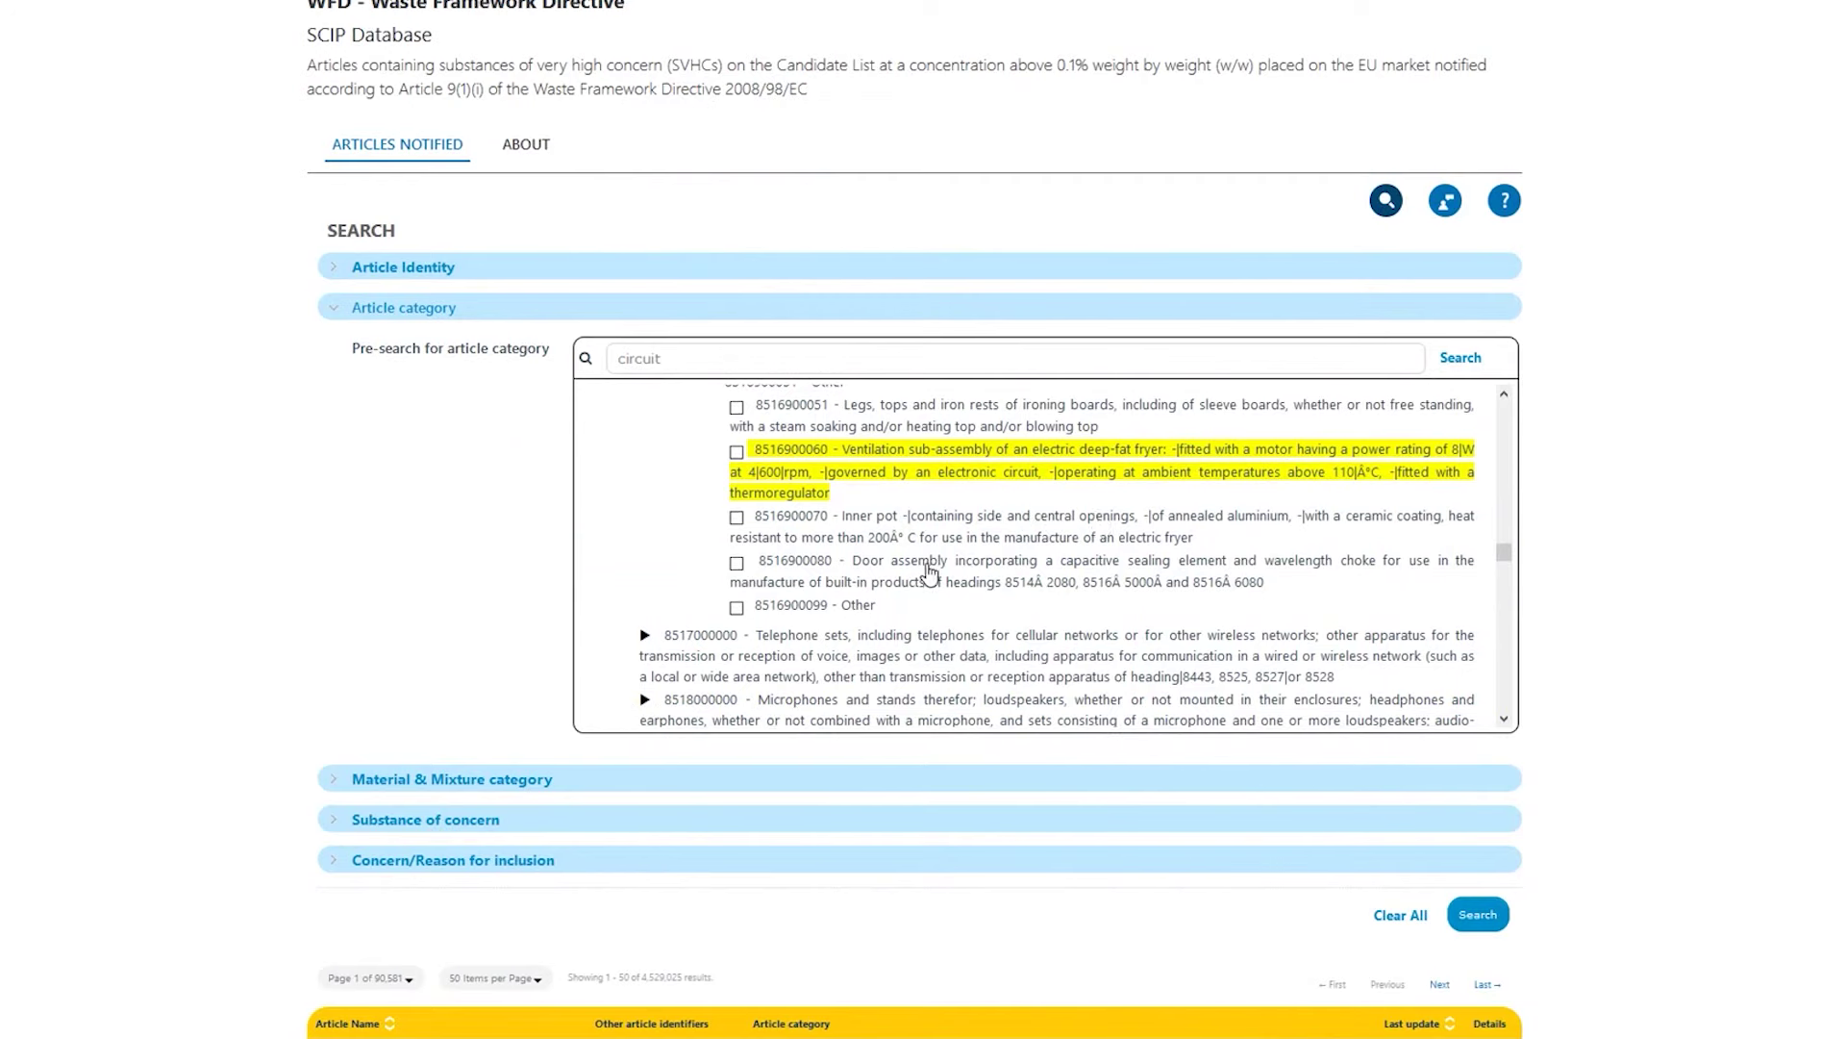
{"action": "scroll", "coordinate": [885, 570], "scroll_direction": "down", "scroll_amount": 3}
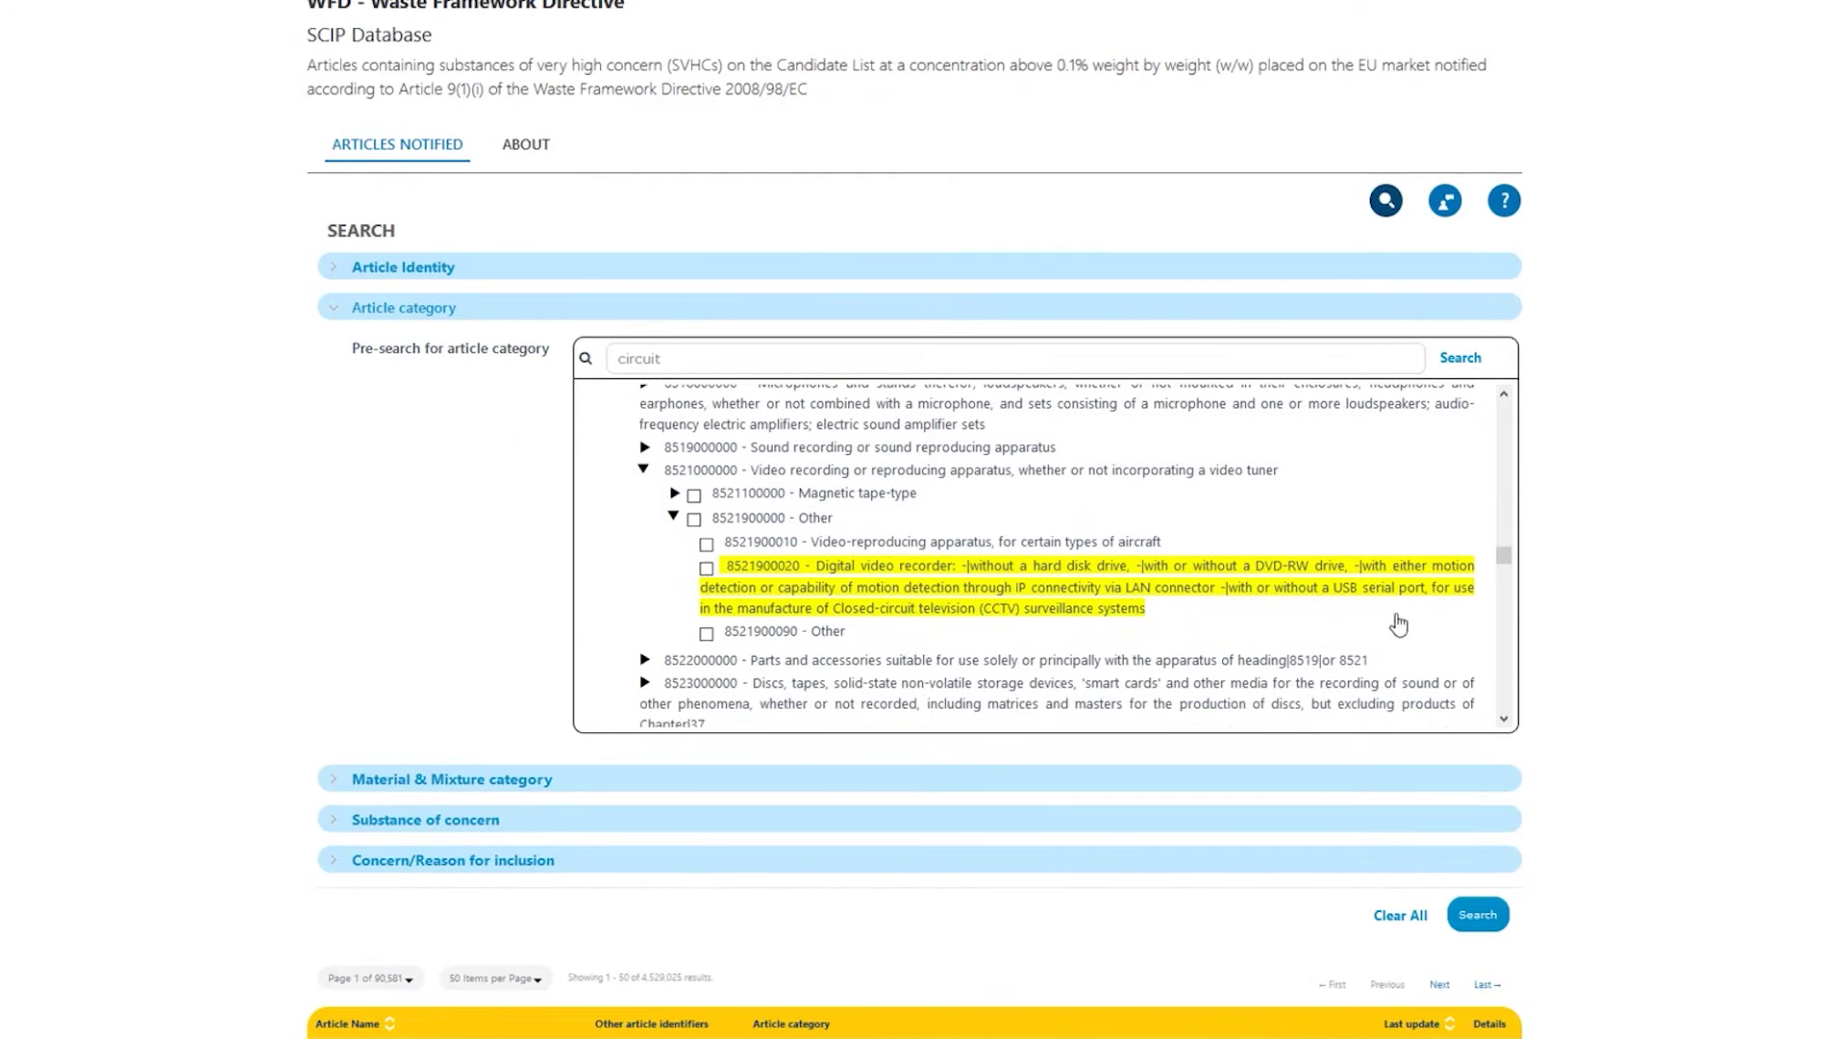
{"action": "left_click", "coordinate": [706, 570]}
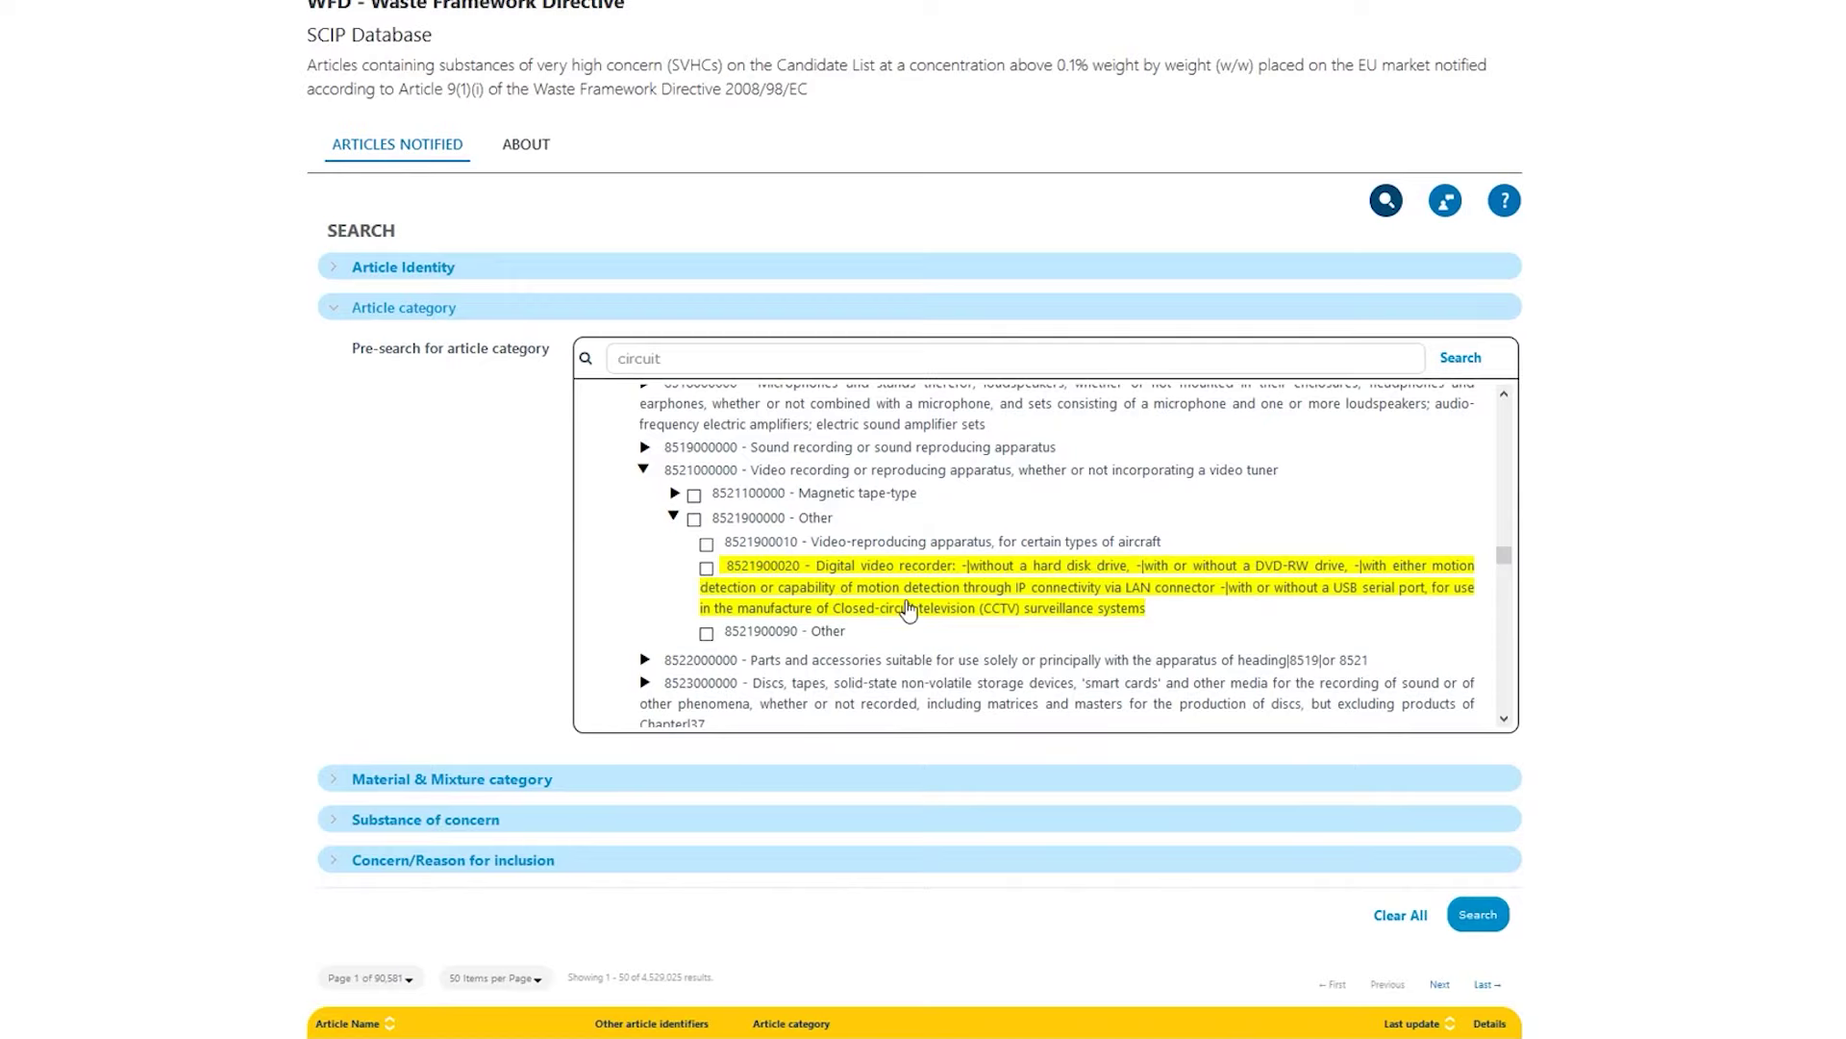
- Run the search with the chosen category and scroll through the results
{"action": "left_click", "coordinate": [1473, 913]}
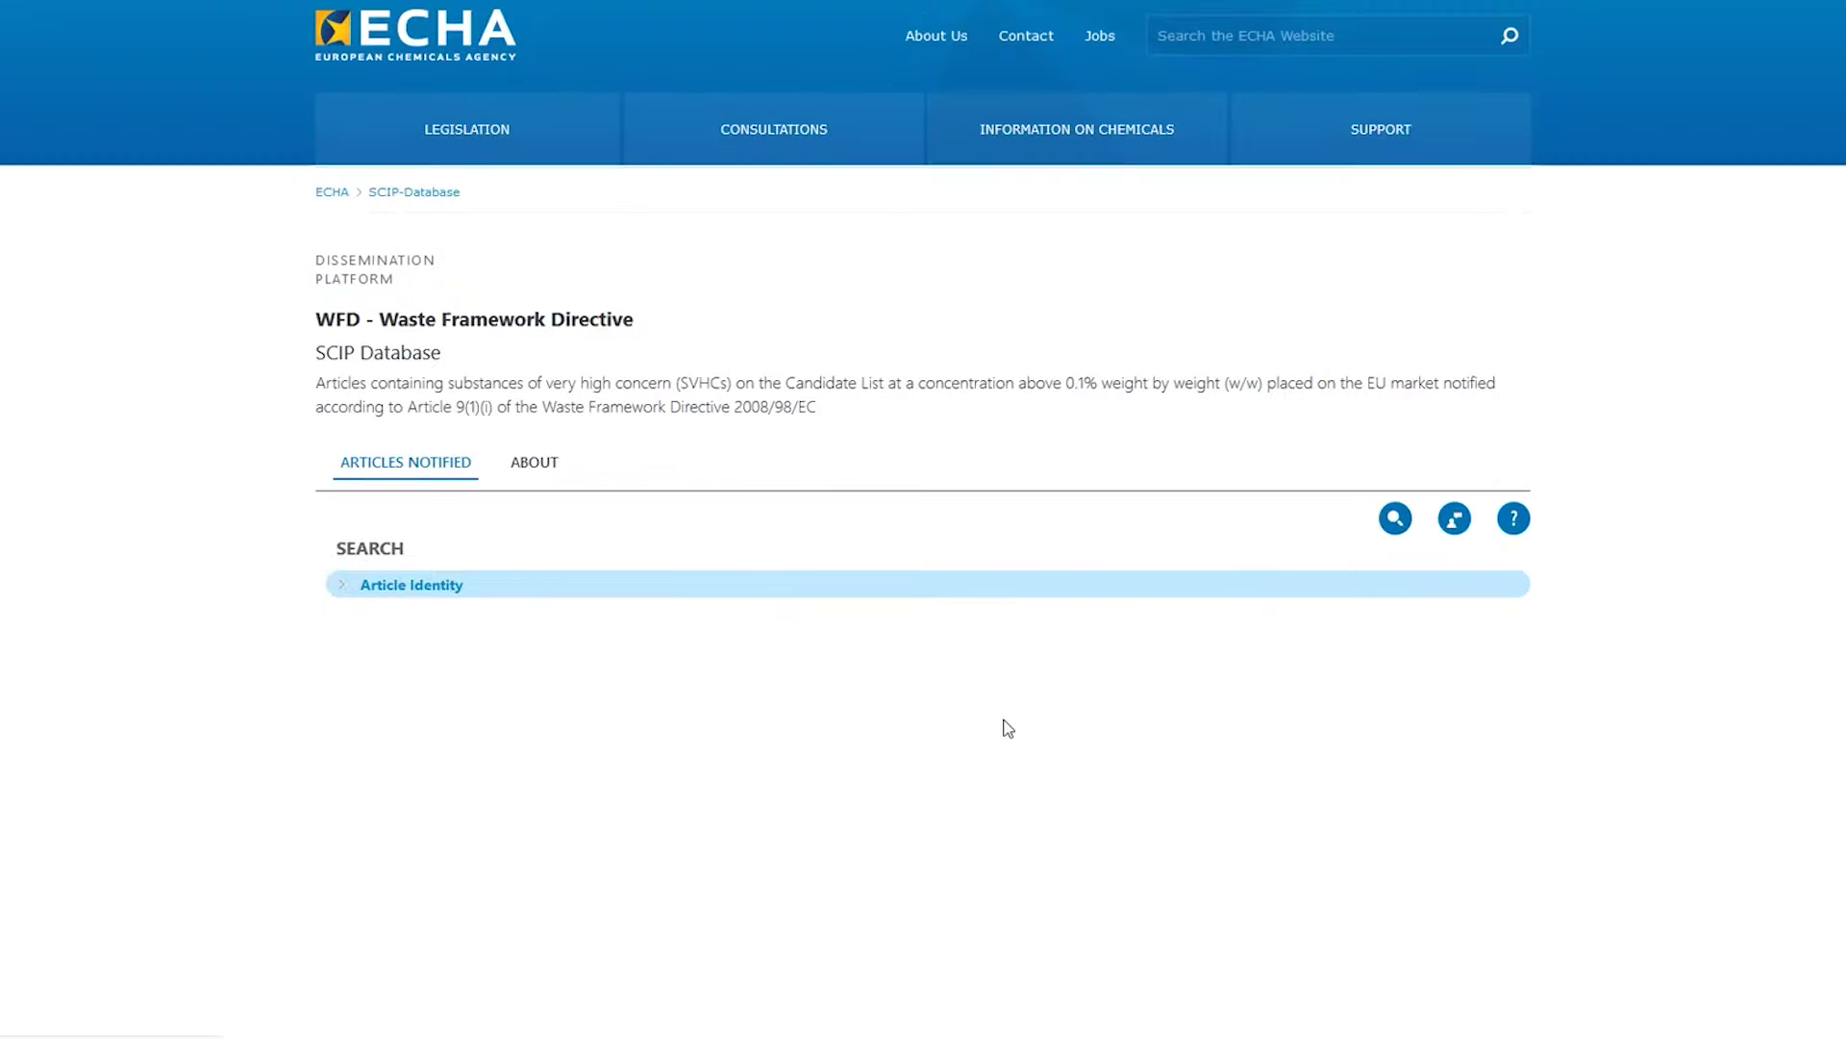
{"action": "scroll", "coordinate": [1096, 740], "scroll_direction": "down", "scroll_amount": 2}
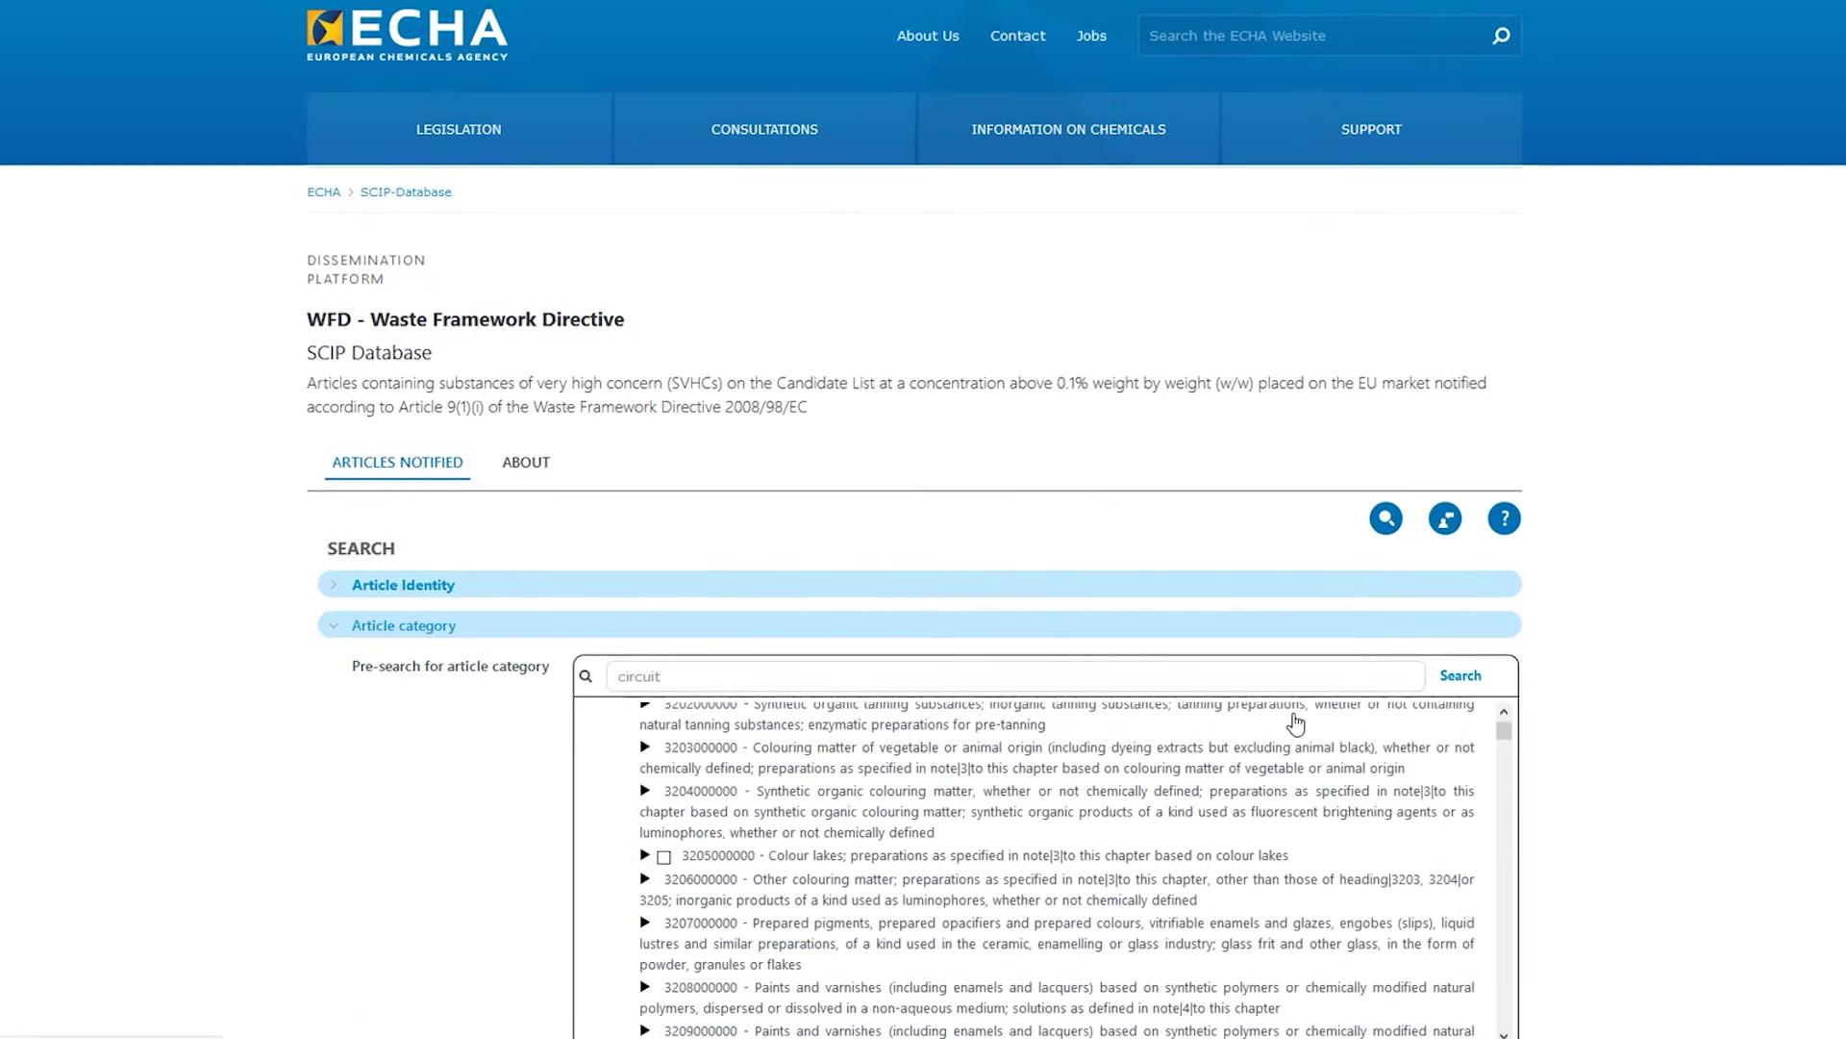
{"action": "scroll", "coordinate": [1296, 723], "scroll_direction": "down", "scroll_amount": 4}
{"action": "scroll", "coordinate": [1788, 696], "scroll_direction": "down", "scroll_amount": 5}
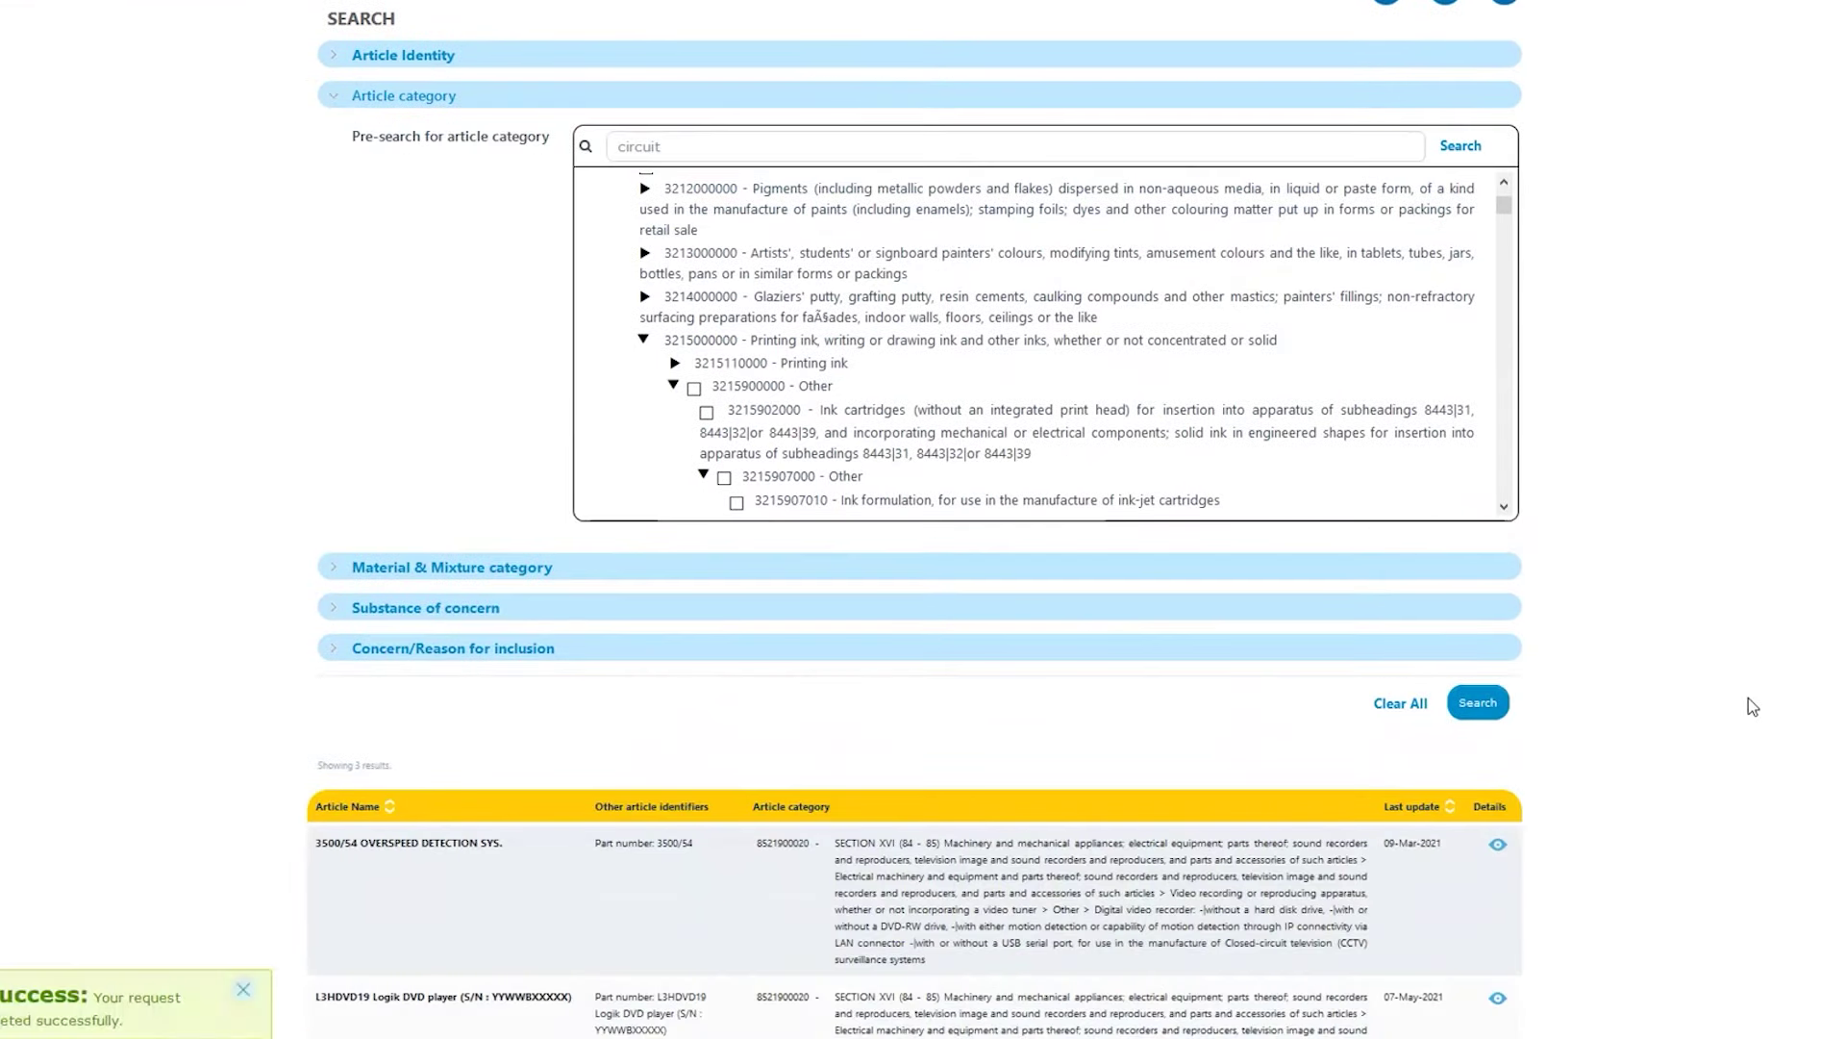
{"action": "scroll", "coordinate": [1749, 703], "scroll_direction": "down", "scroll_amount": 1}
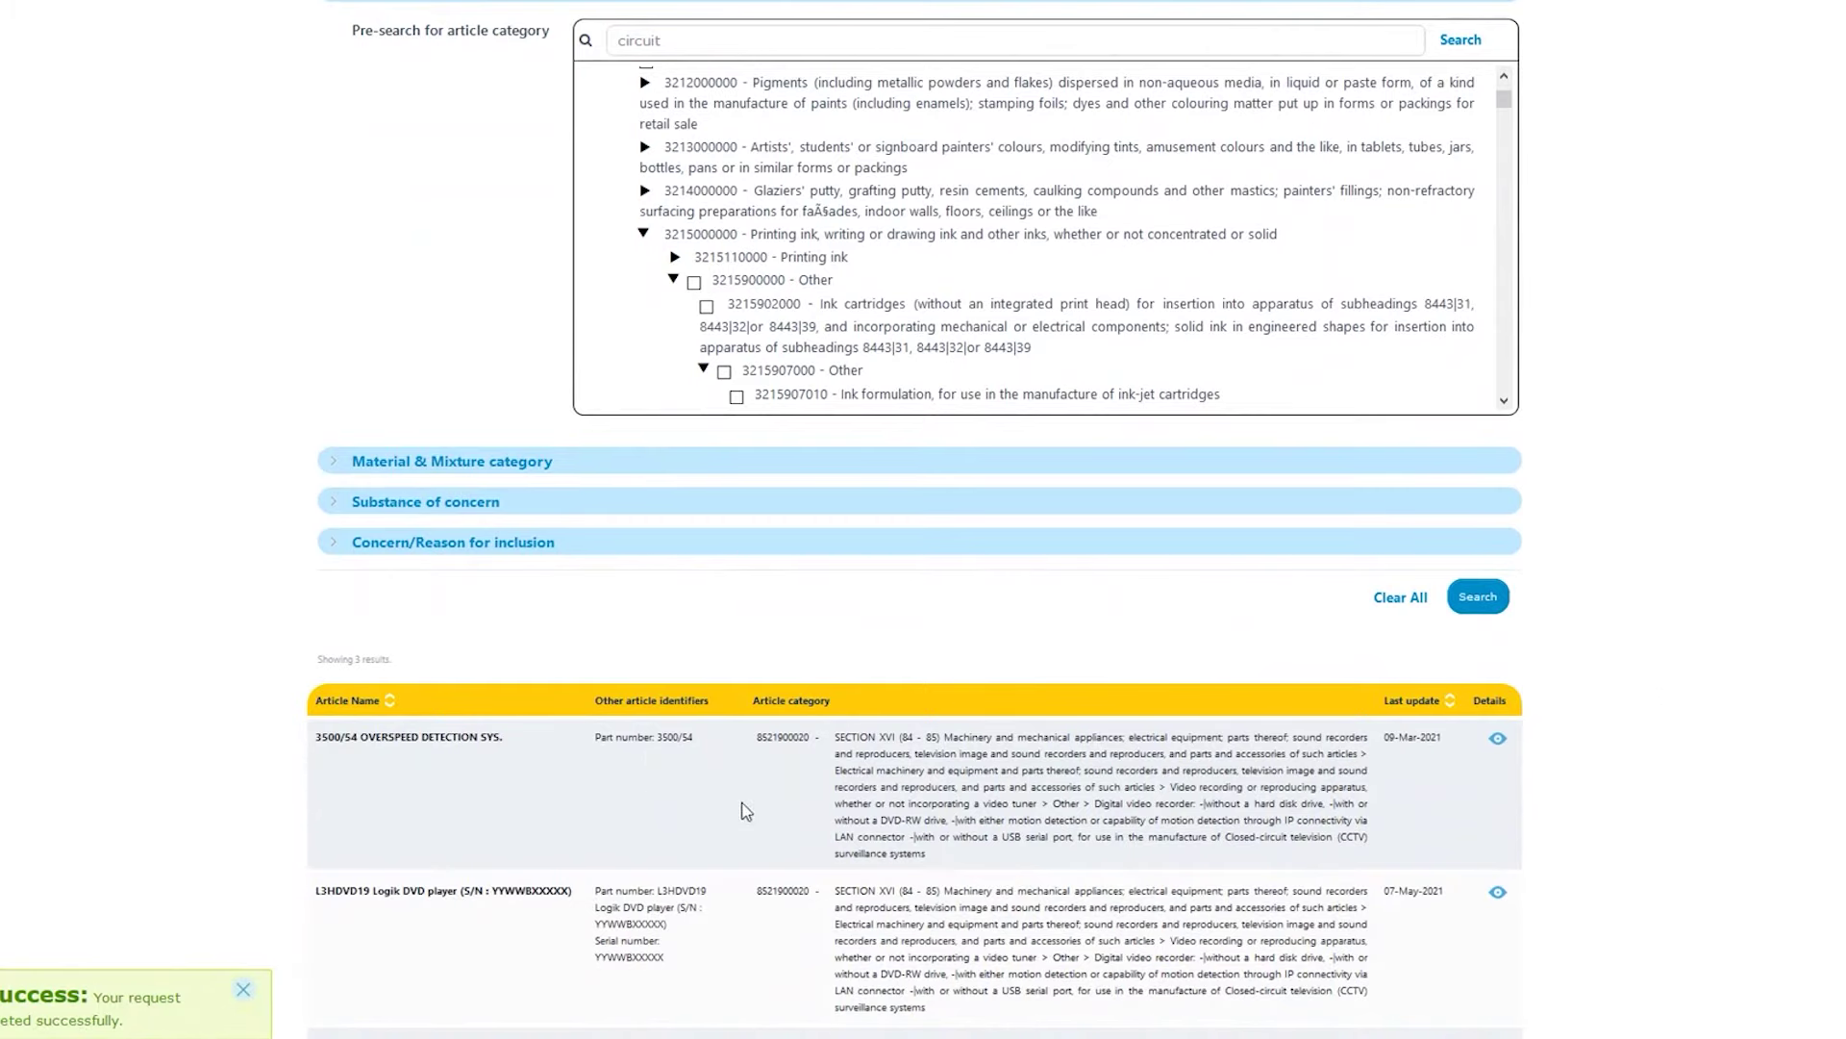
{"action": "scroll", "coordinate": [731, 789], "scroll_direction": "down", "scroll_amount": 3}
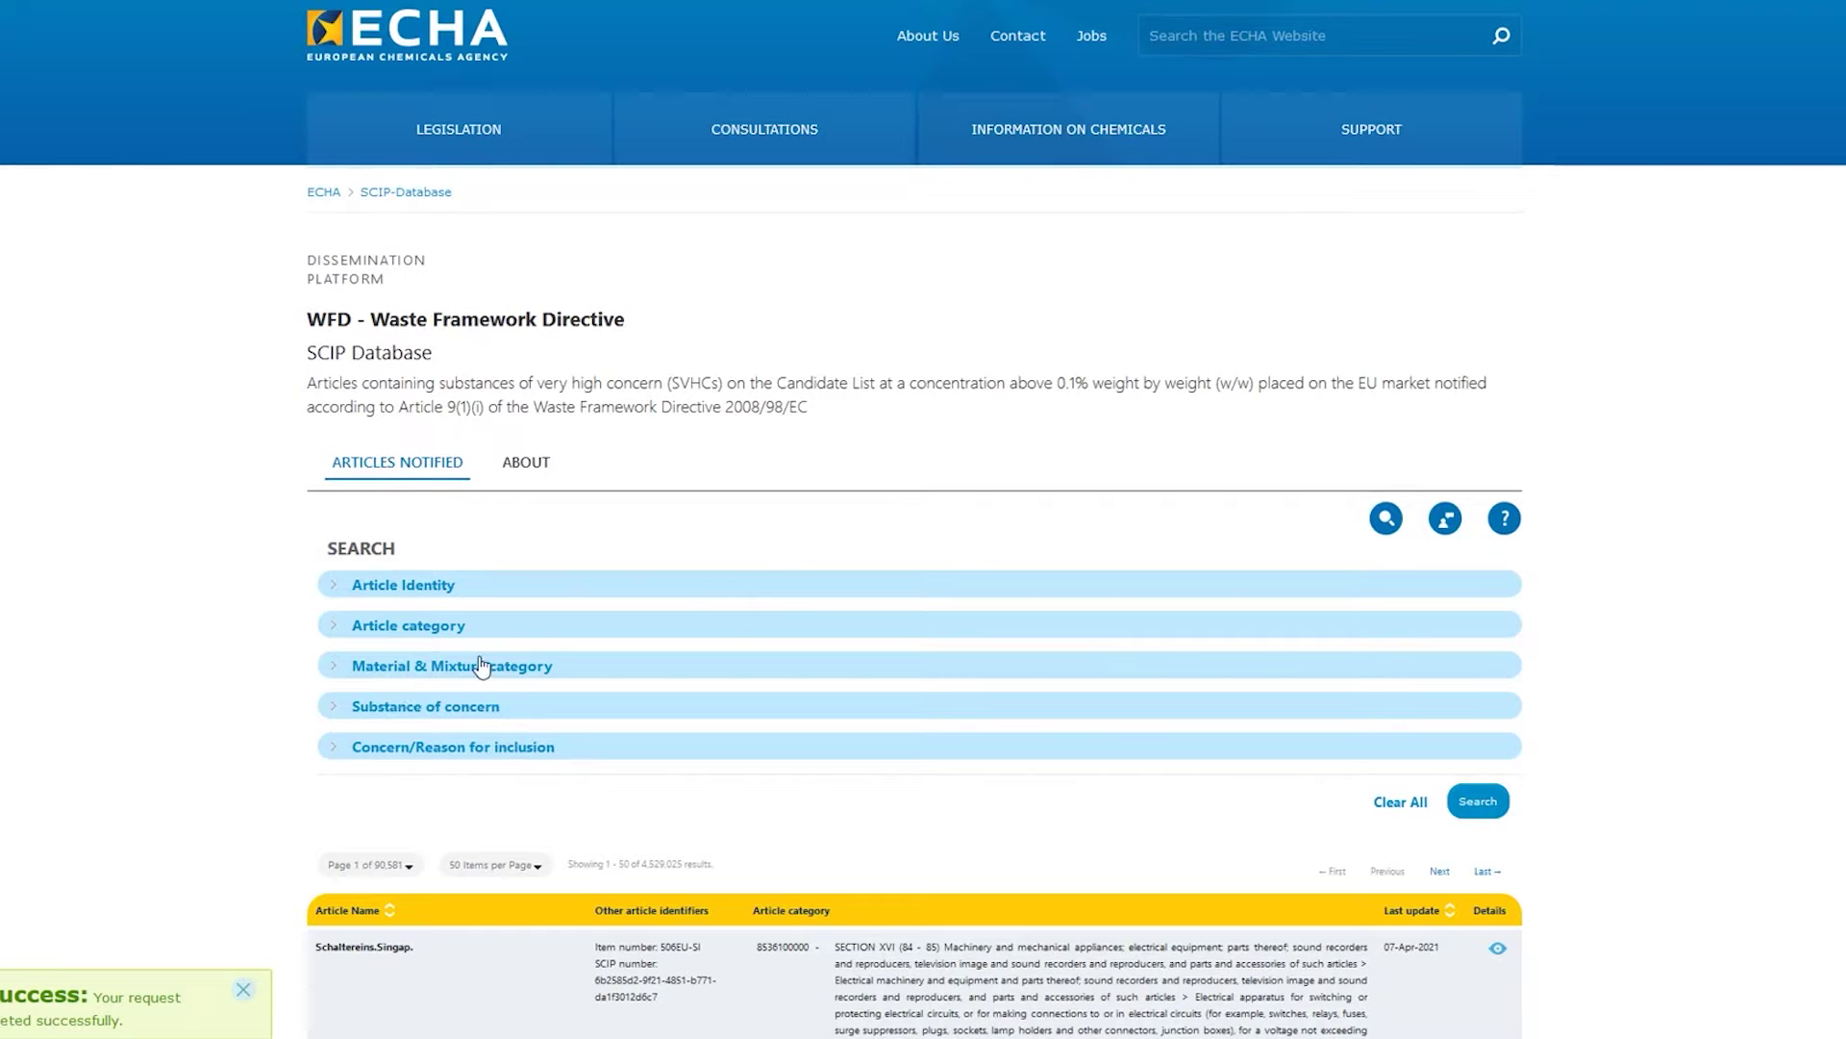
- Filter Material & Mixture categories for 'steel' and tick steel with its carbon, stainless and alloy subtypes
{"action": "left_click", "coordinate": [338, 670]}
{"action": "scroll", "coordinate": [659, 584], "scroll_direction": "down", "scroll_amount": 2}
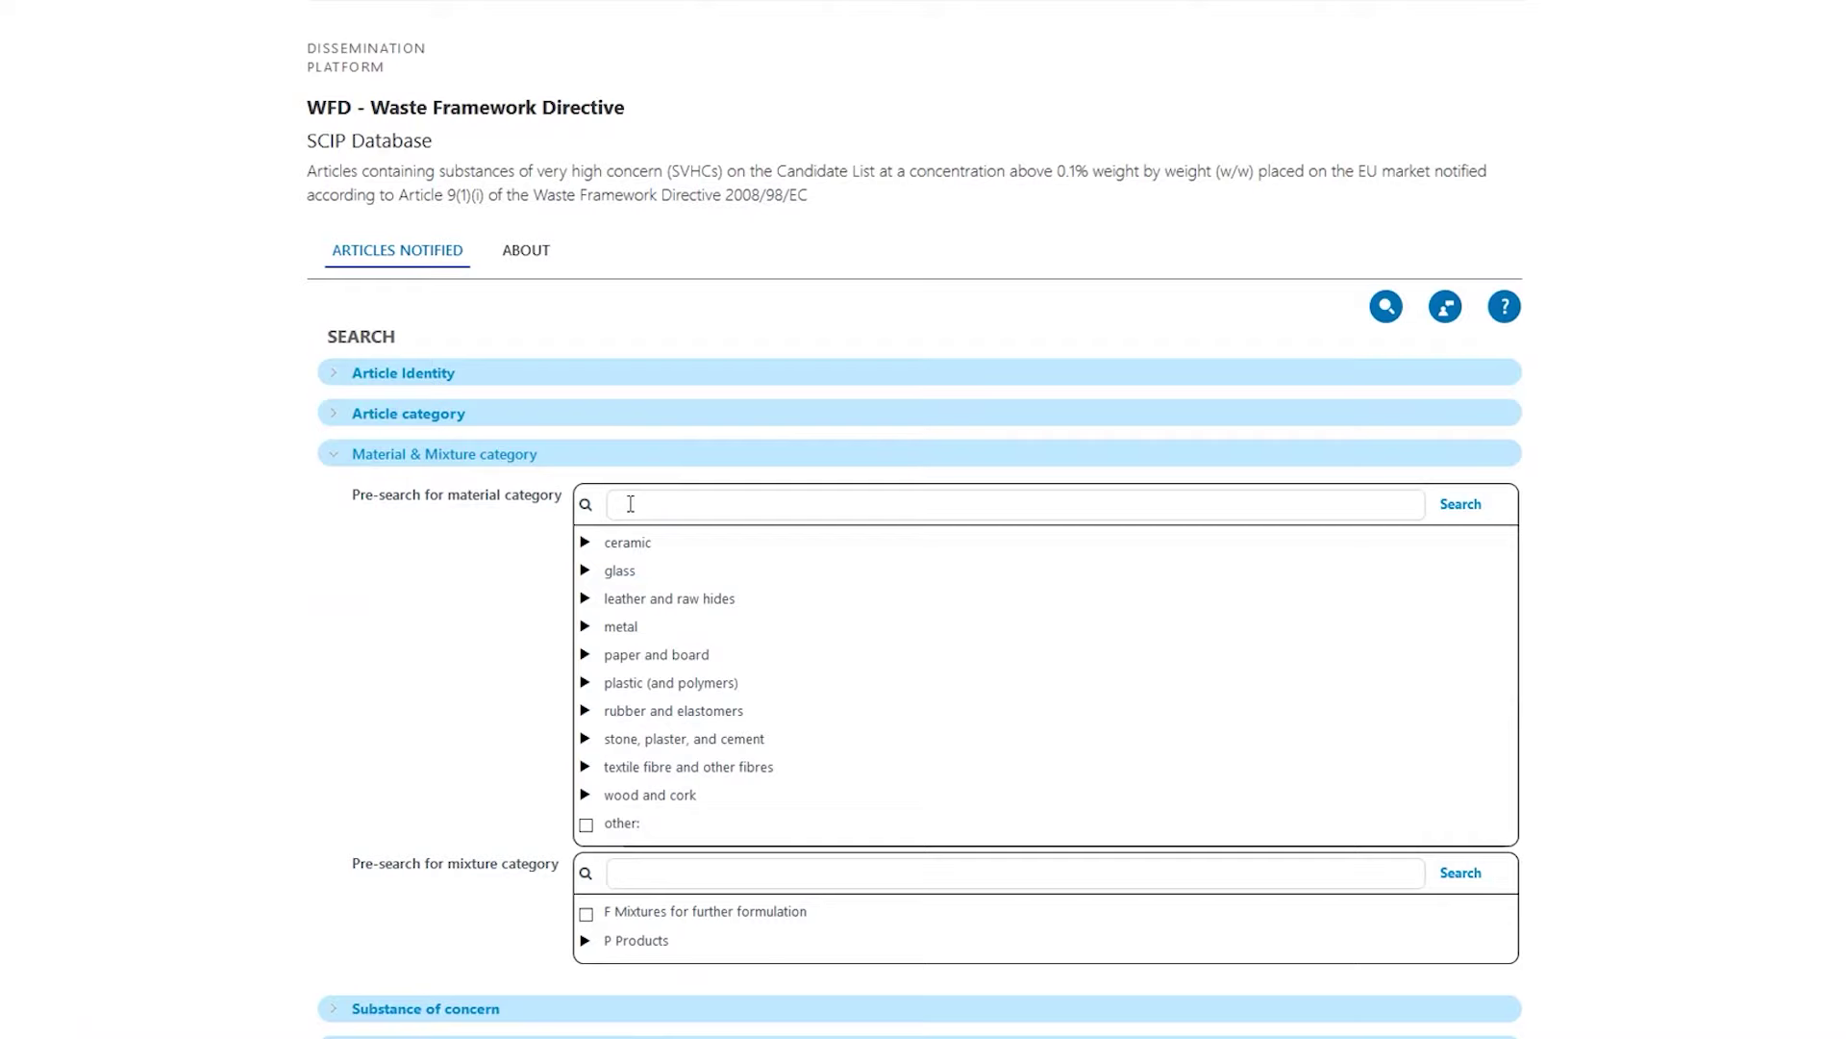
{"action": "type", "text": "steel"}
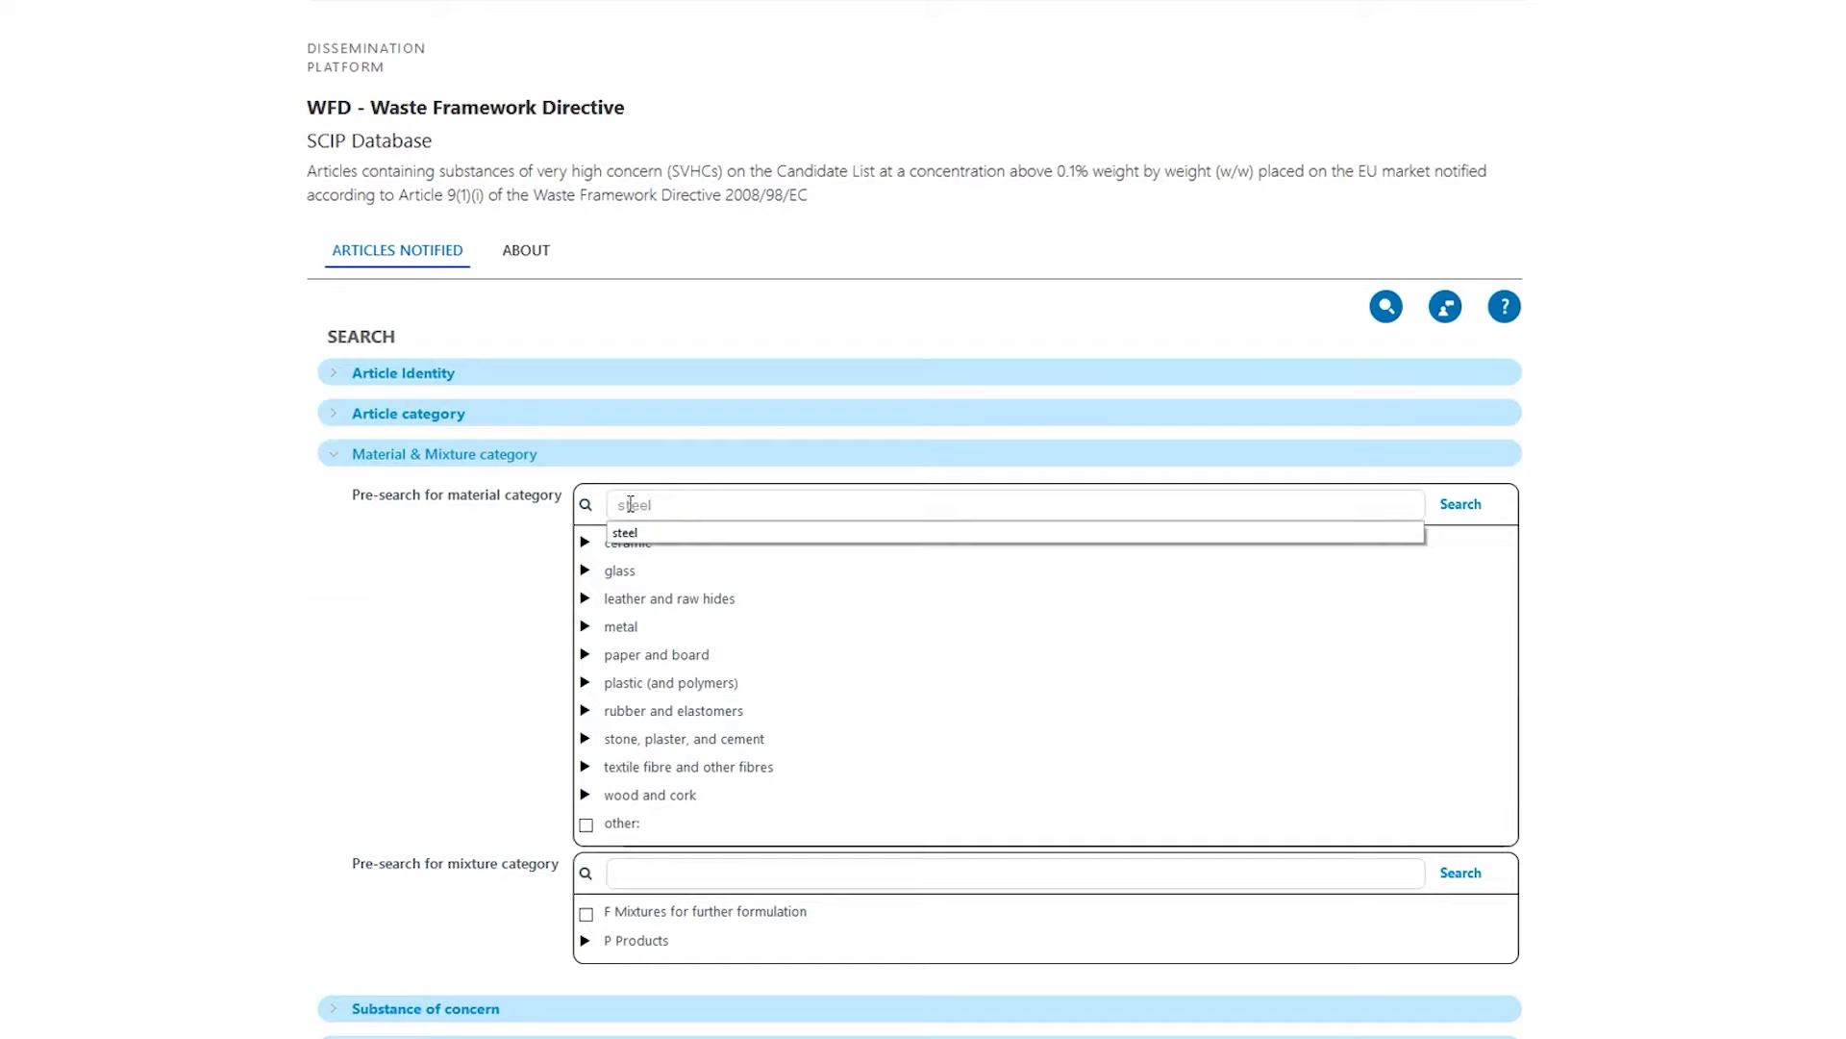
{"action": "left_click", "coordinate": [1460, 510]}
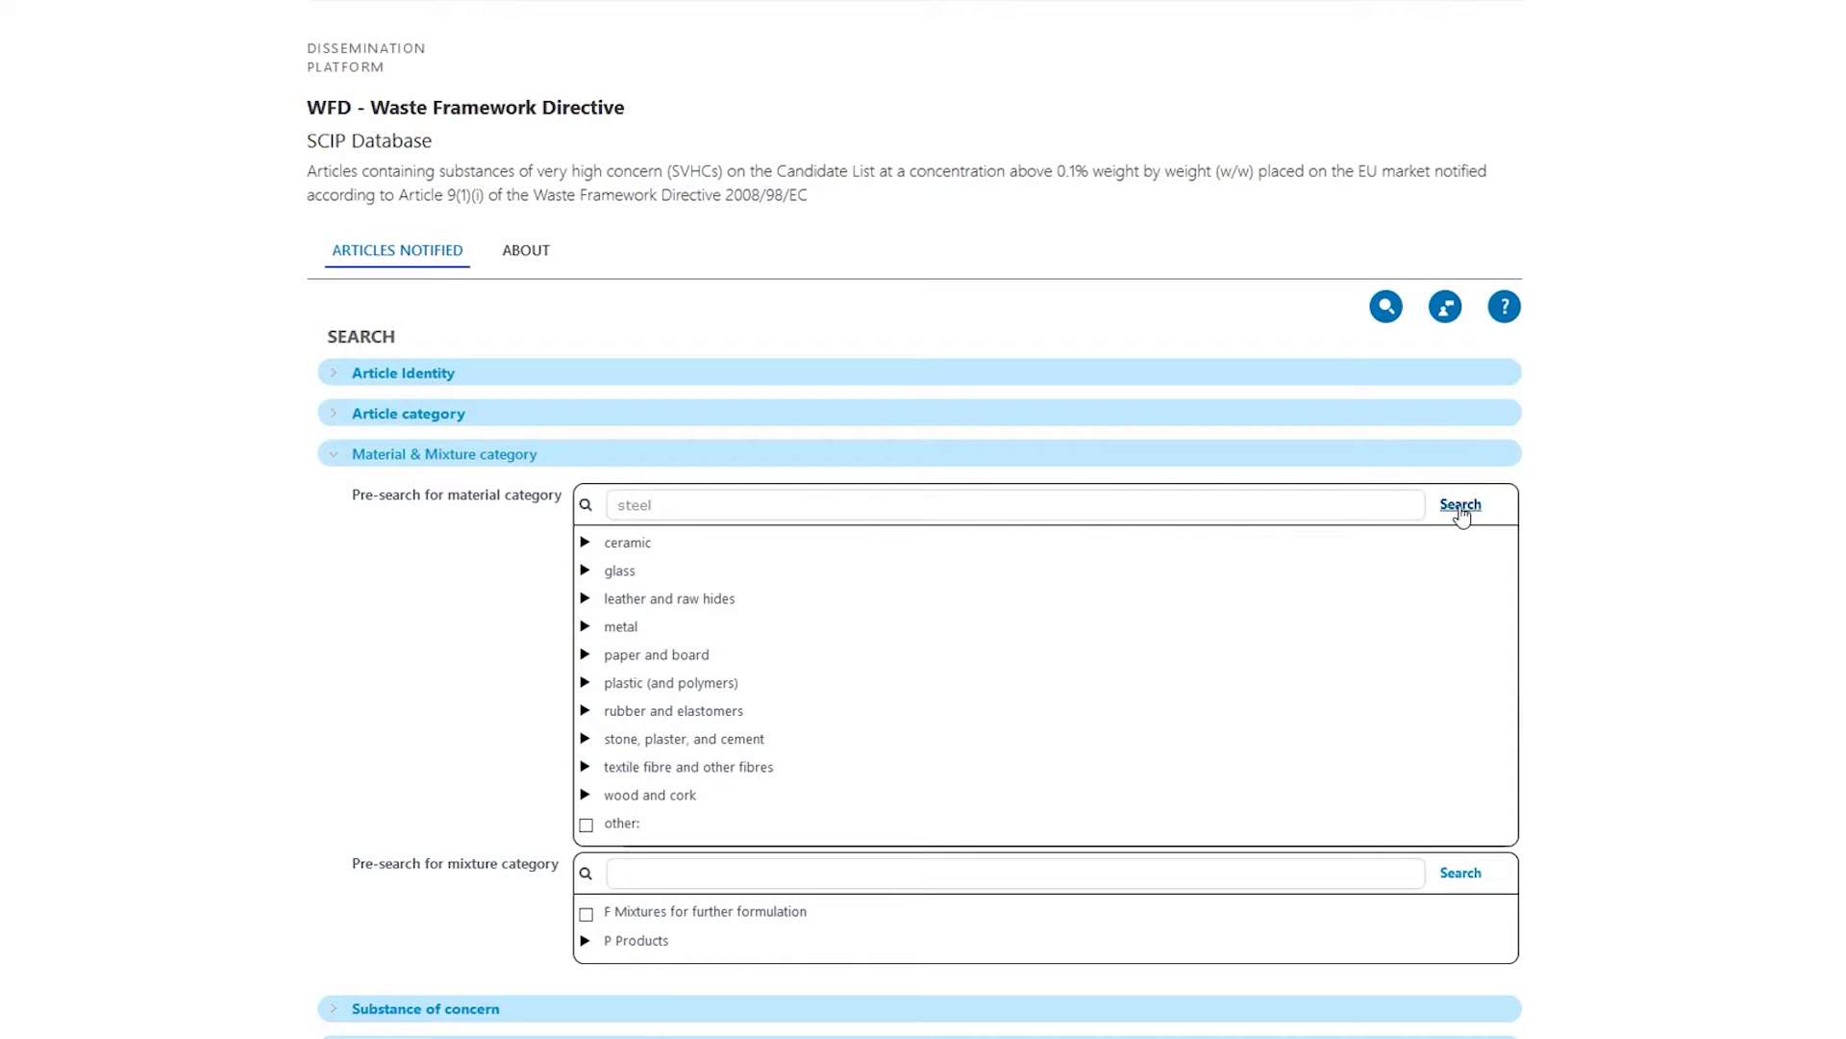
{"action": "left_click", "coordinate": [1460, 510]}
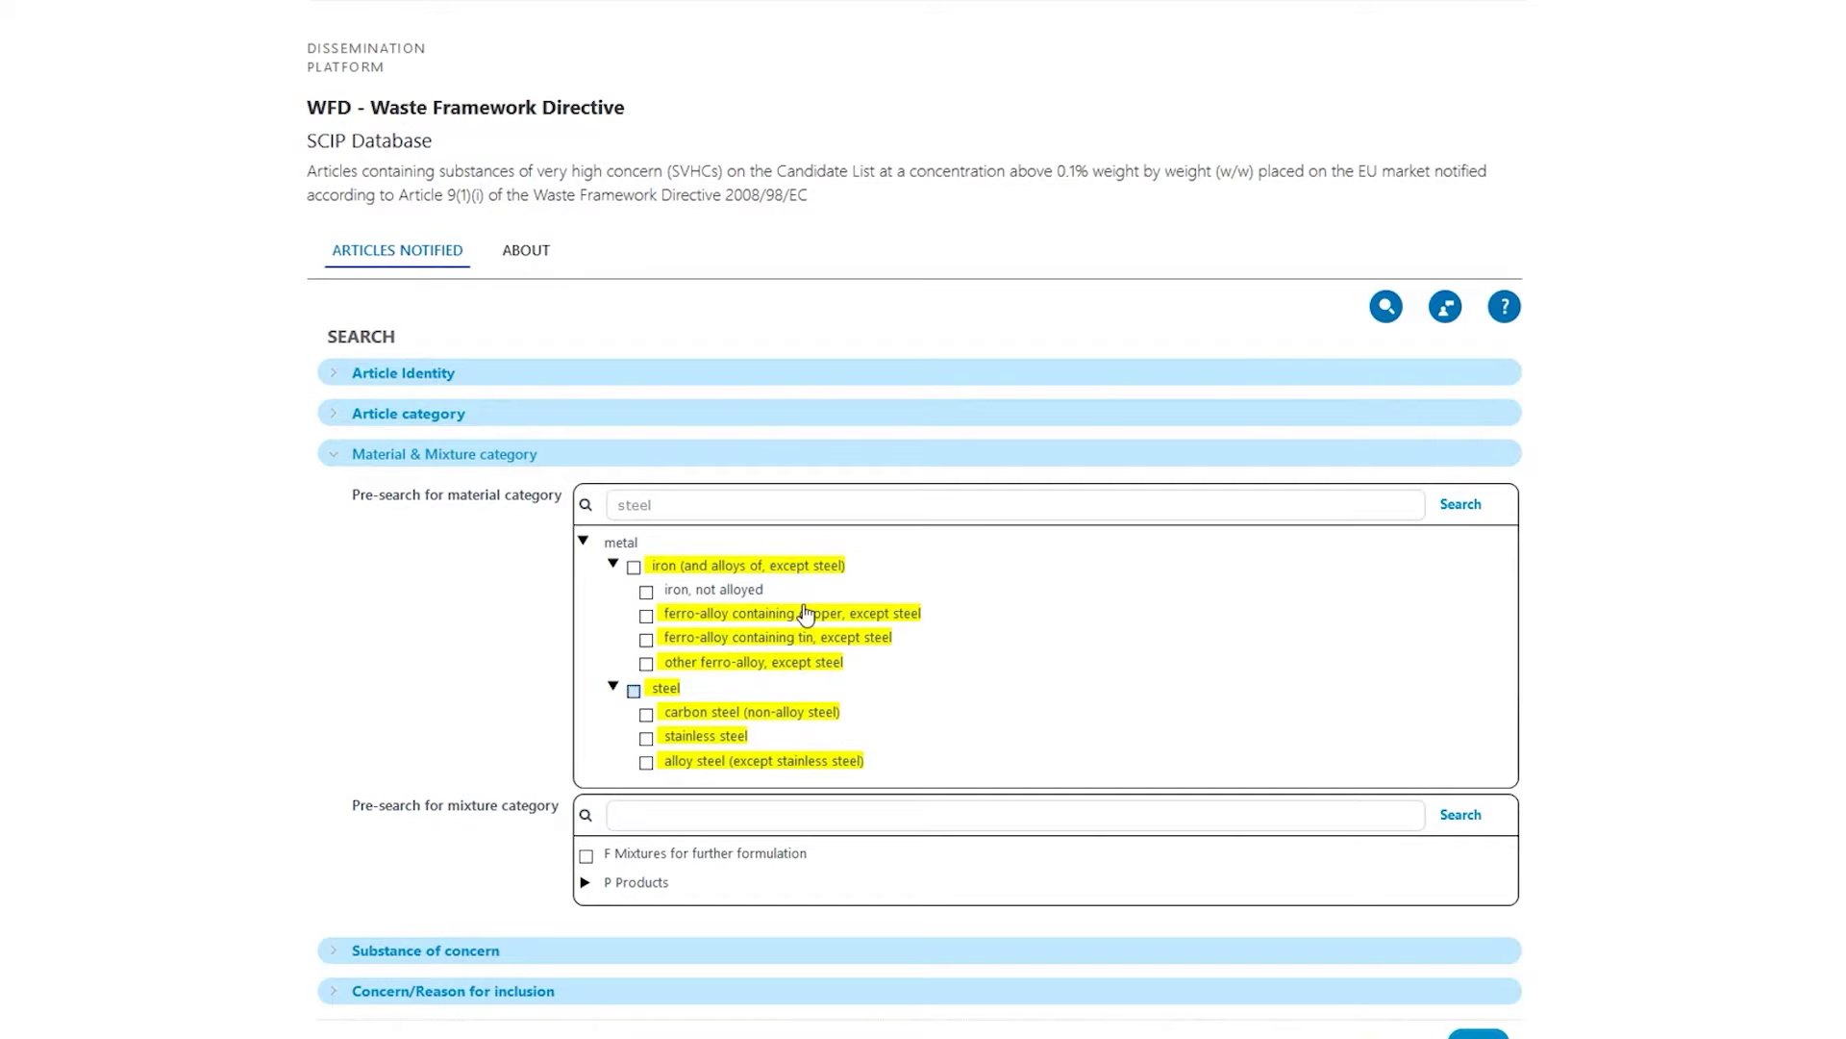
{"action": "key", "text": "space"}
{"action": "scroll", "coordinate": [630, 796], "scroll_direction": "down", "scroll_amount": 2}
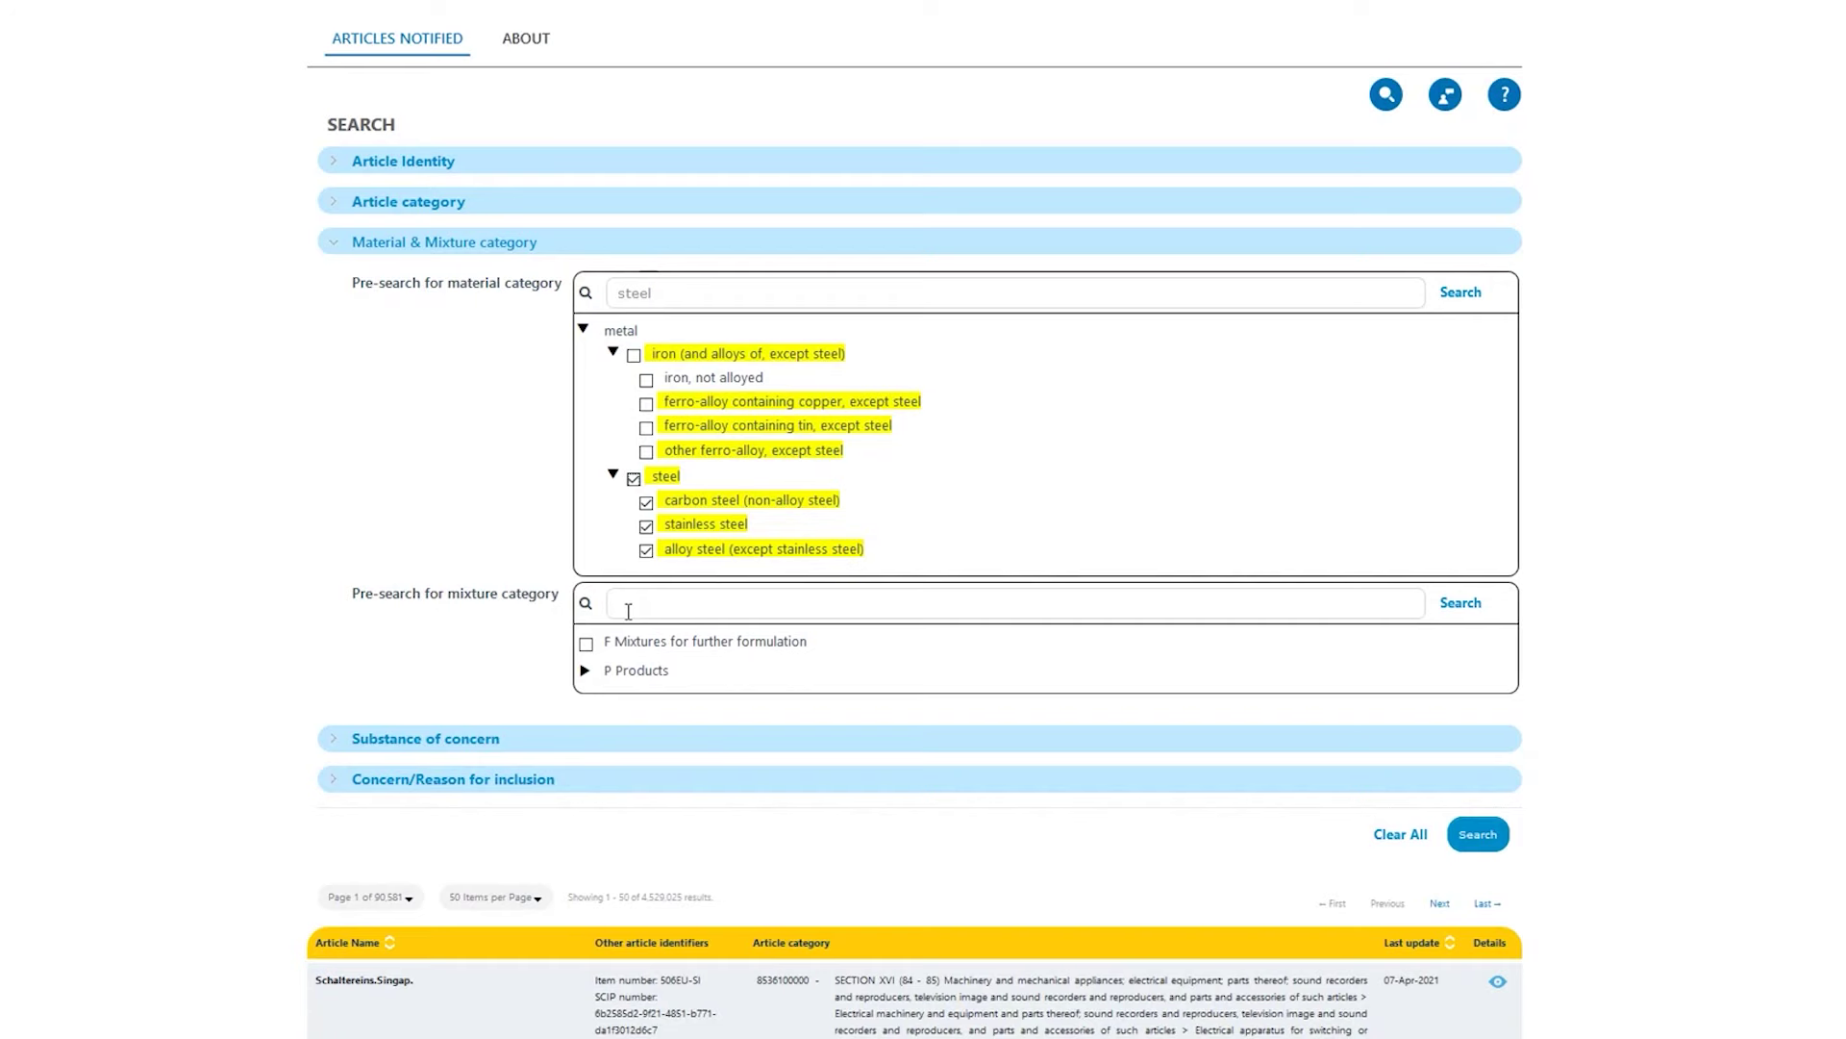
- Scroll down the search page with all filters collapsed
{"action": "scroll", "coordinate": [978, 634], "scroll_direction": "down", "scroll_amount": 2}
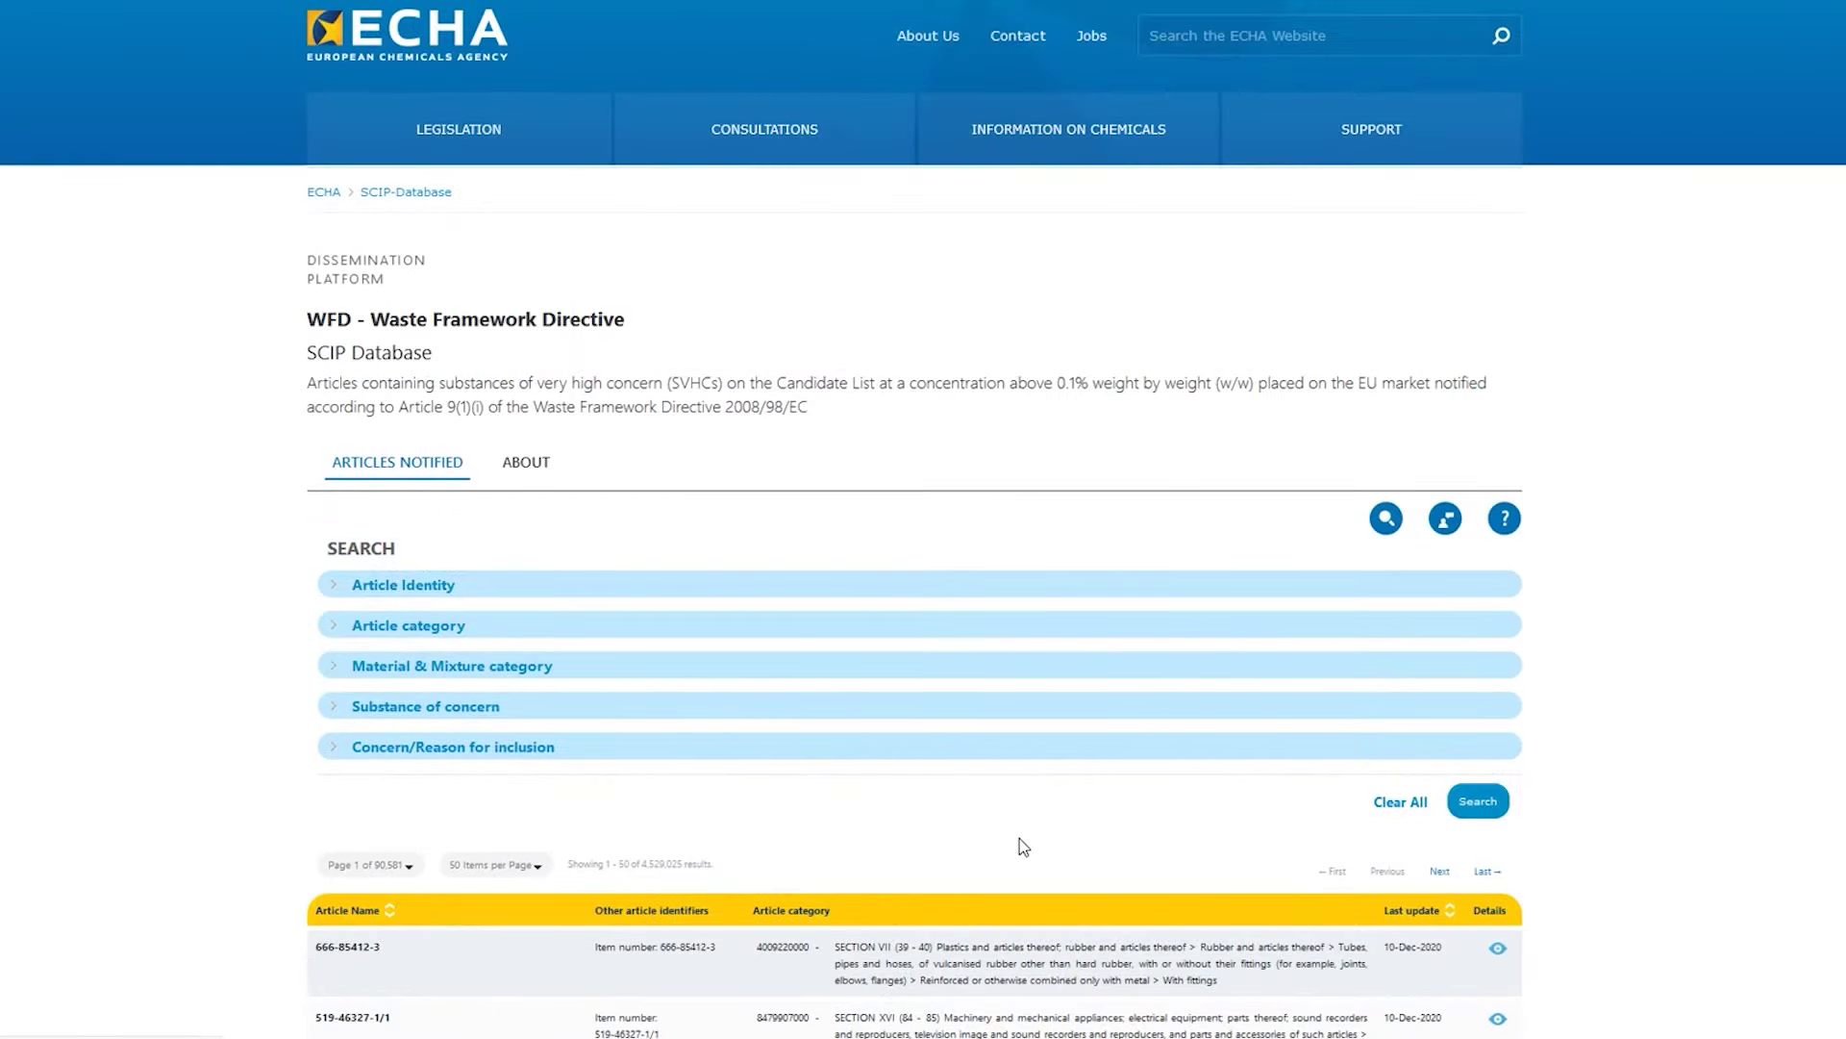
- Expand the Substance of concern filter to reveal the candidate list substance pre-search
{"action": "scroll", "coordinate": [808, 659], "scroll_direction": "down", "scroll_amount": 3}
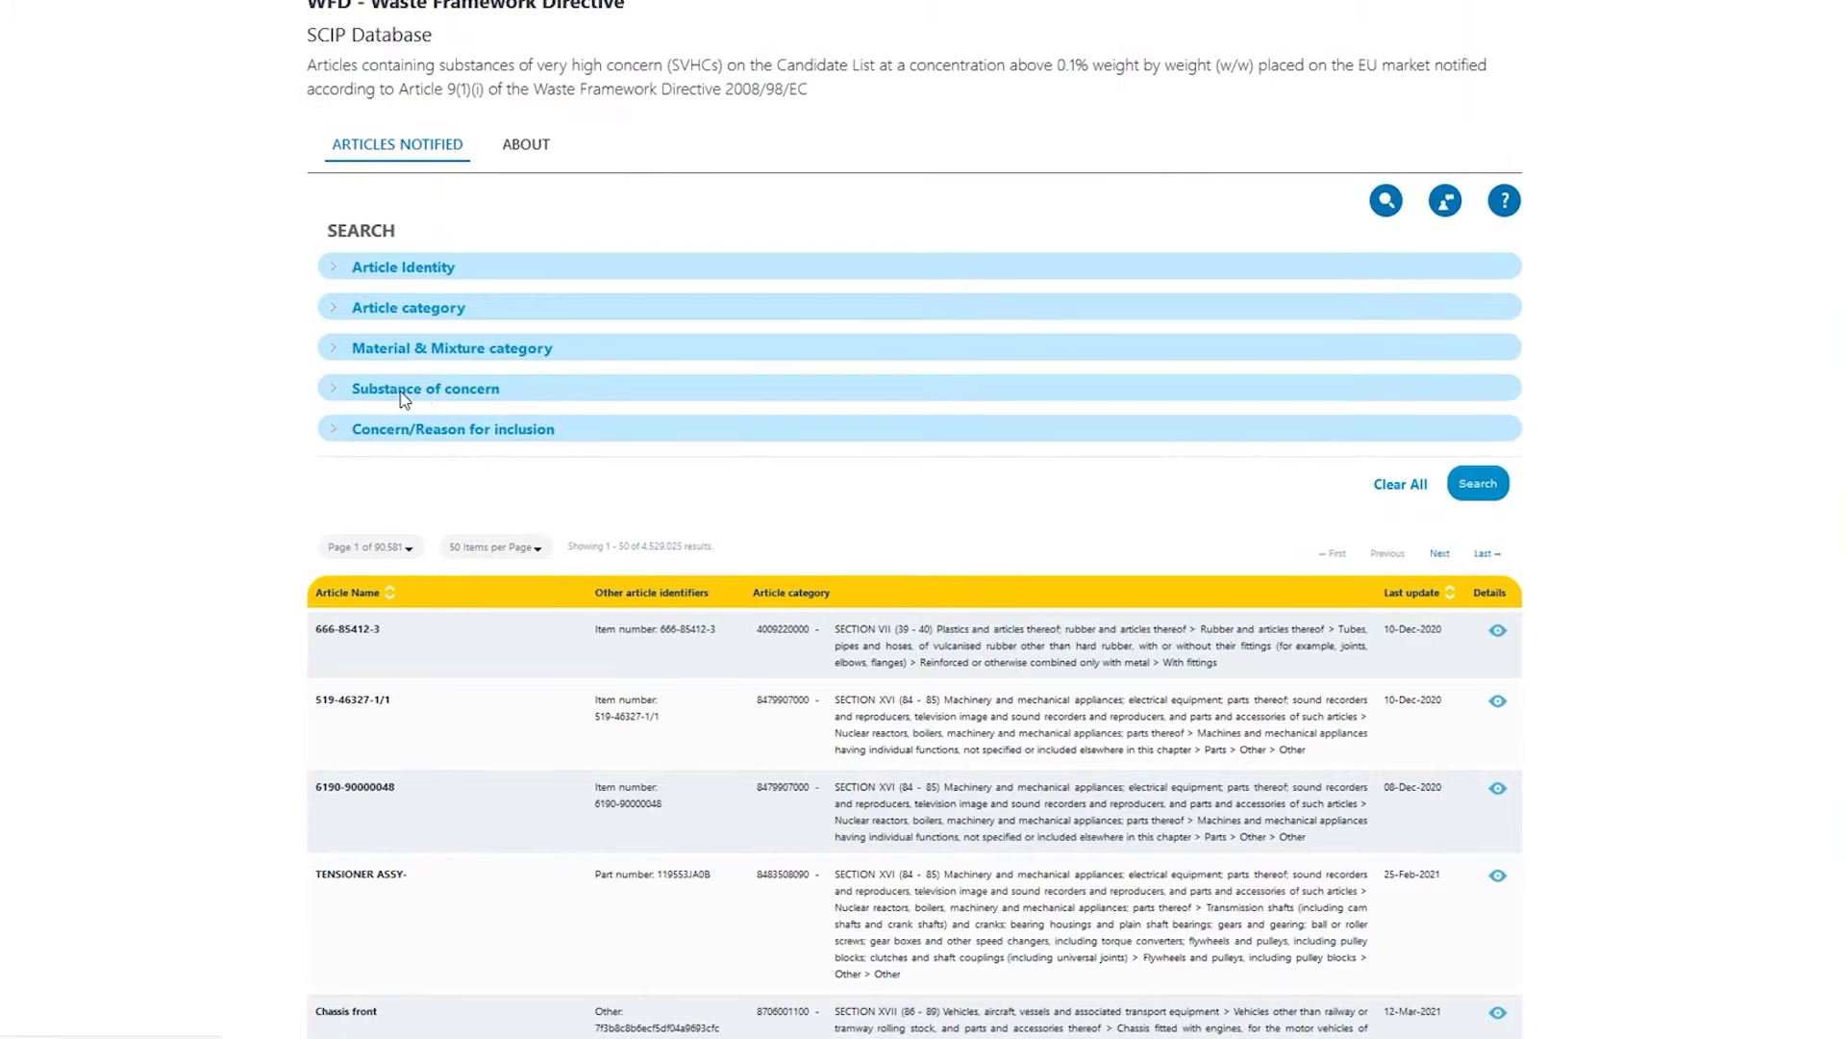
{"action": "left_click", "coordinate": [399, 394]}
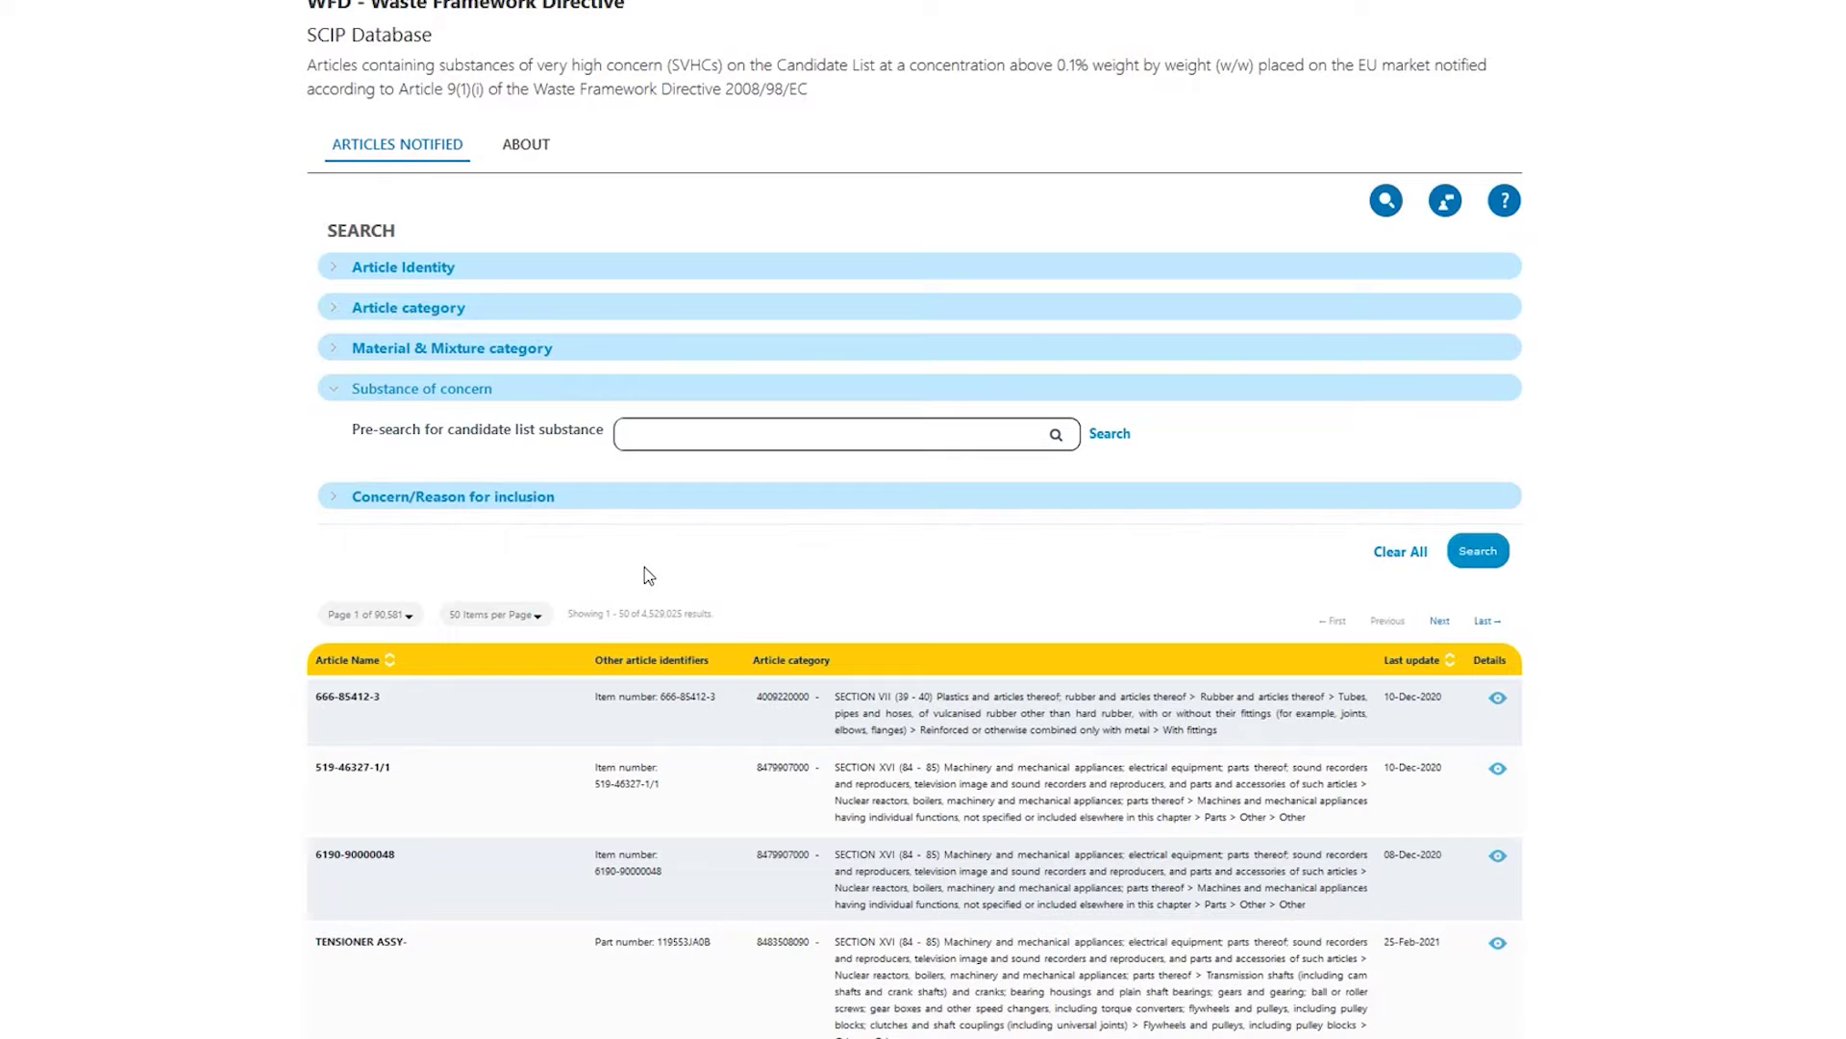
- Pre-search candidate substances for 'lead' and mark Fatty acids, C16-18, lead salts as Present
{"action": "left_click", "coordinate": [636, 435]}
{"action": "type", "text": "lead"}
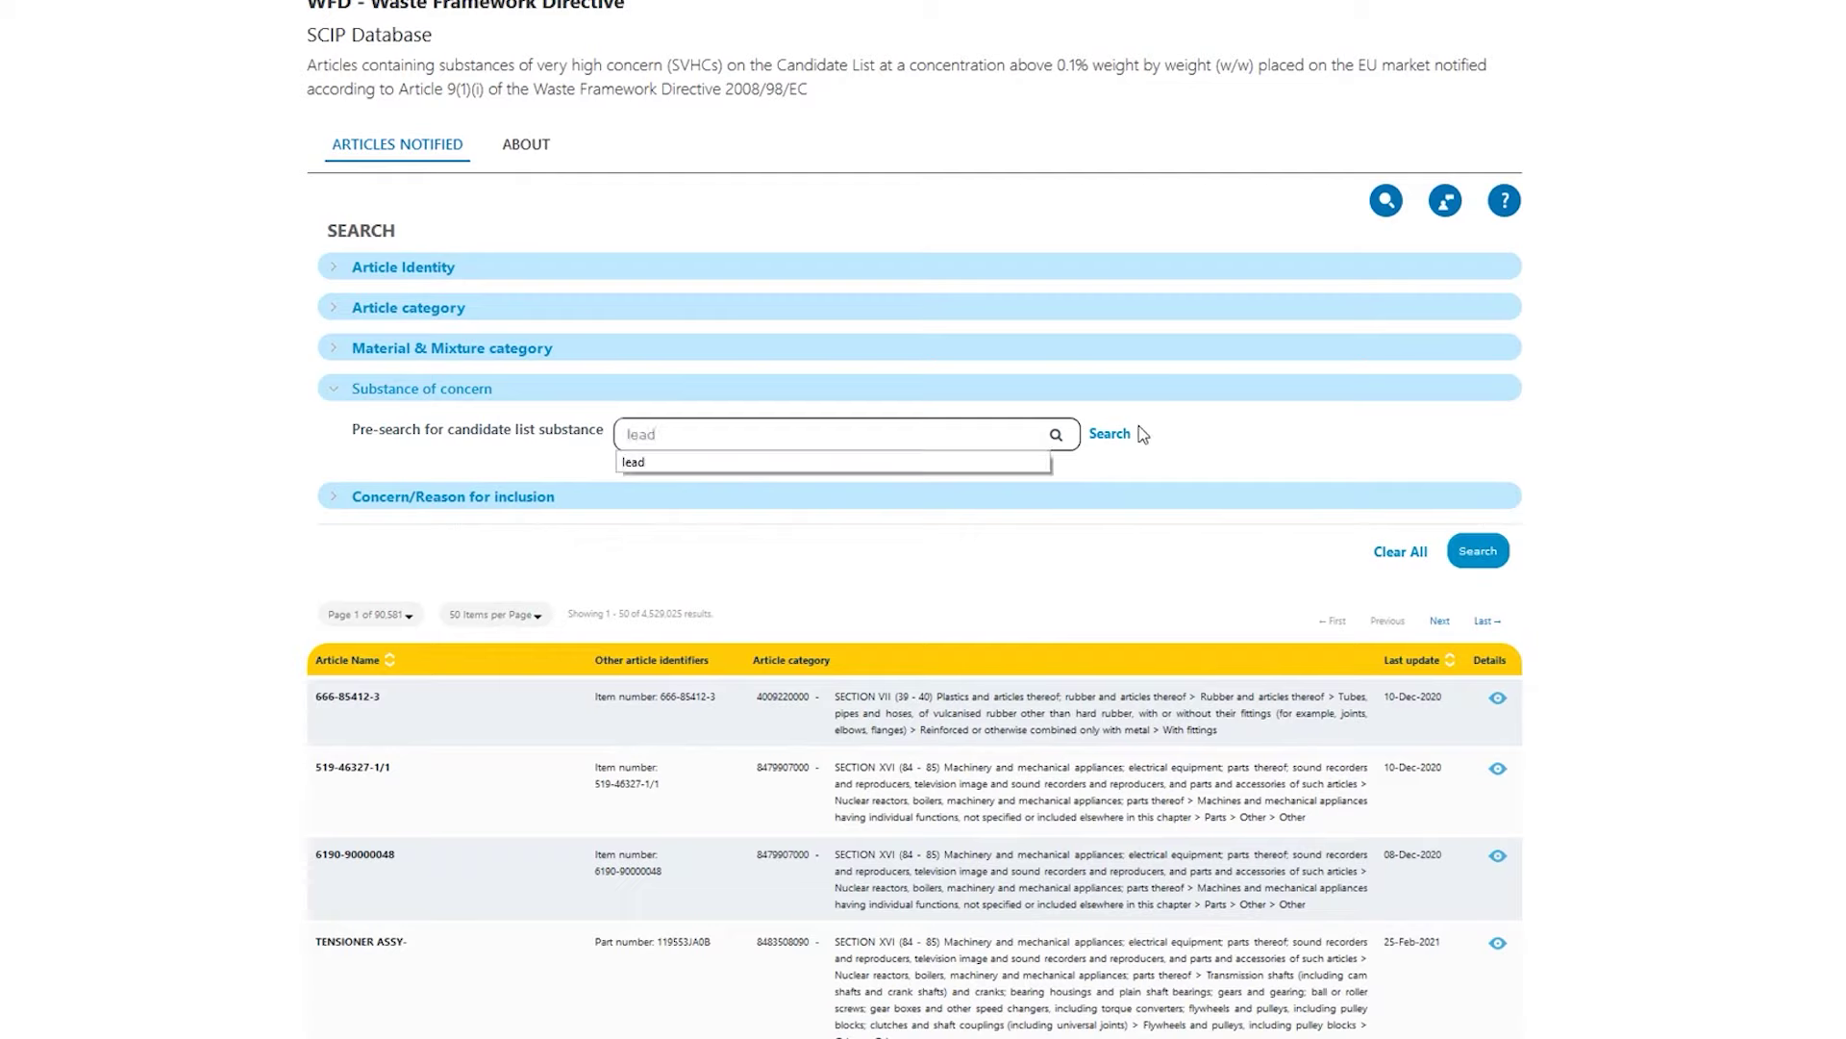
{"action": "left_click", "coordinate": [1099, 438]}
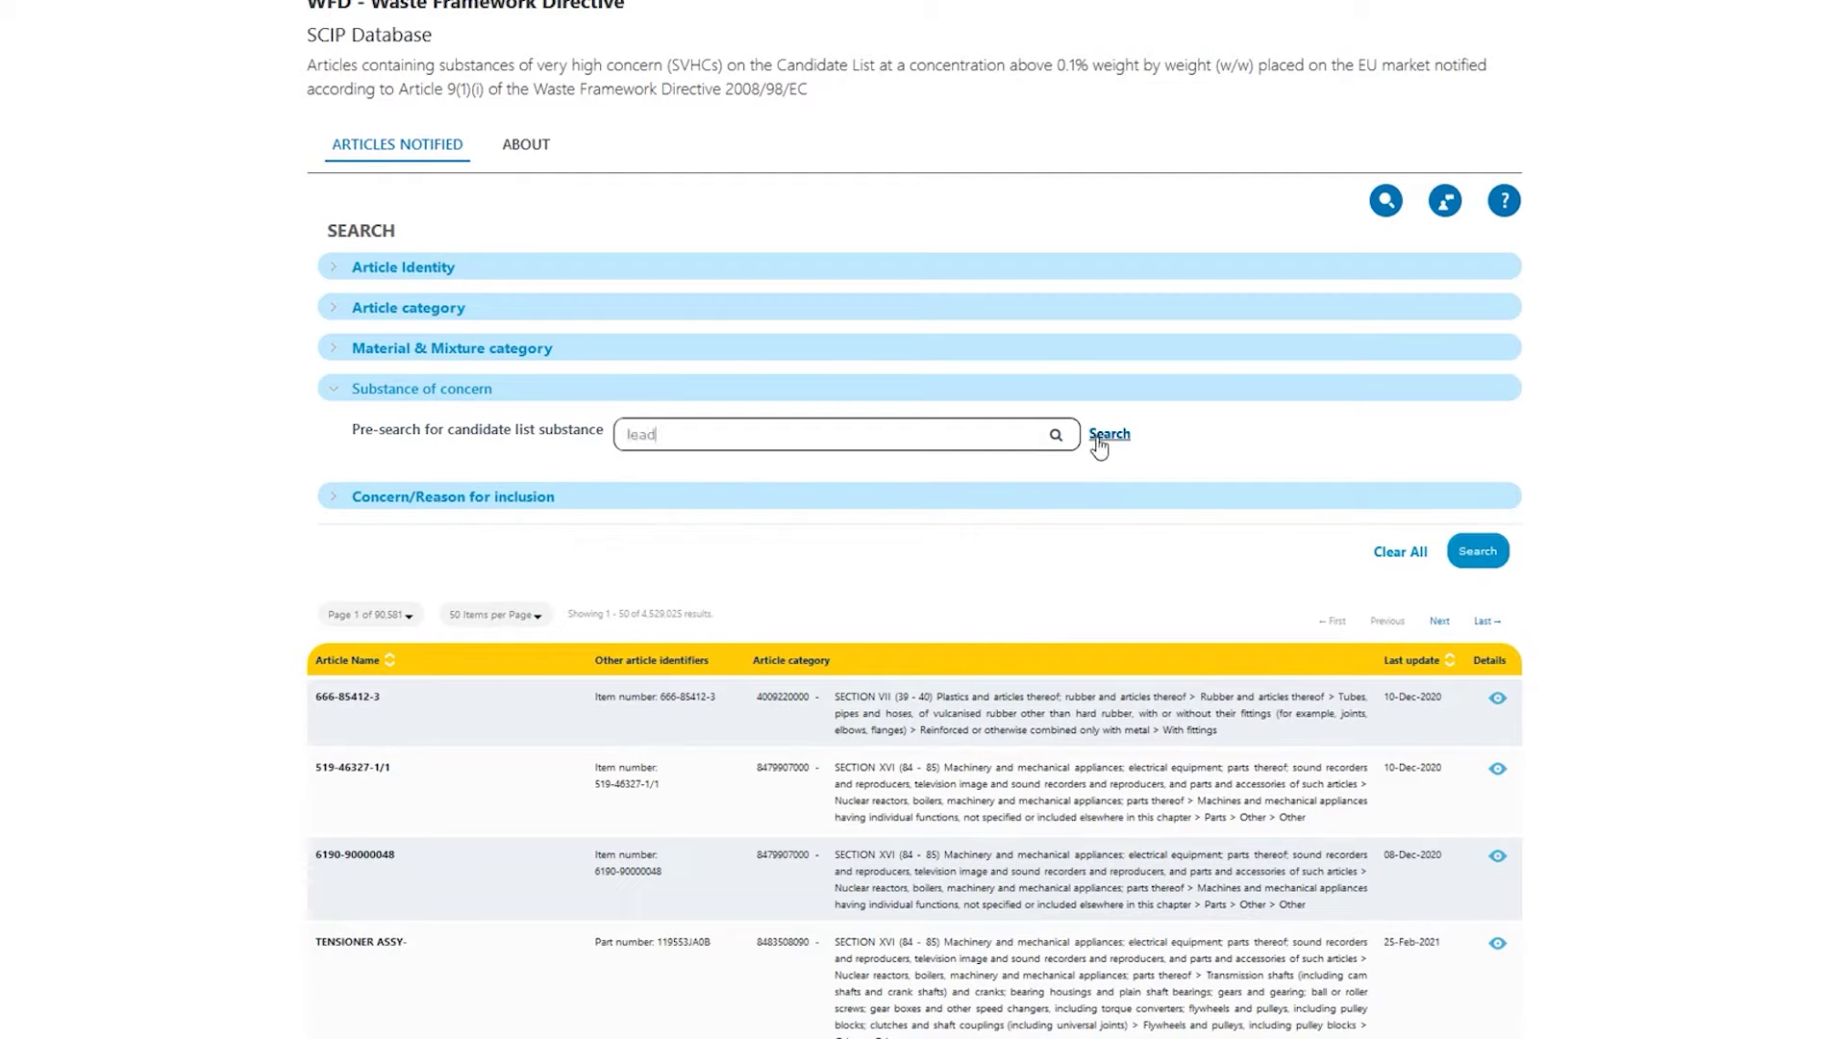
{"action": "left_click", "coordinate": [1108, 435]}
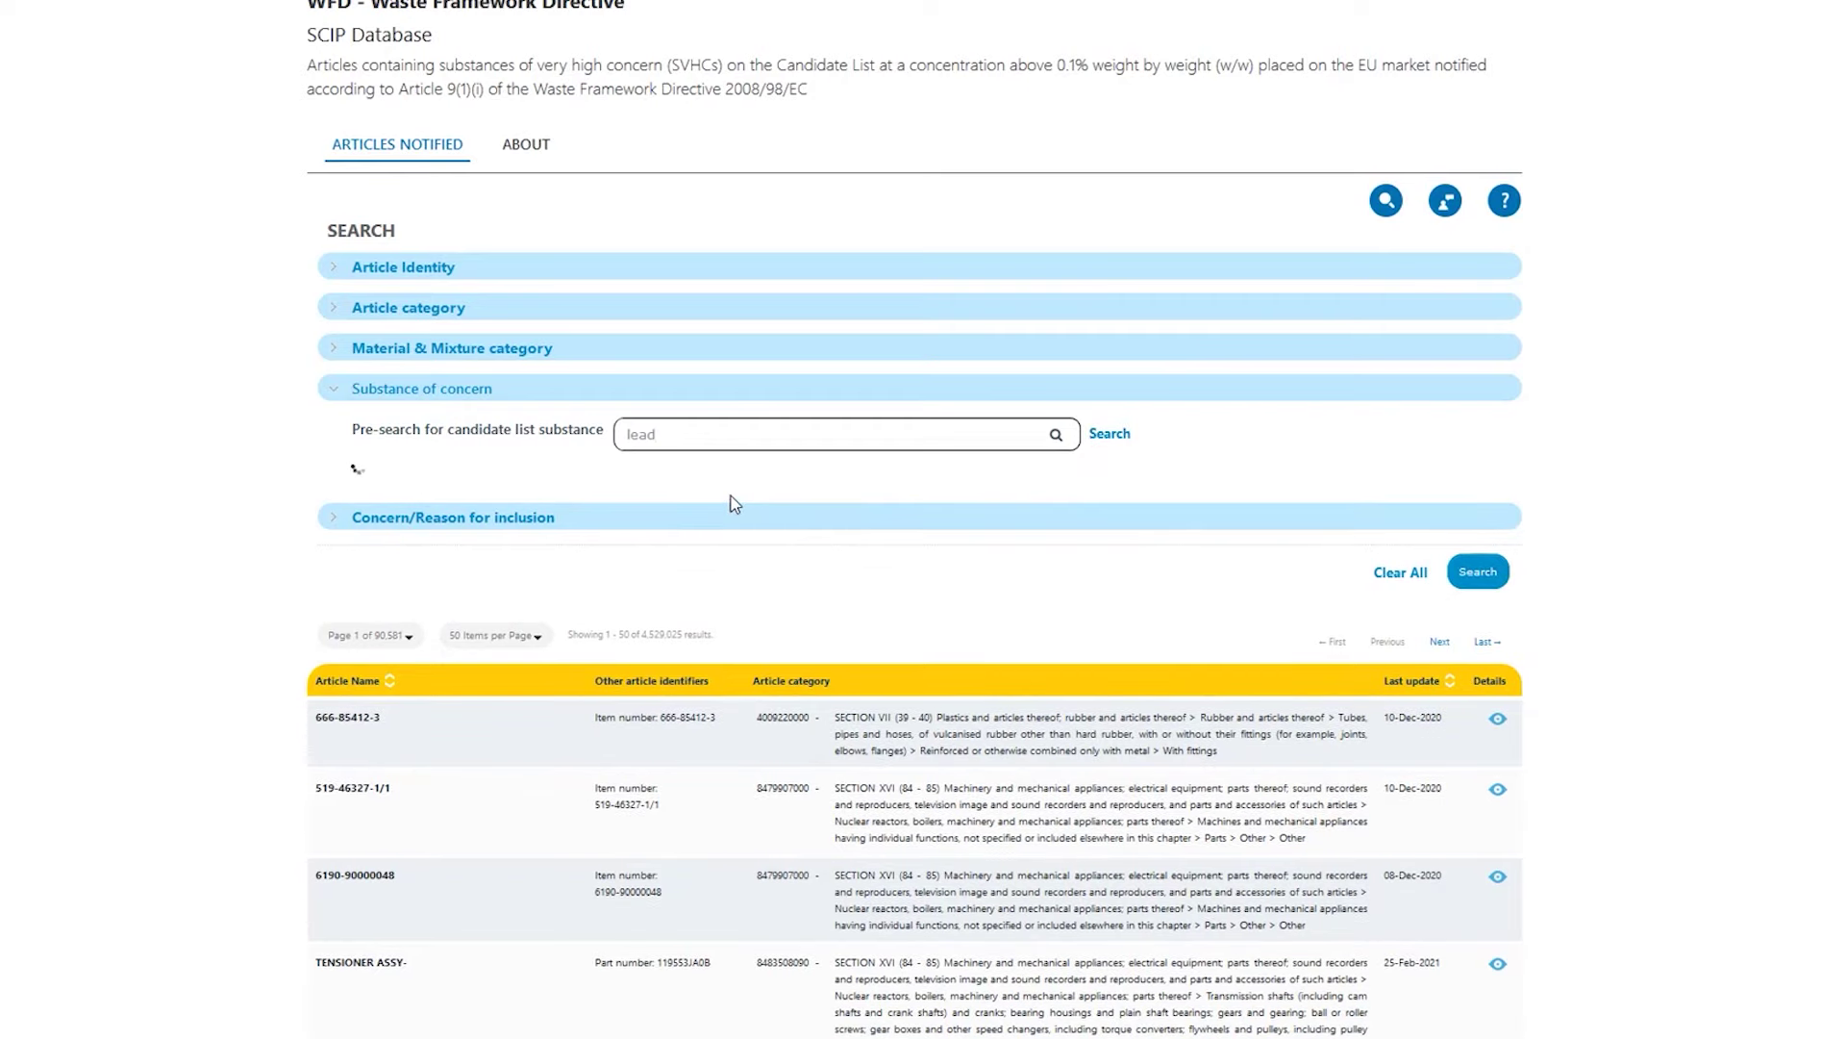
{"action": "scroll", "coordinate": [678, 510], "scroll_direction": "down", "scroll_amount": 3}
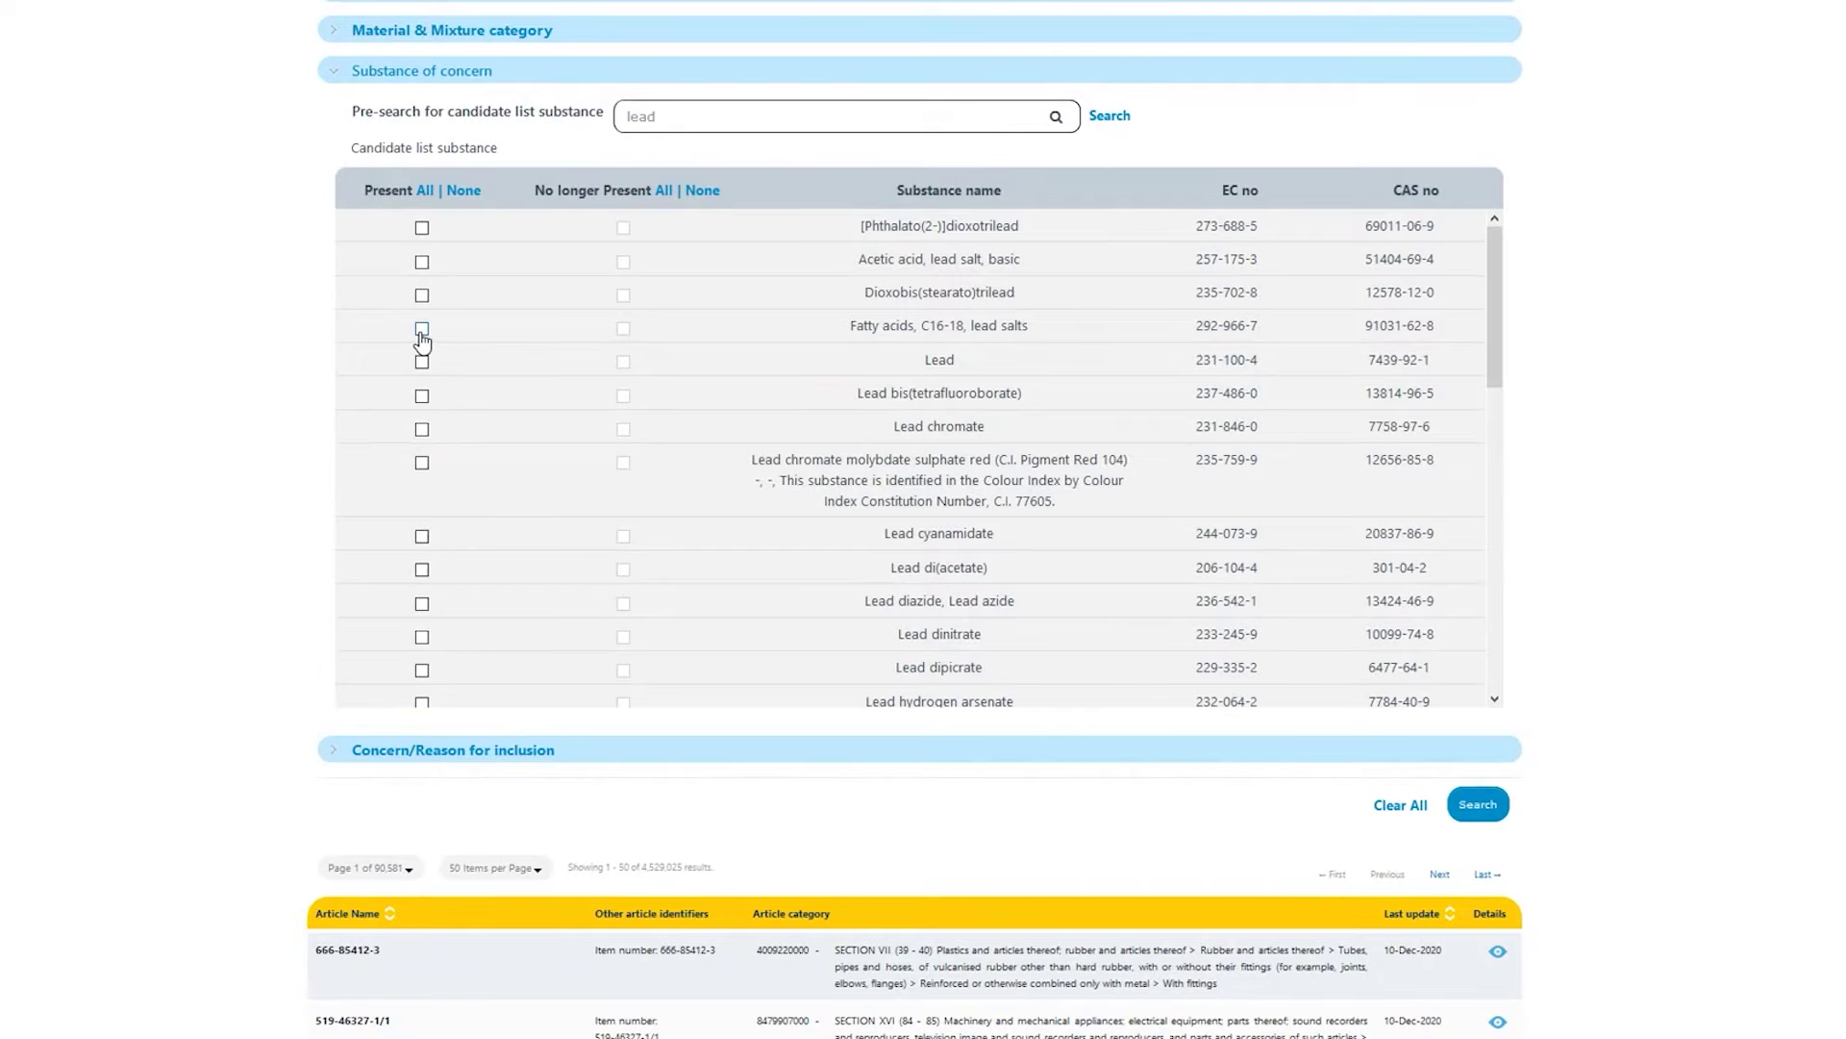
{"action": "left_click", "coordinate": [423, 330]}
- Search for articles containing that lead salt and scroll through the results
{"action": "left_click", "coordinate": [1472, 806]}
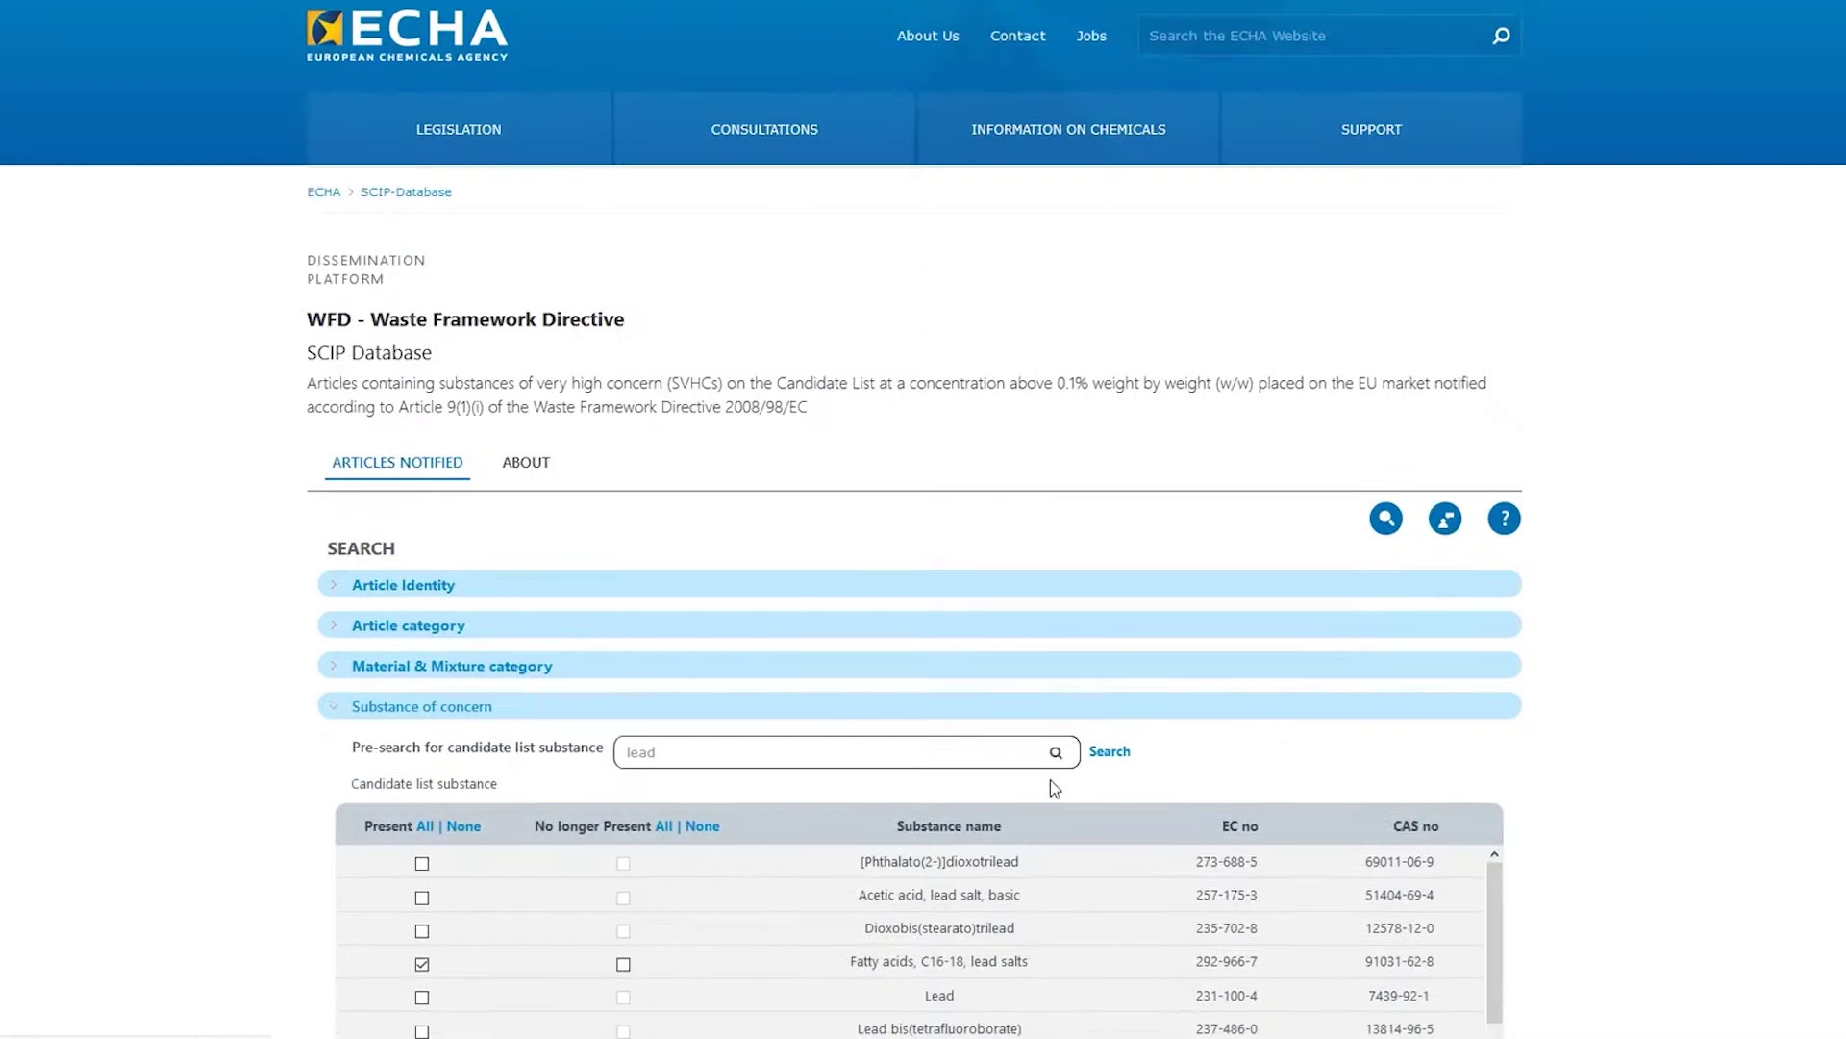
{"action": "scroll", "coordinate": [1048, 781], "scroll_direction": "down", "scroll_amount": 3}
{"action": "scroll", "coordinate": [1261, 700], "scroll_direction": "down", "scroll_amount": 1}
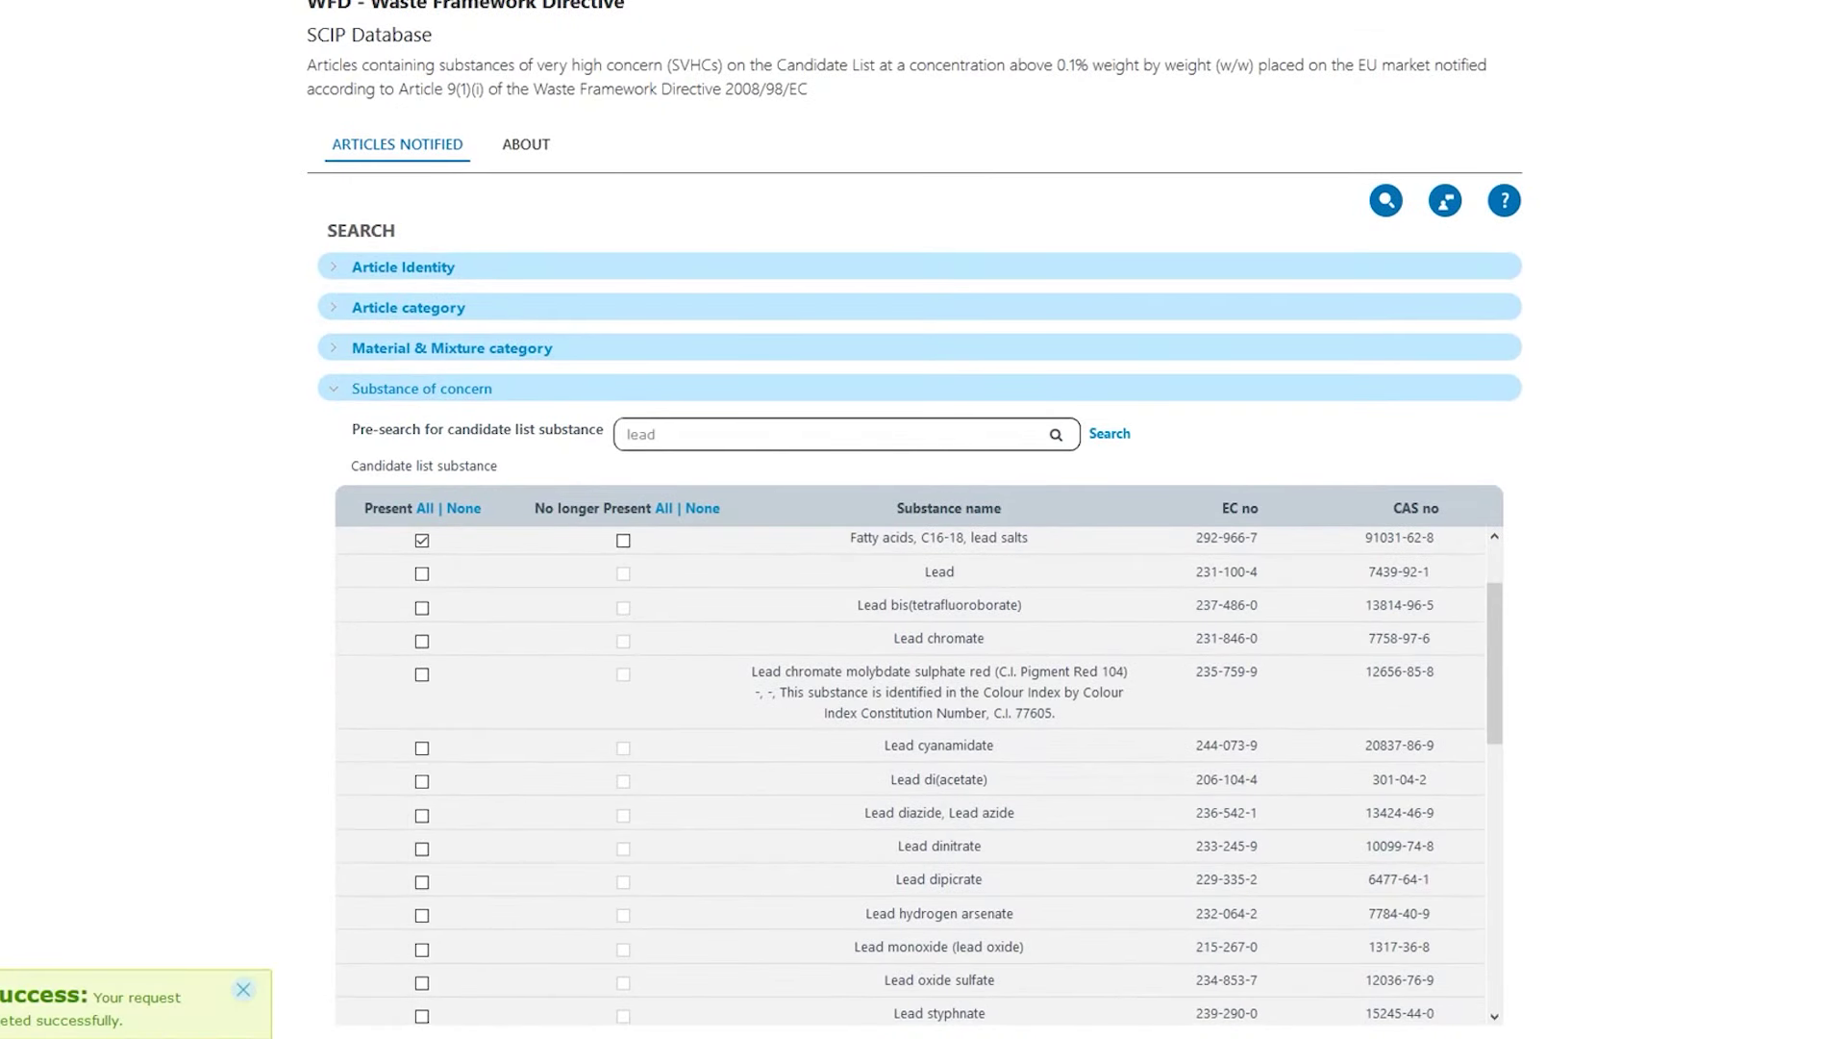
{"action": "scroll", "coordinate": [914, 520], "scroll_direction": "down", "scroll_amount": 7}
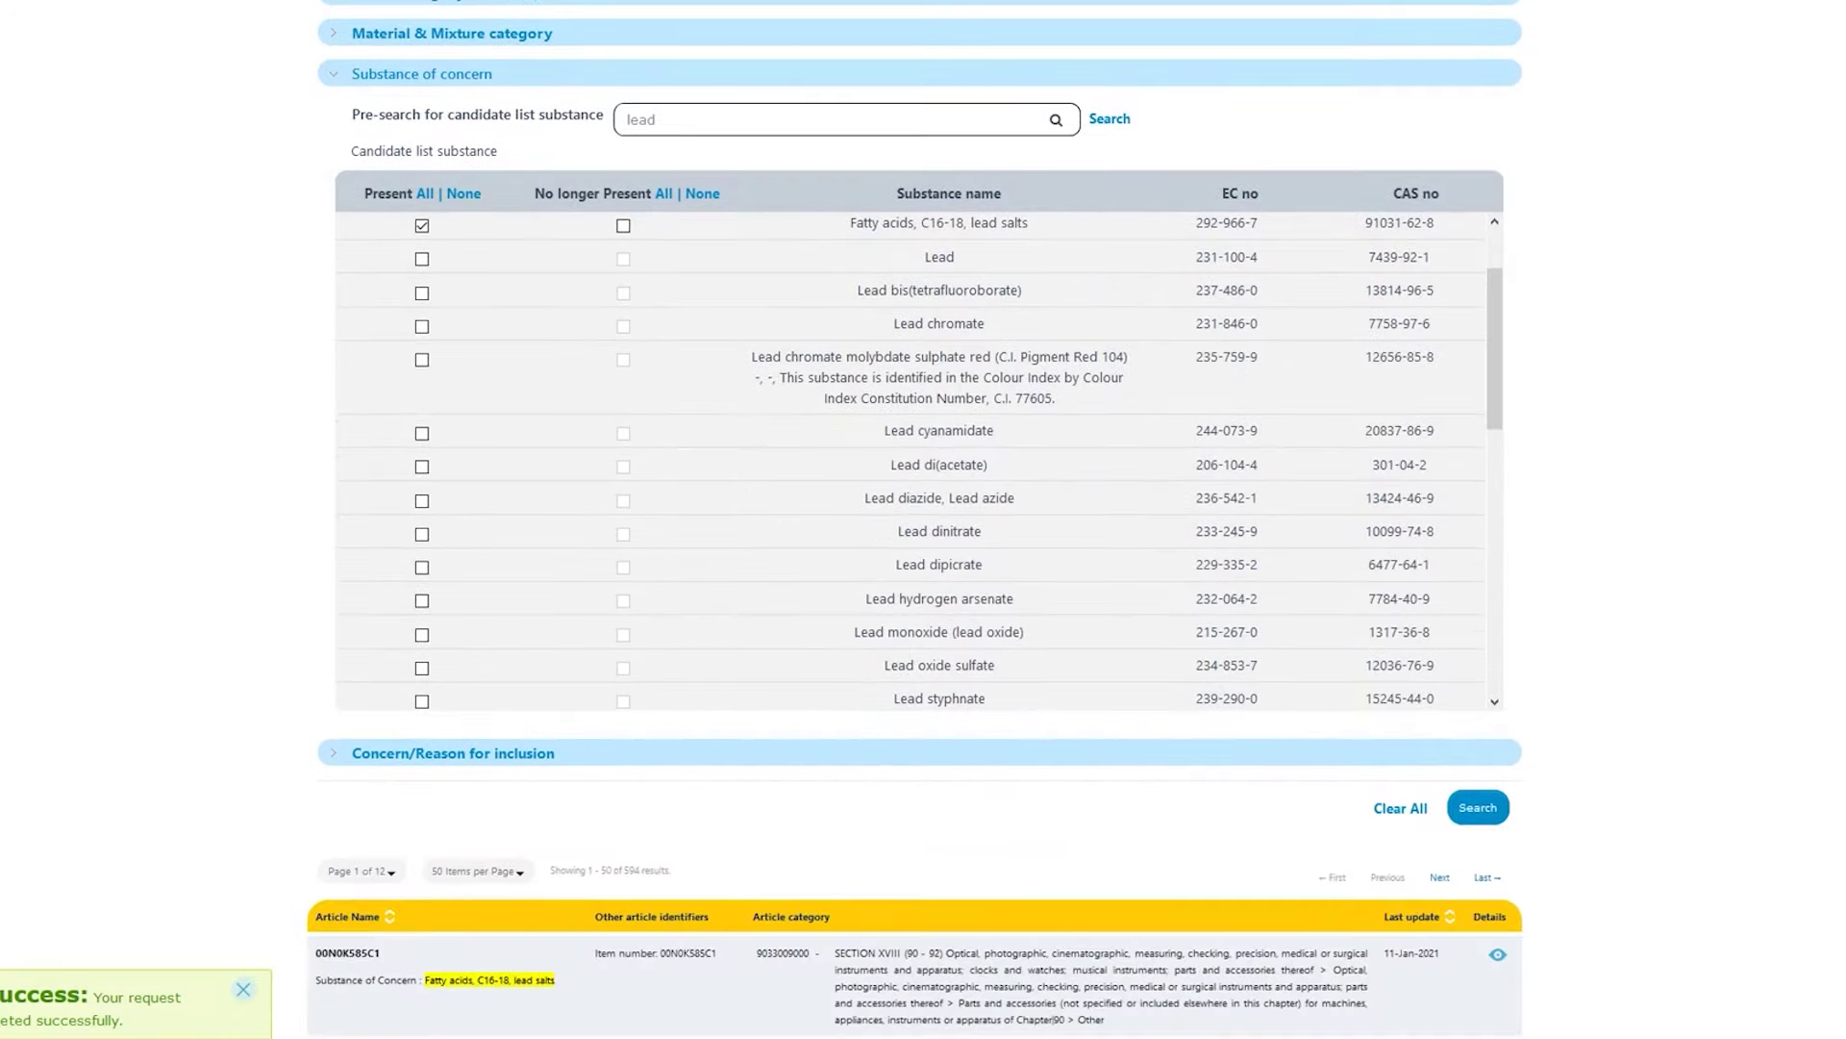
{"action": "scroll", "coordinate": [556, 577], "scroll_direction": "down", "scroll_amount": 1}
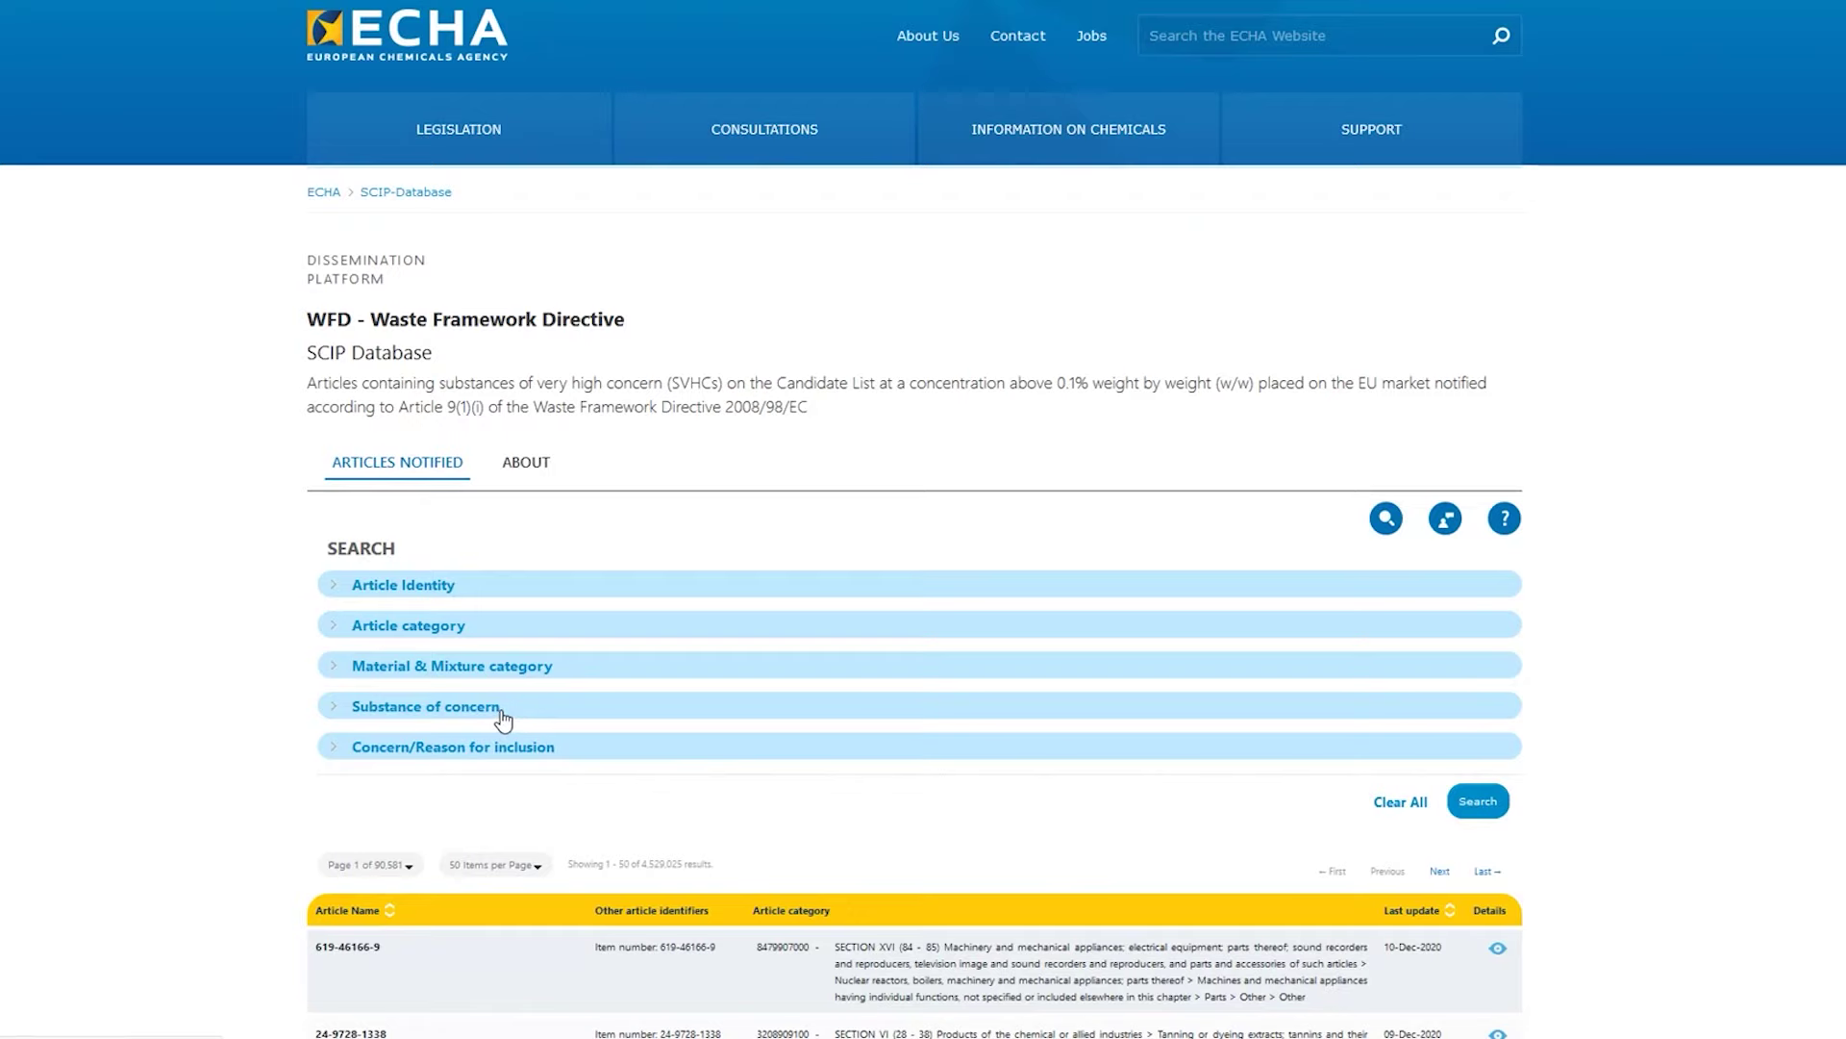
- Filter by the PBT (Article 57d) and Toxic for reproduction (Article 57c) inclusion reasons
{"action": "scroll", "coordinate": [363, 754], "scroll_direction": "down", "scroll_amount": 2}
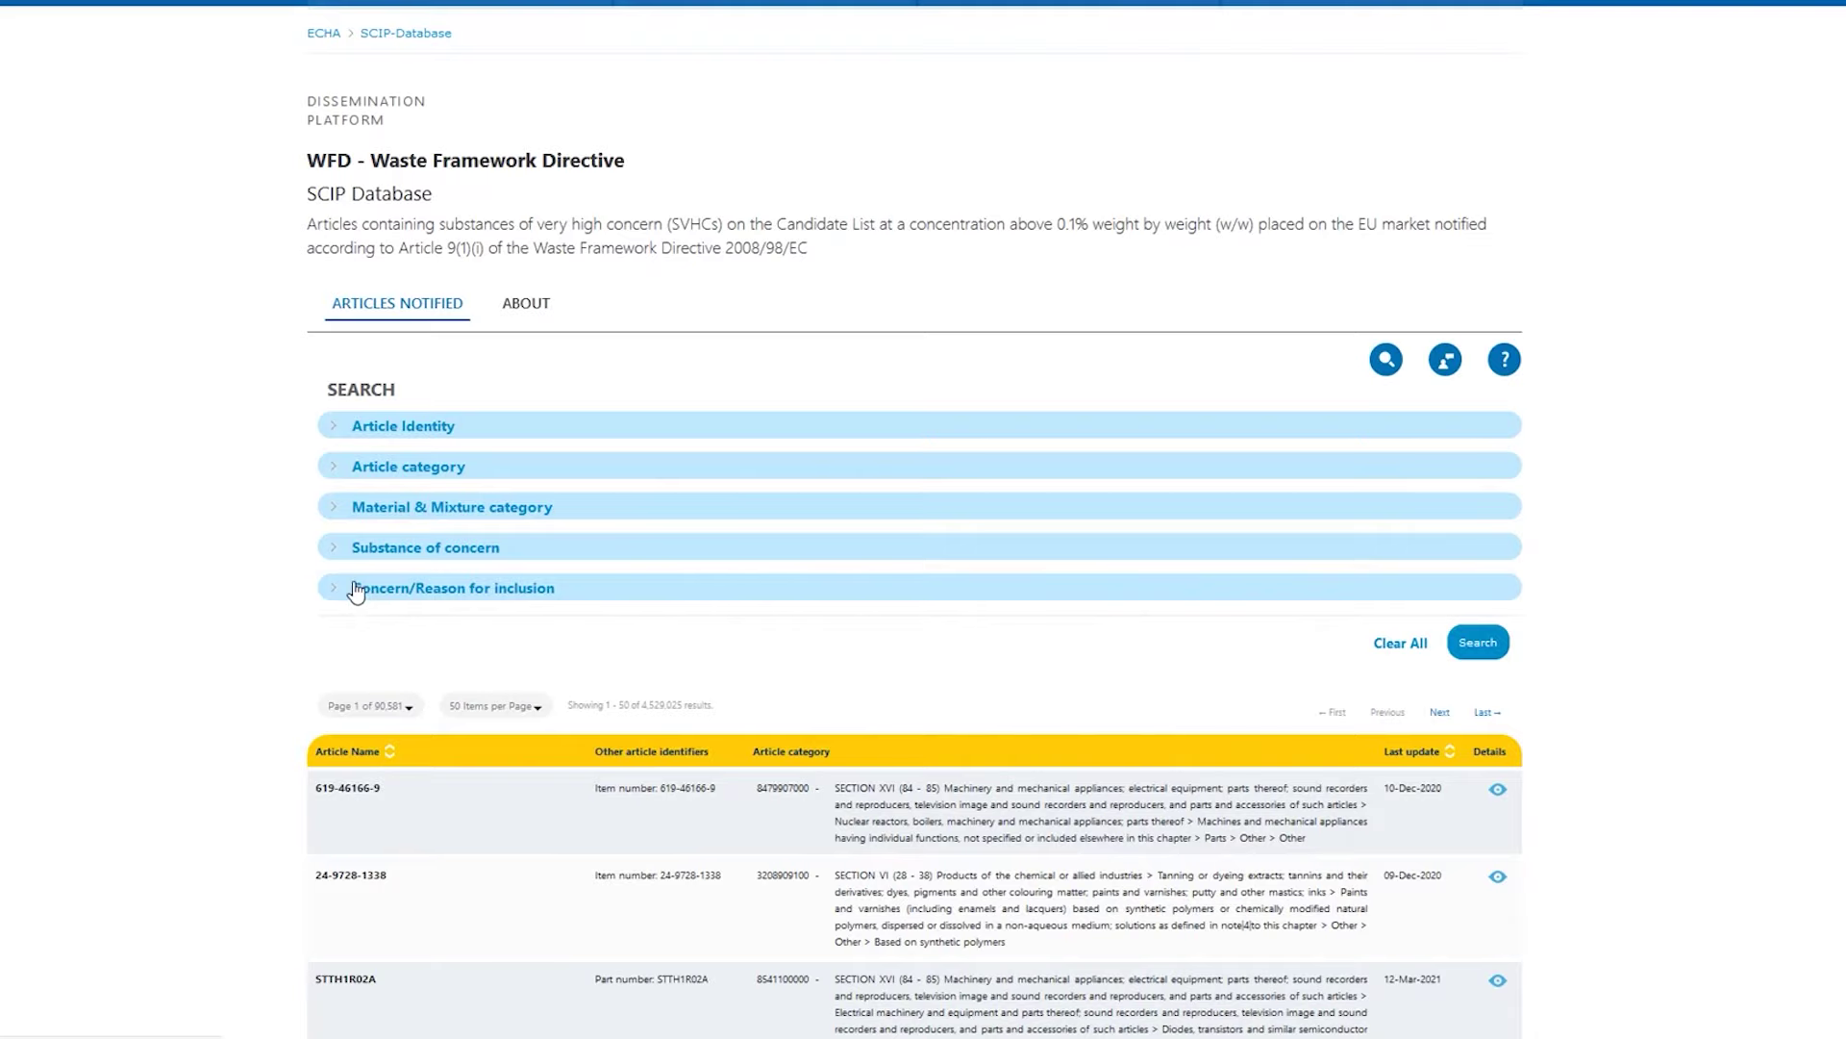
{"action": "left_click", "coordinate": [356, 589]}
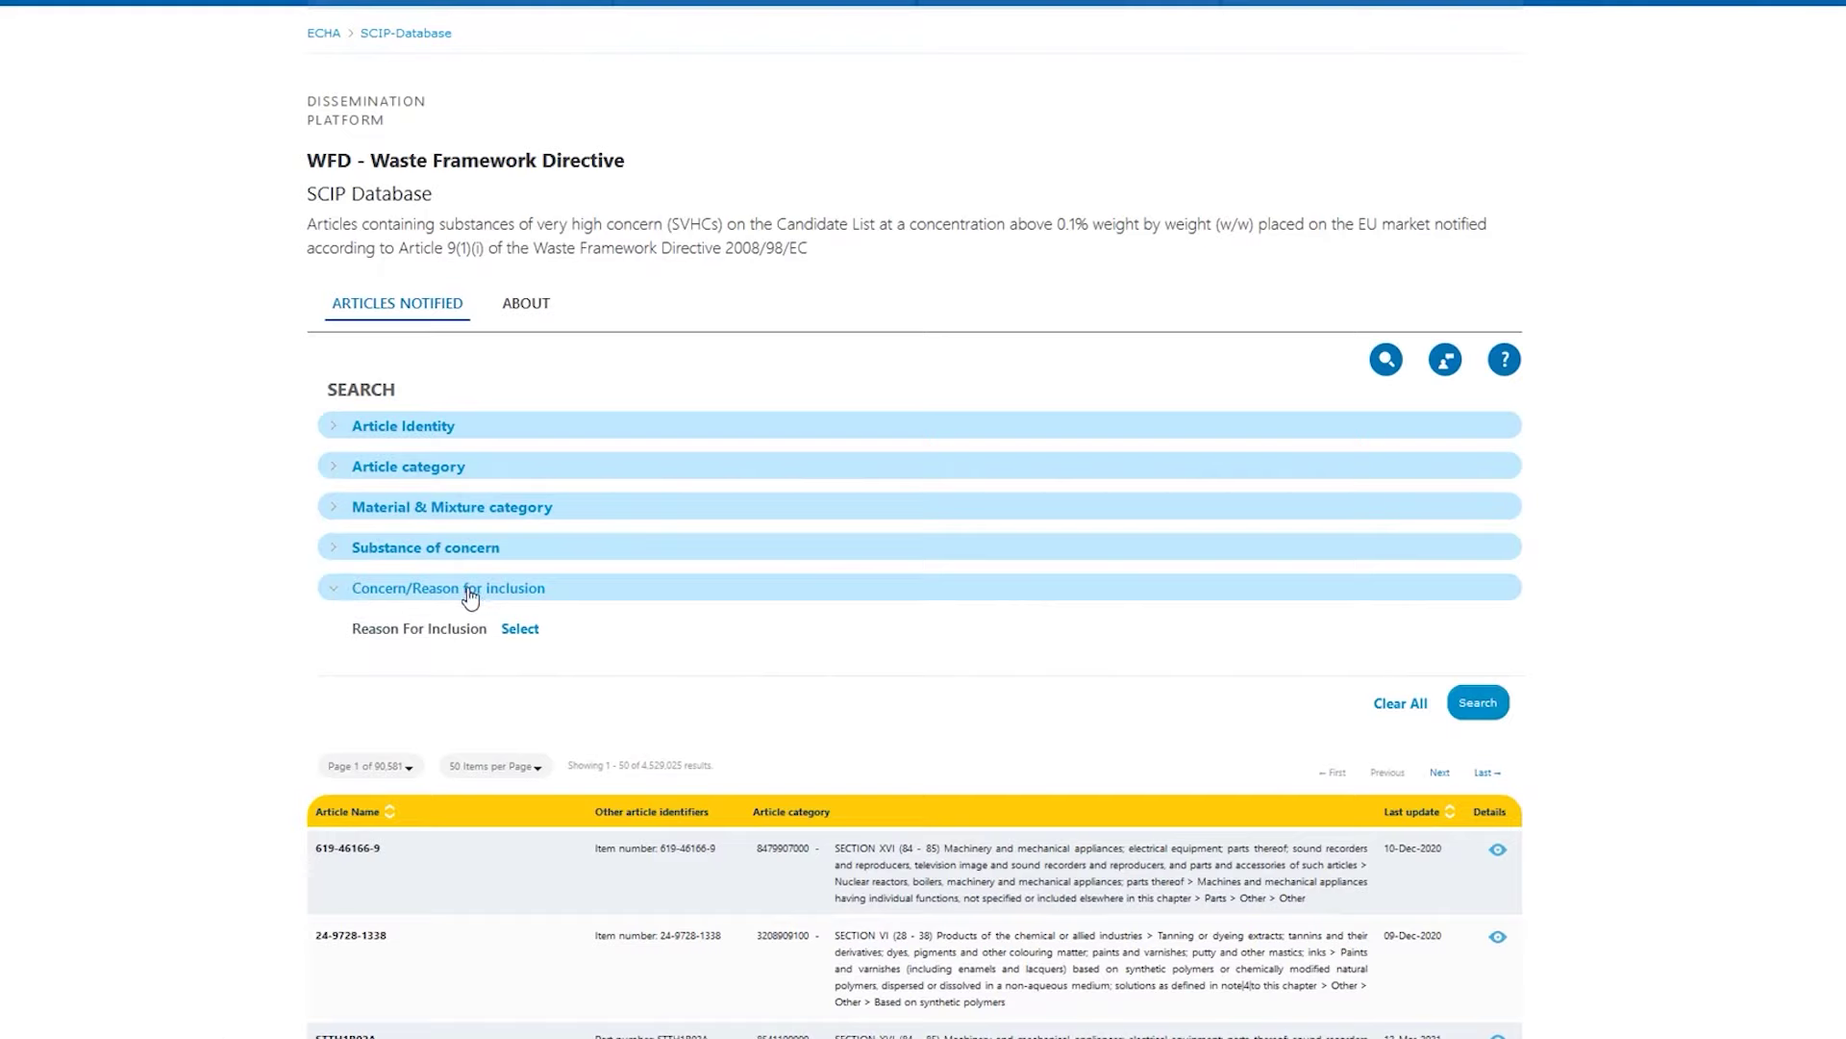
{"action": "left_click", "coordinate": [517, 631]}
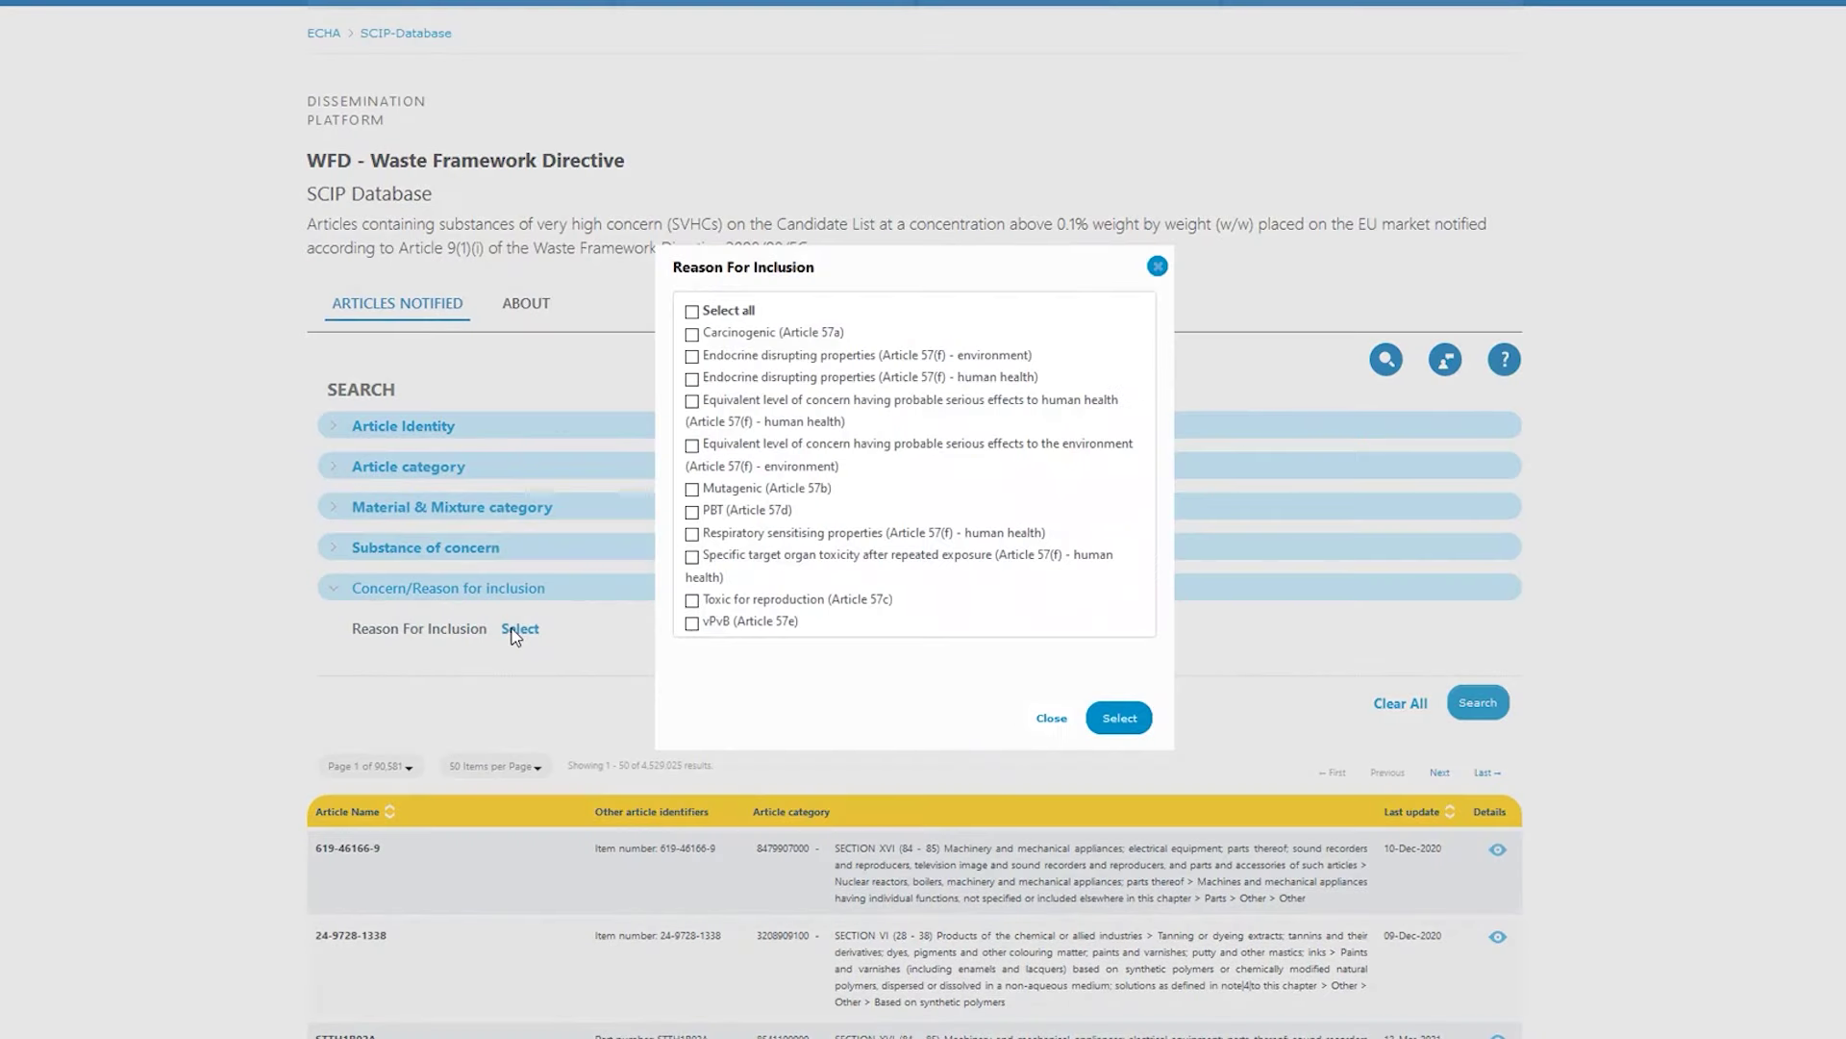
{"action": "left_click", "coordinate": [694, 514]}
{"action": "left_click", "coordinate": [693, 602]}
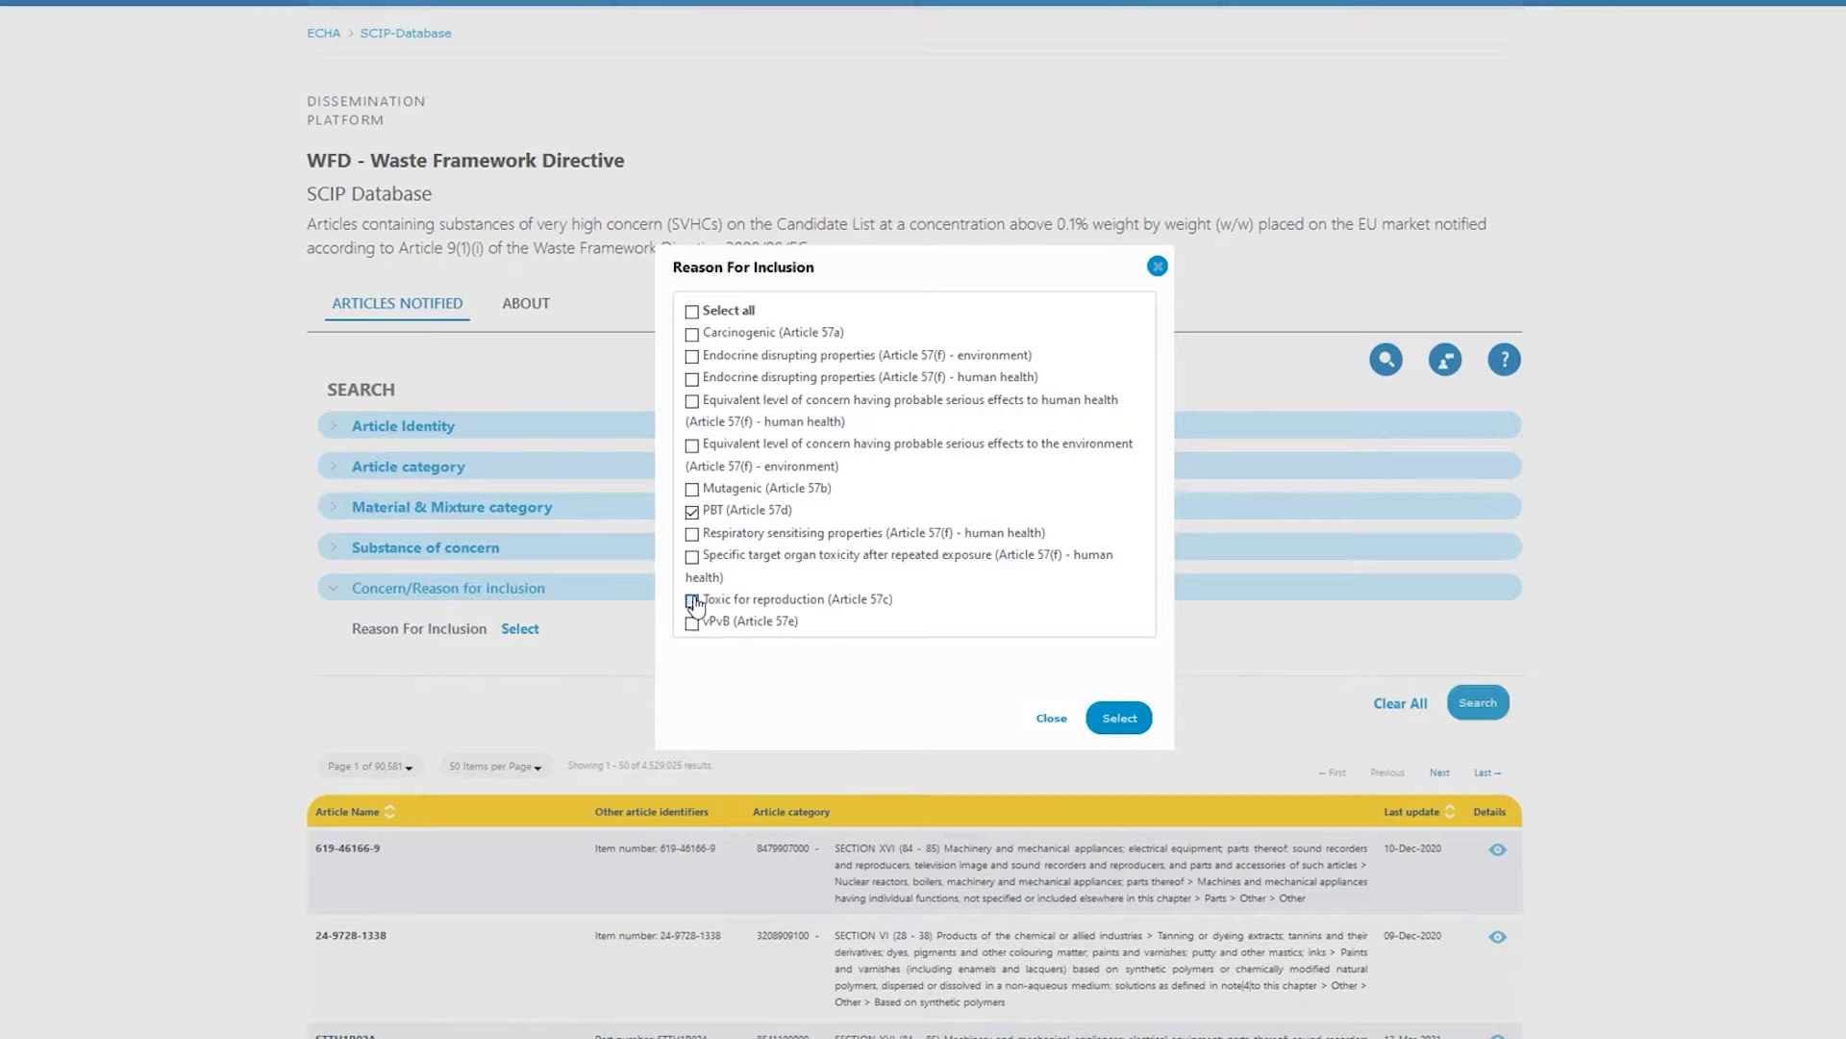
{"action": "left_click", "coordinate": [1120, 720]}
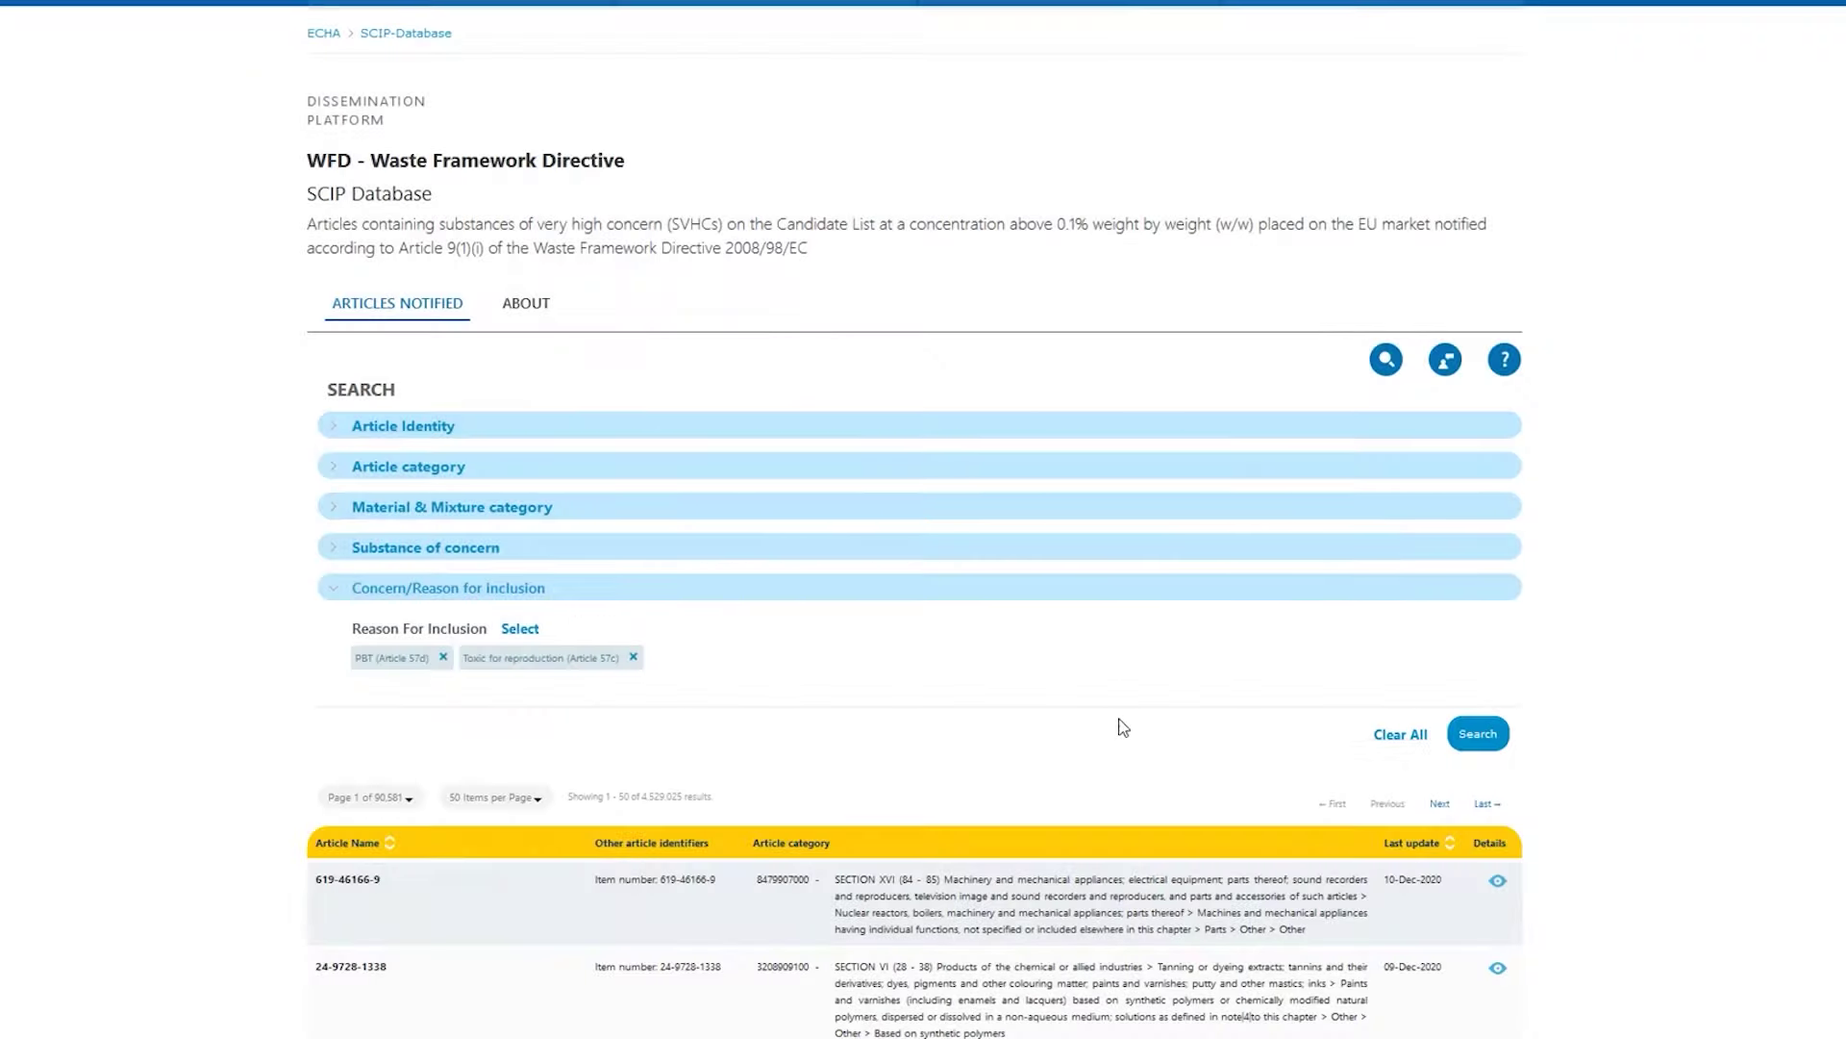
- Run the search with these reasons and expand the Article Identity identifier fields
{"action": "left_click", "coordinate": [1481, 737]}
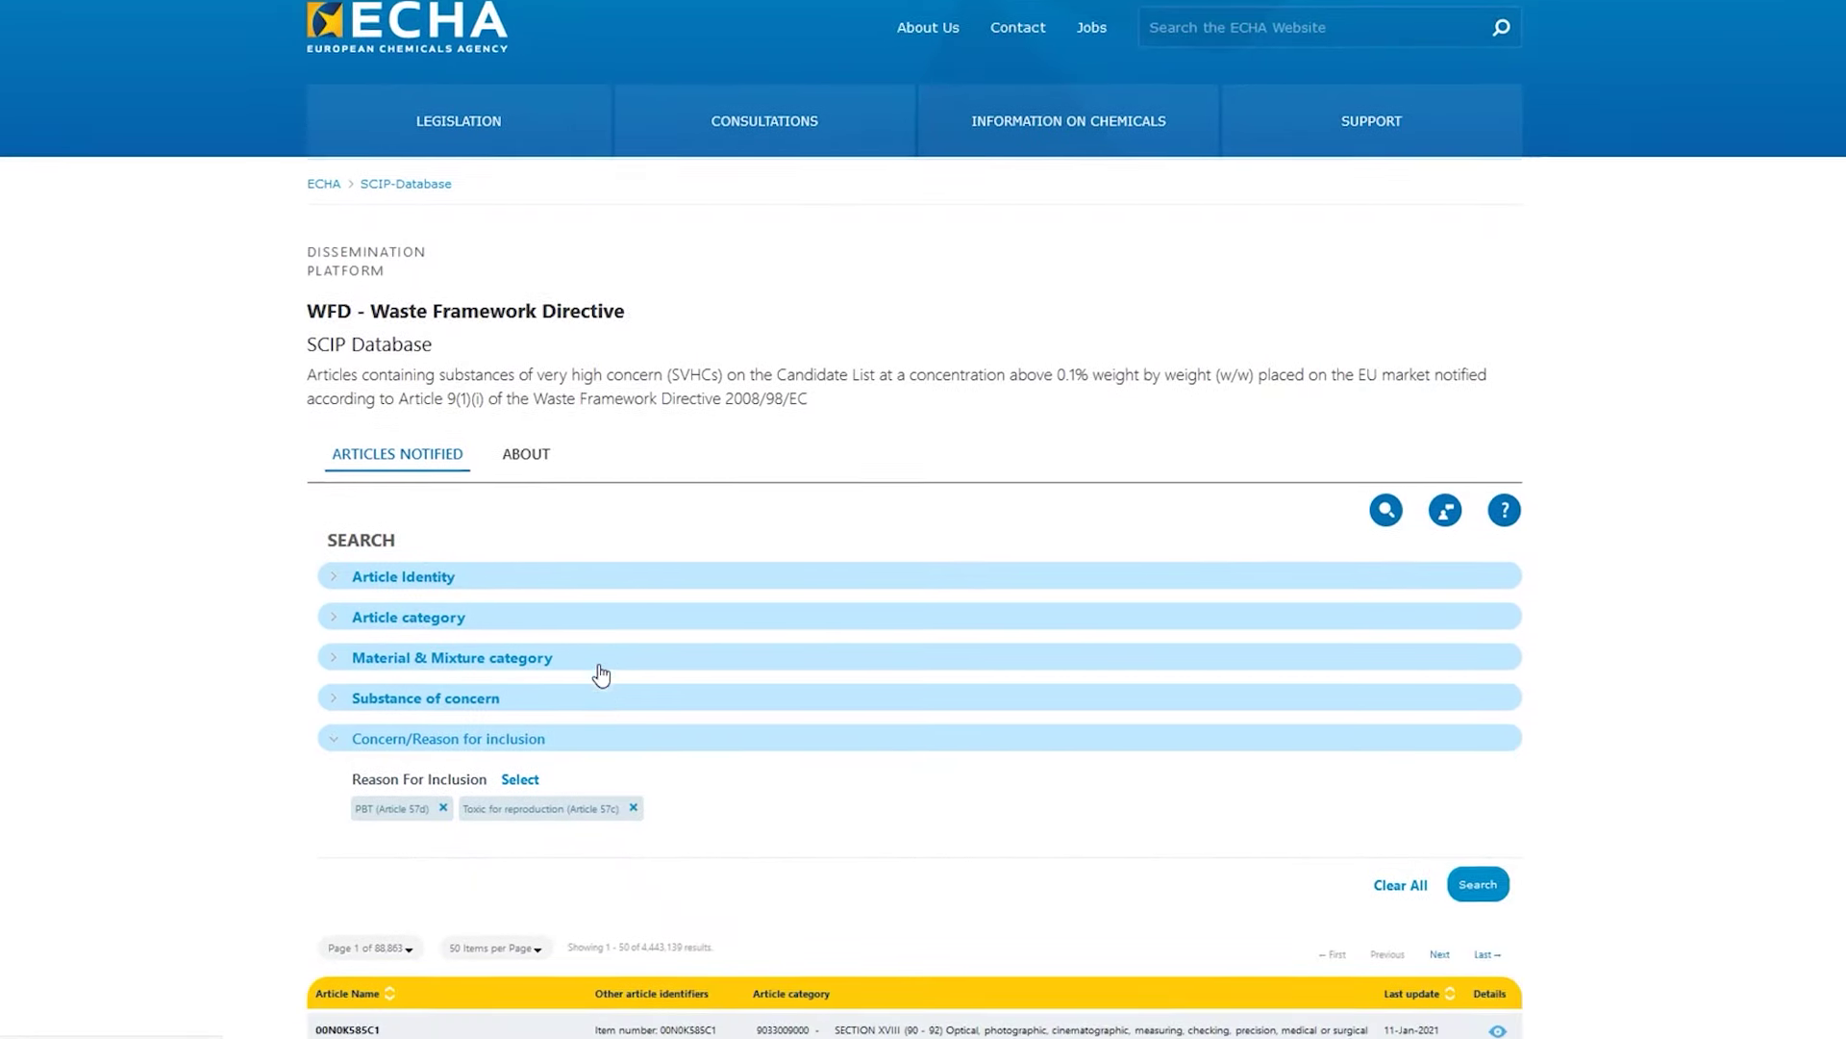
{"action": "scroll", "coordinate": [602, 673], "scroll_direction": "down", "scroll_amount": 2}
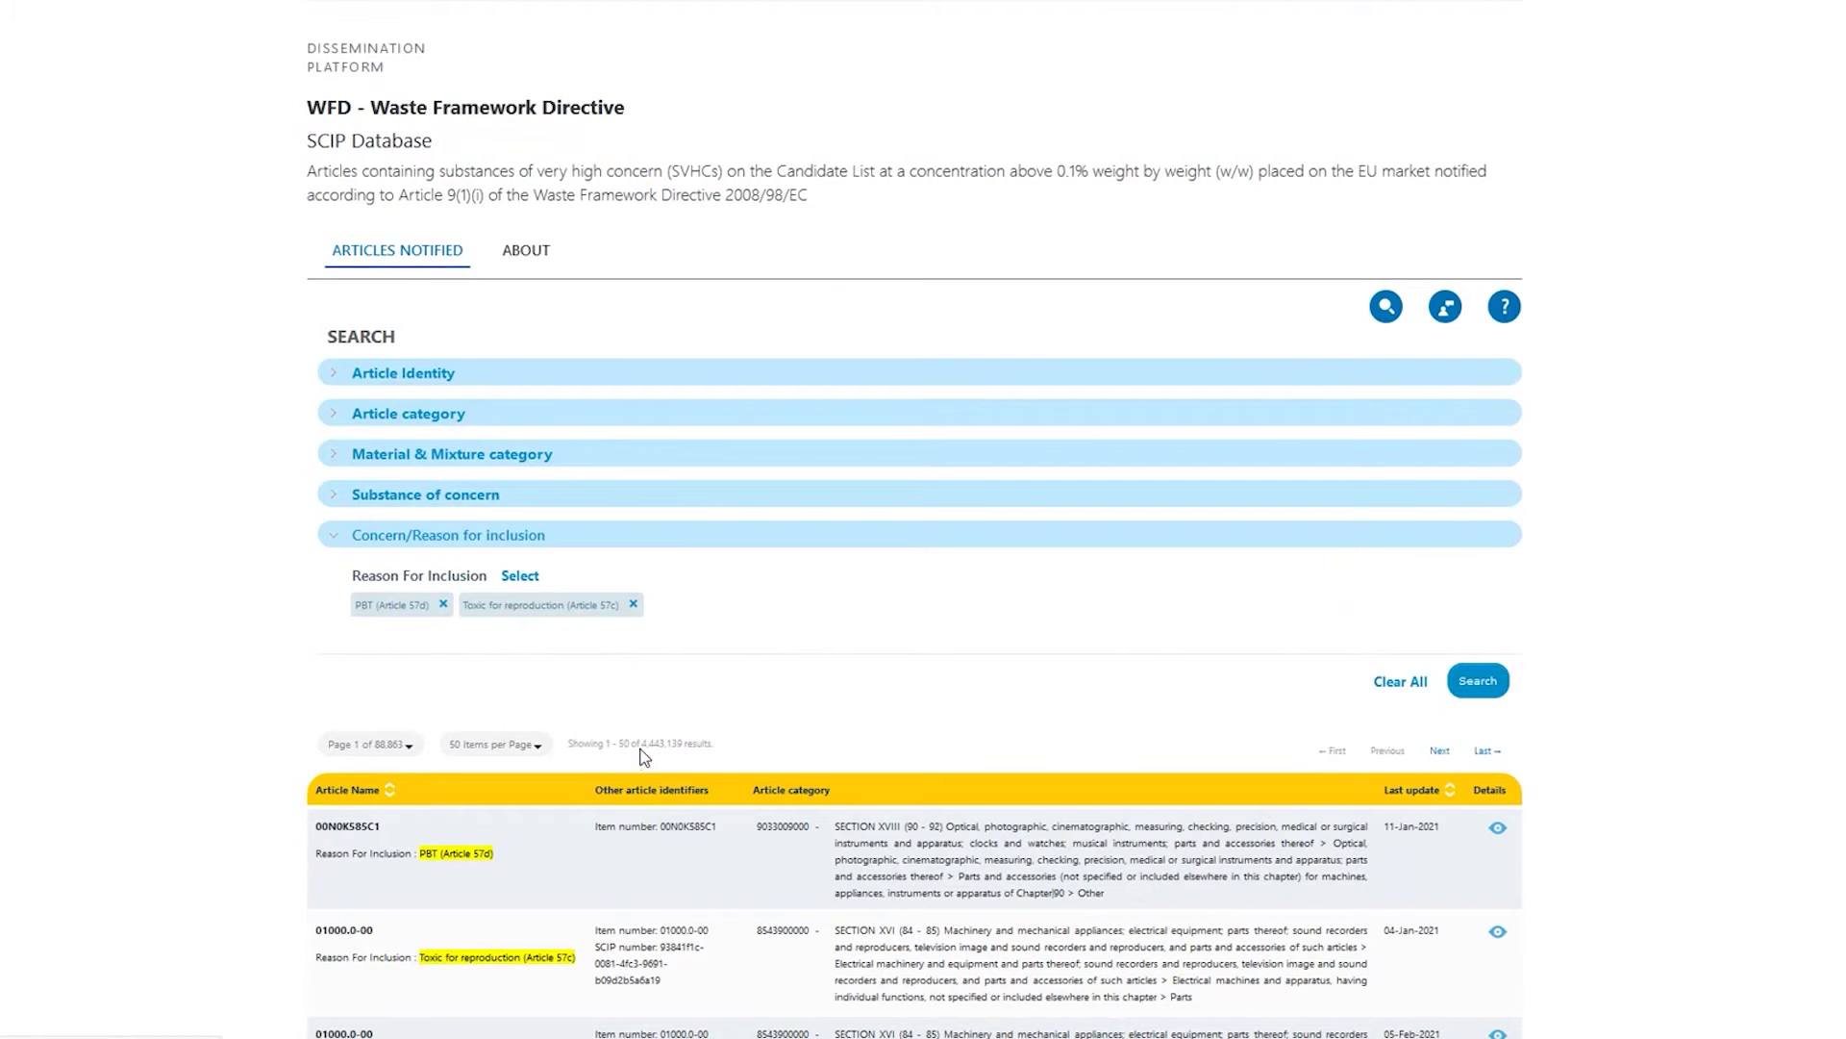
{"action": "left_click", "coordinate": [539, 373]}
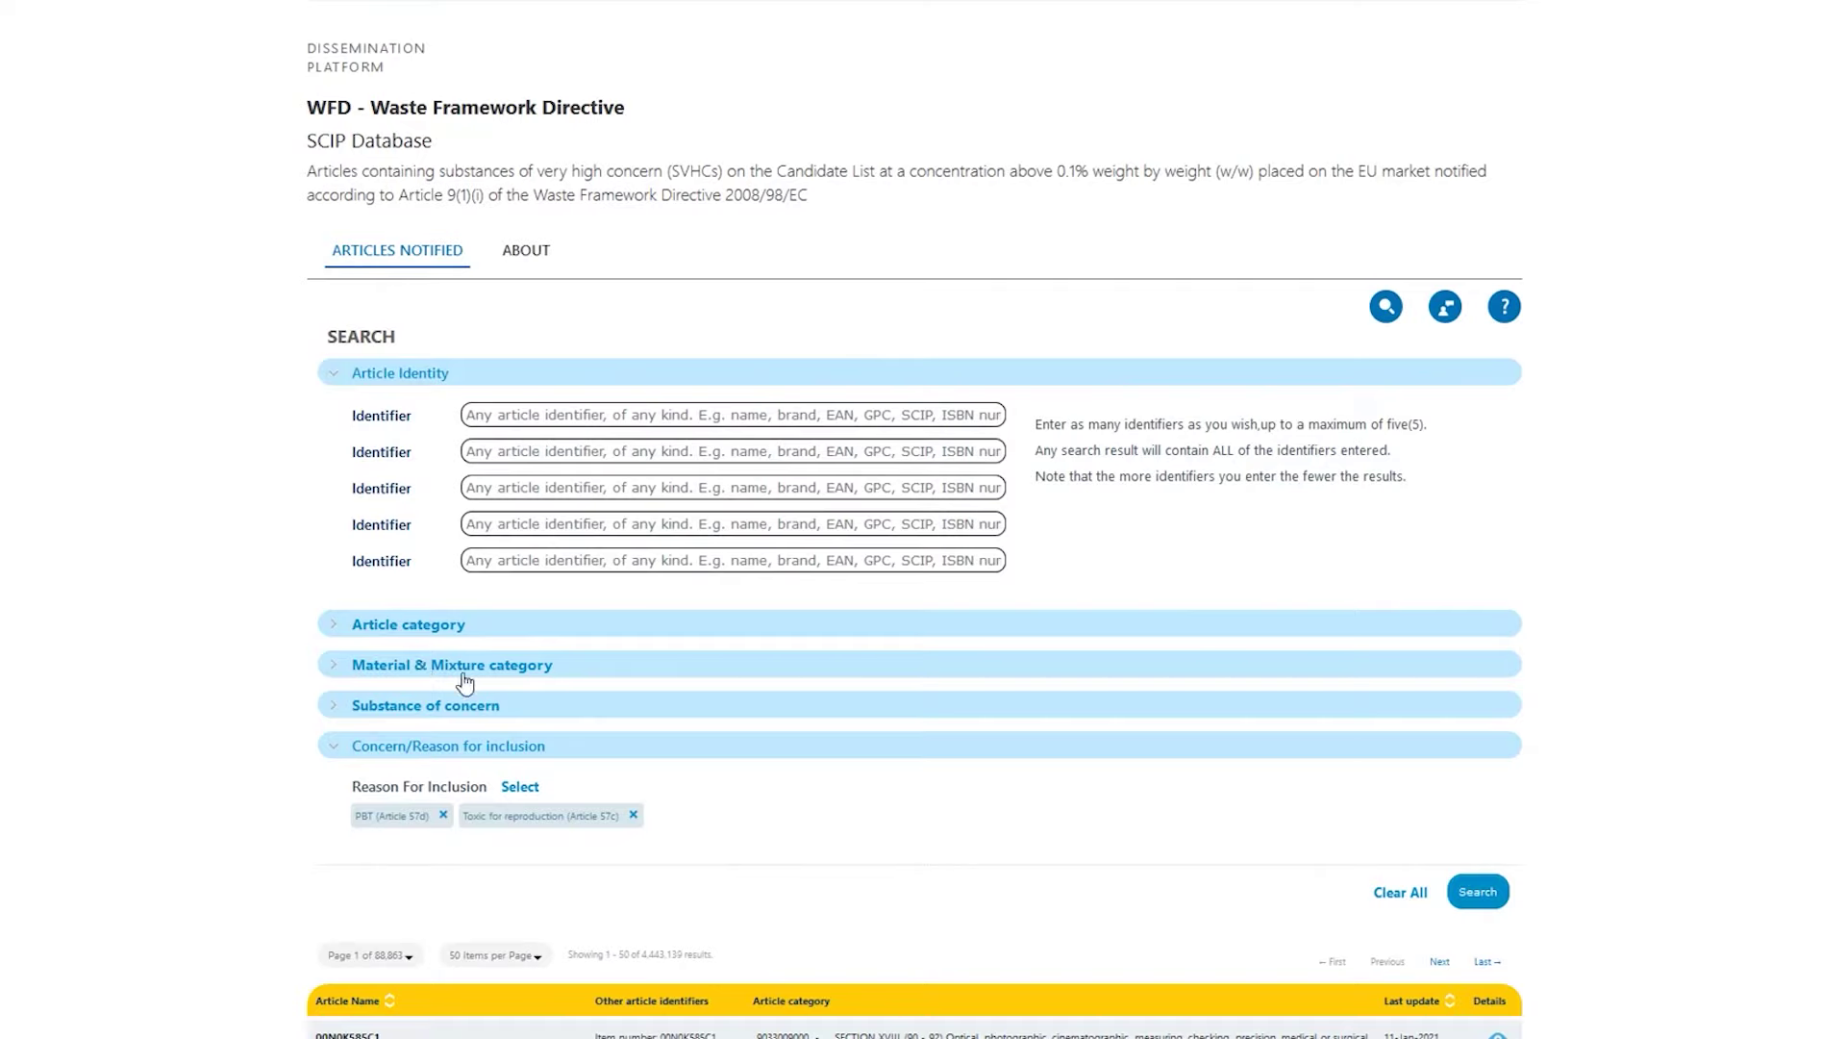
- Expand the material and mixture category filter
{"action": "left_click", "coordinate": [465, 673]}
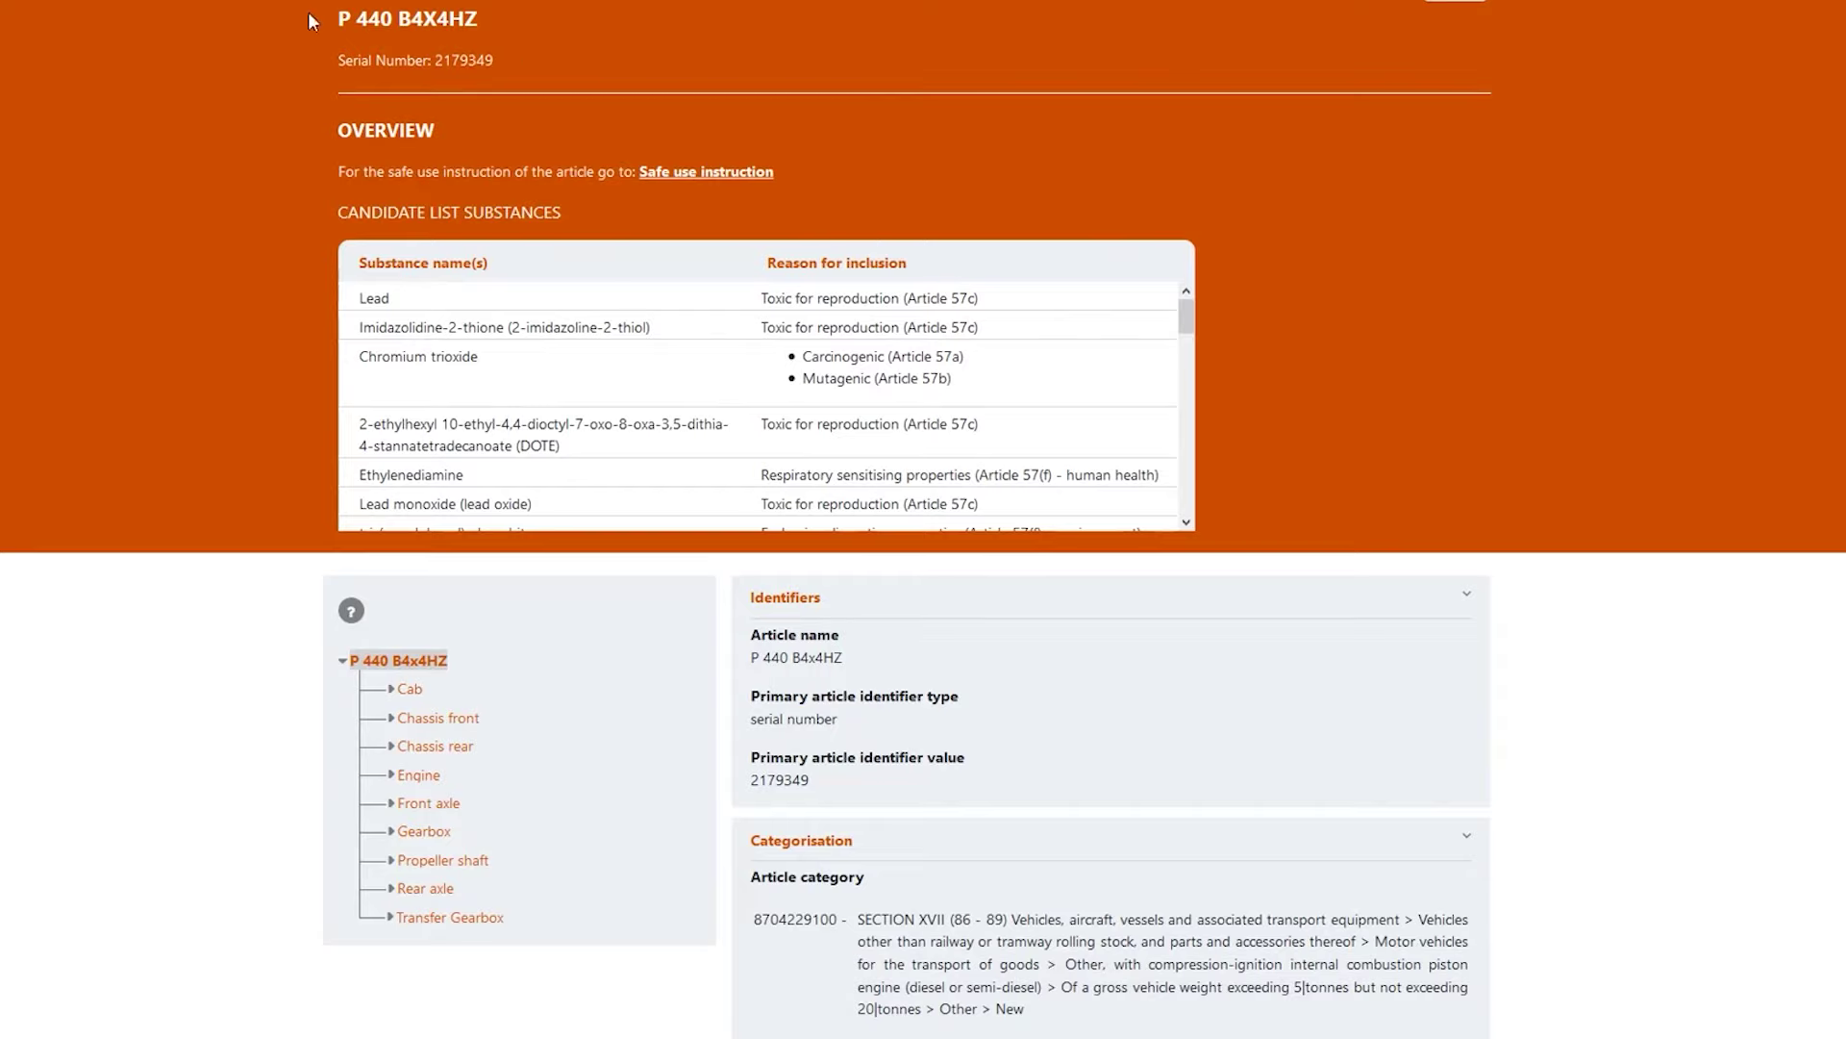
- Inspect the P 440 B4x4HZ title and serial number, then scroll through its Candidate List substances
{"action": "left_click_drag", "start_coordinate": [346, 12], "coordinate": [564, 8]}
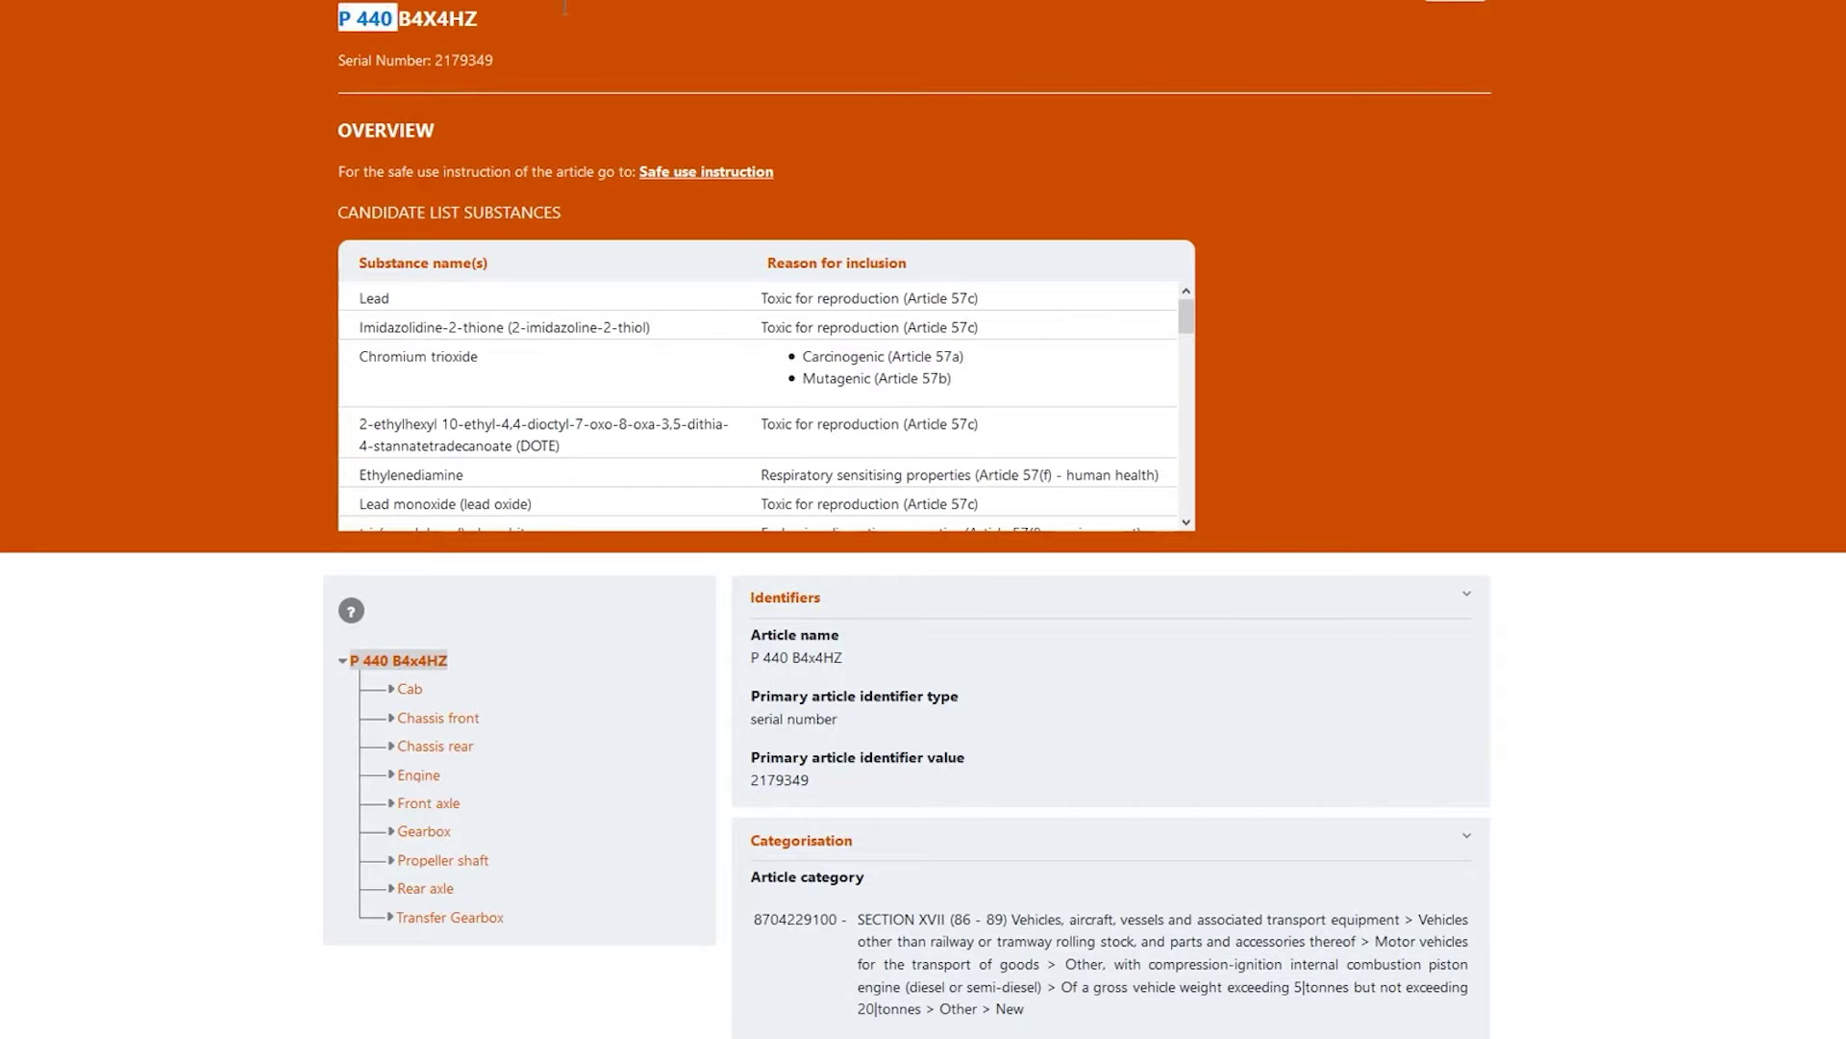
{"action": "left_click", "coordinate": [335, 66]}
{"action": "triple_click", "coordinate": [485, 60]}
{"action": "left_click", "coordinate": [489, 59]}
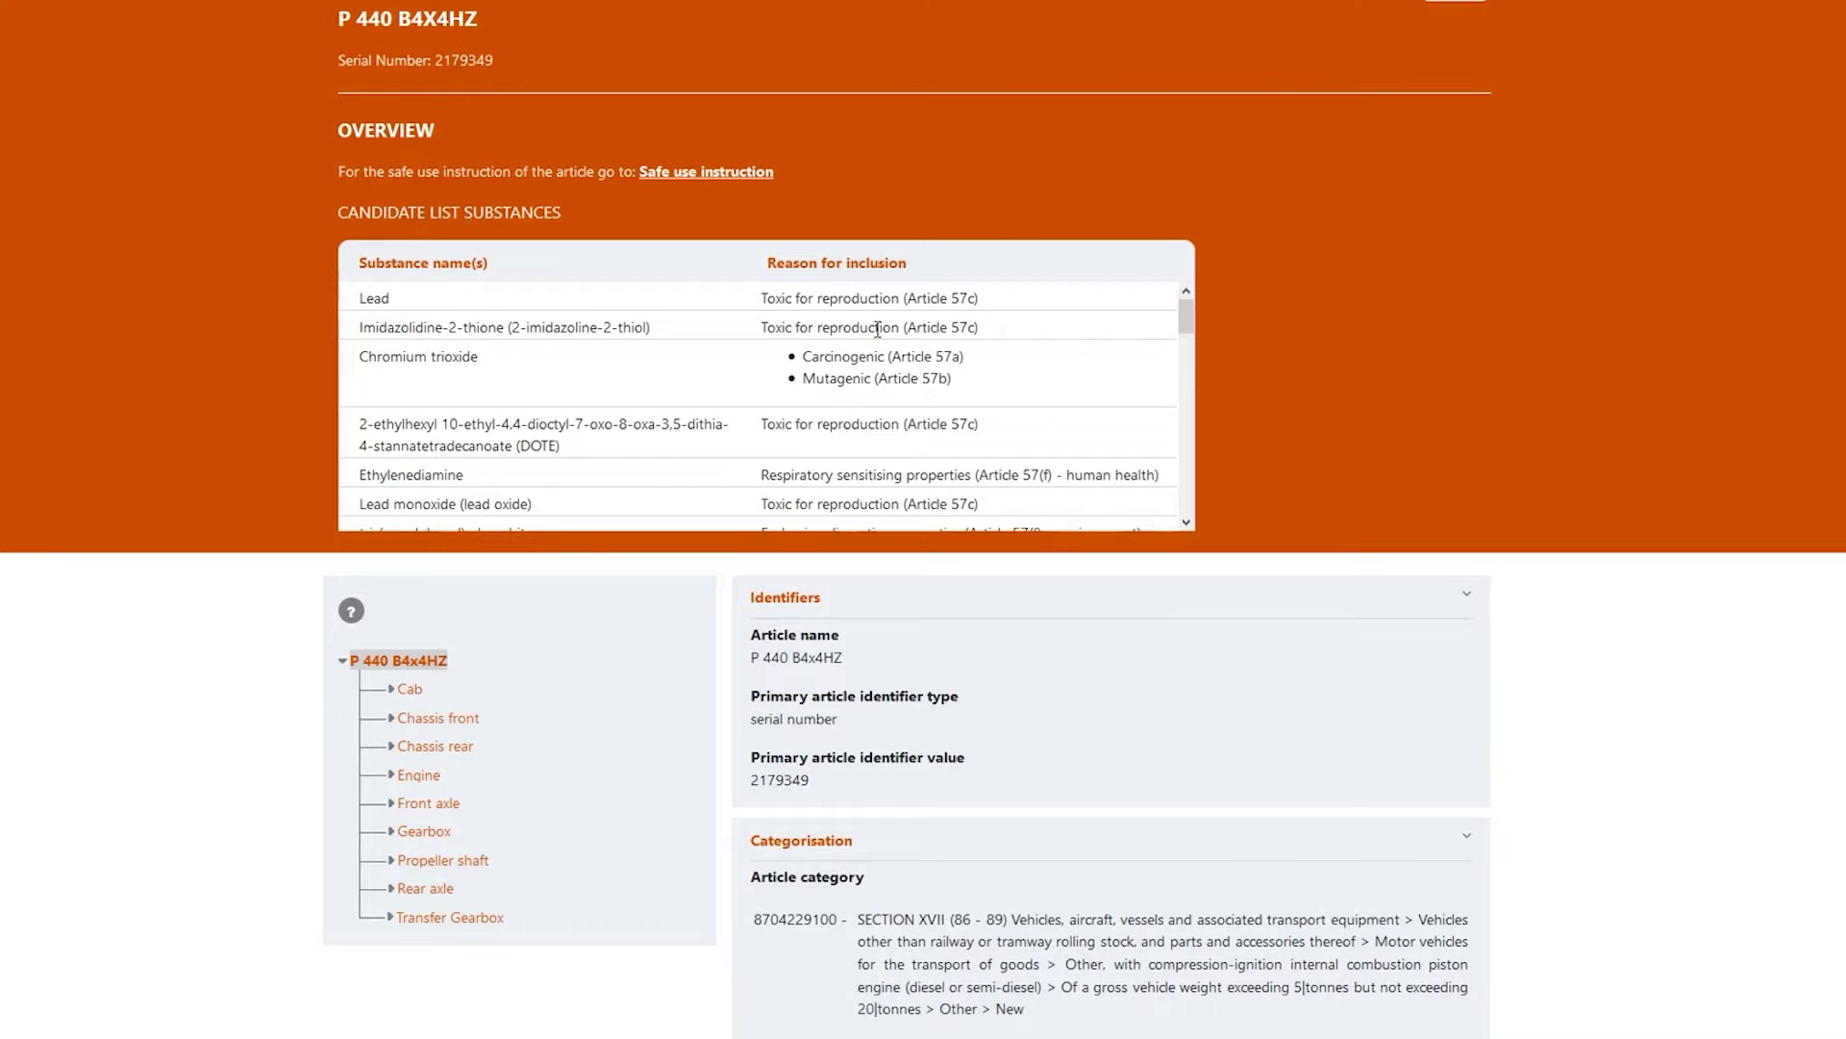
{"action": "scroll", "coordinate": [478, 335], "scroll_direction": "down", "scroll_amount": 6}
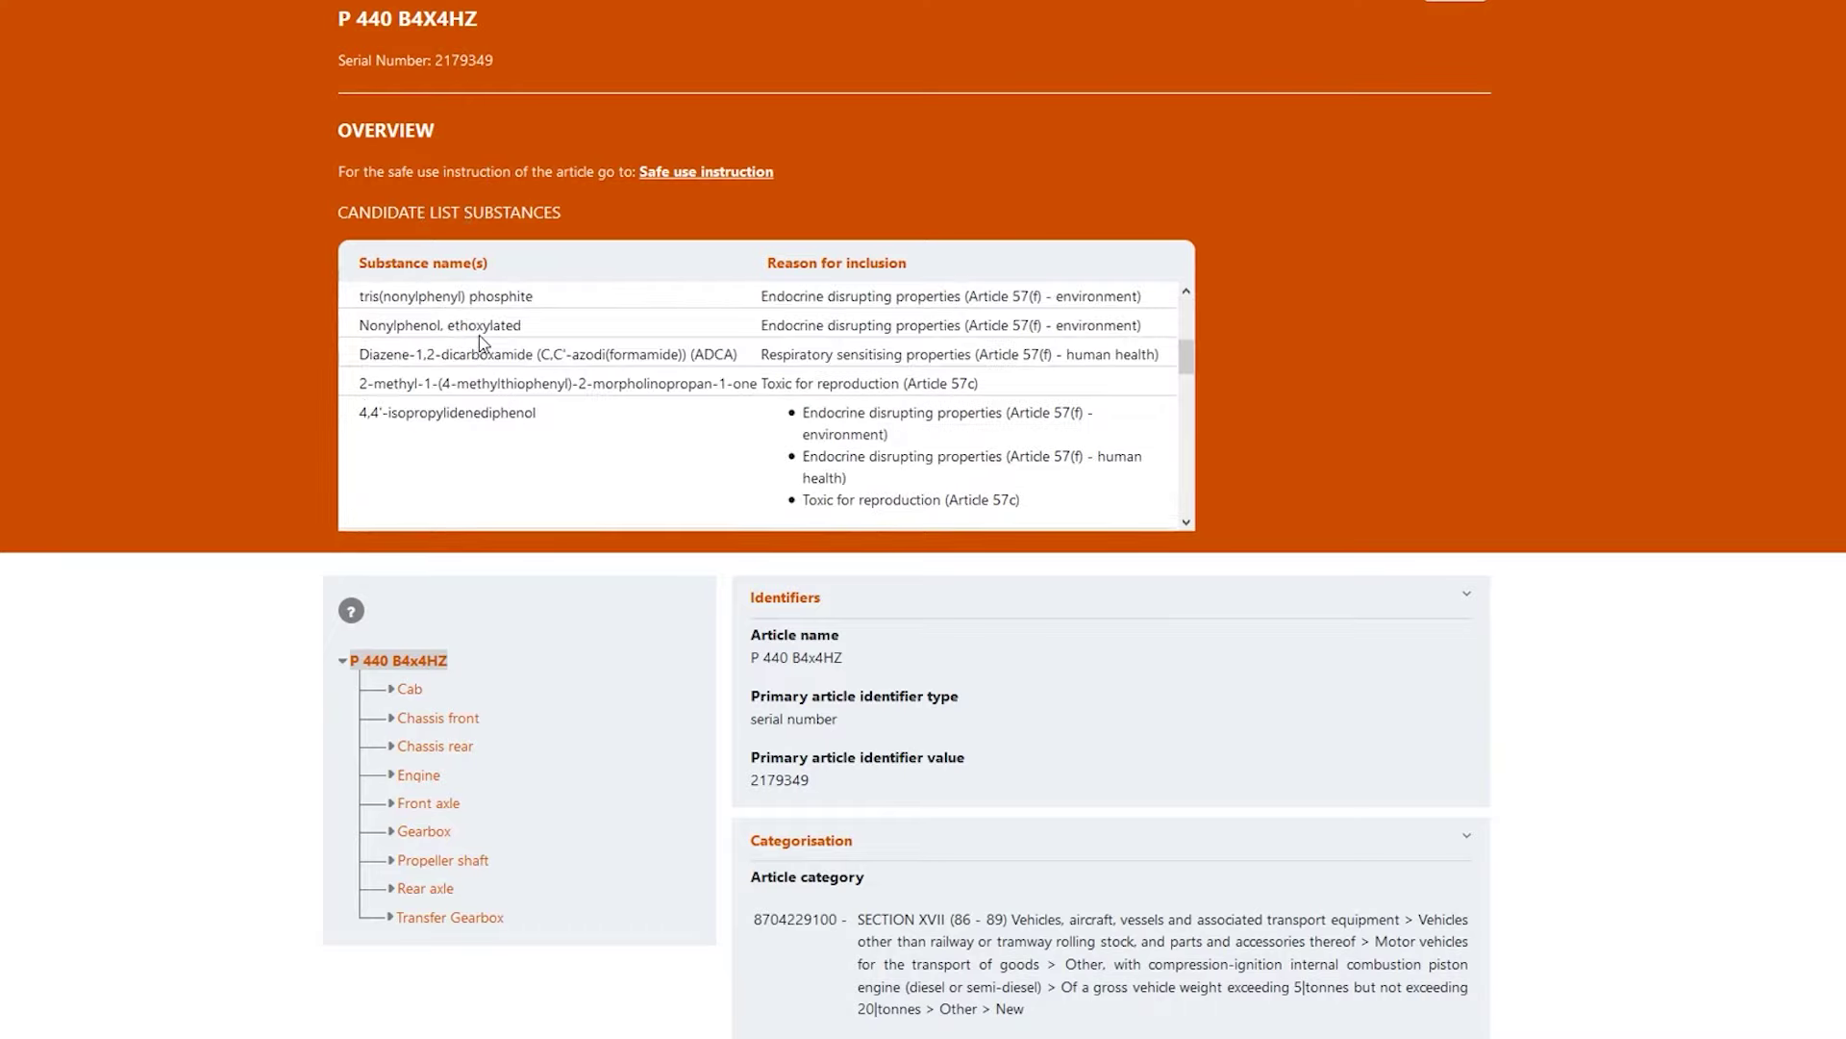
{"action": "scroll", "coordinate": [484, 344], "scroll_direction": "down", "scroll_amount": 5}
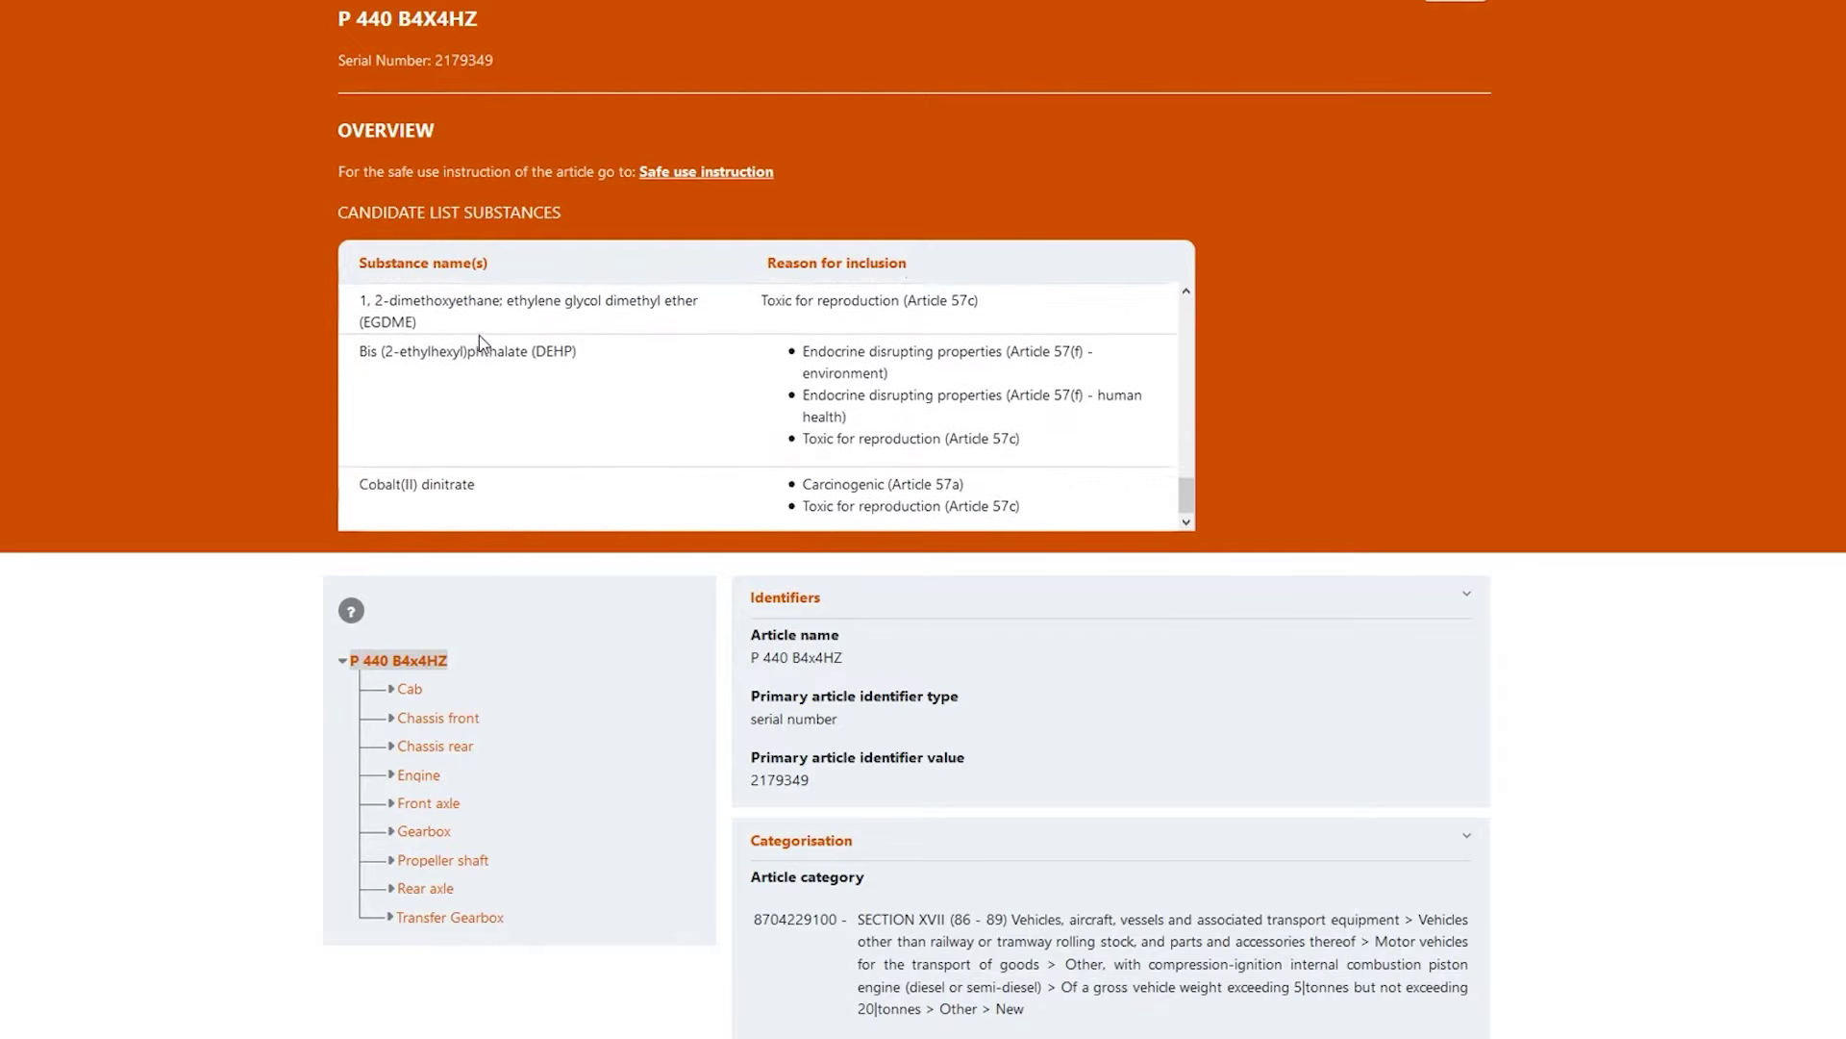
{"action": "scroll", "coordinate": [1190, 330], "scroll_direction": "down", "scroll_amount": 3}
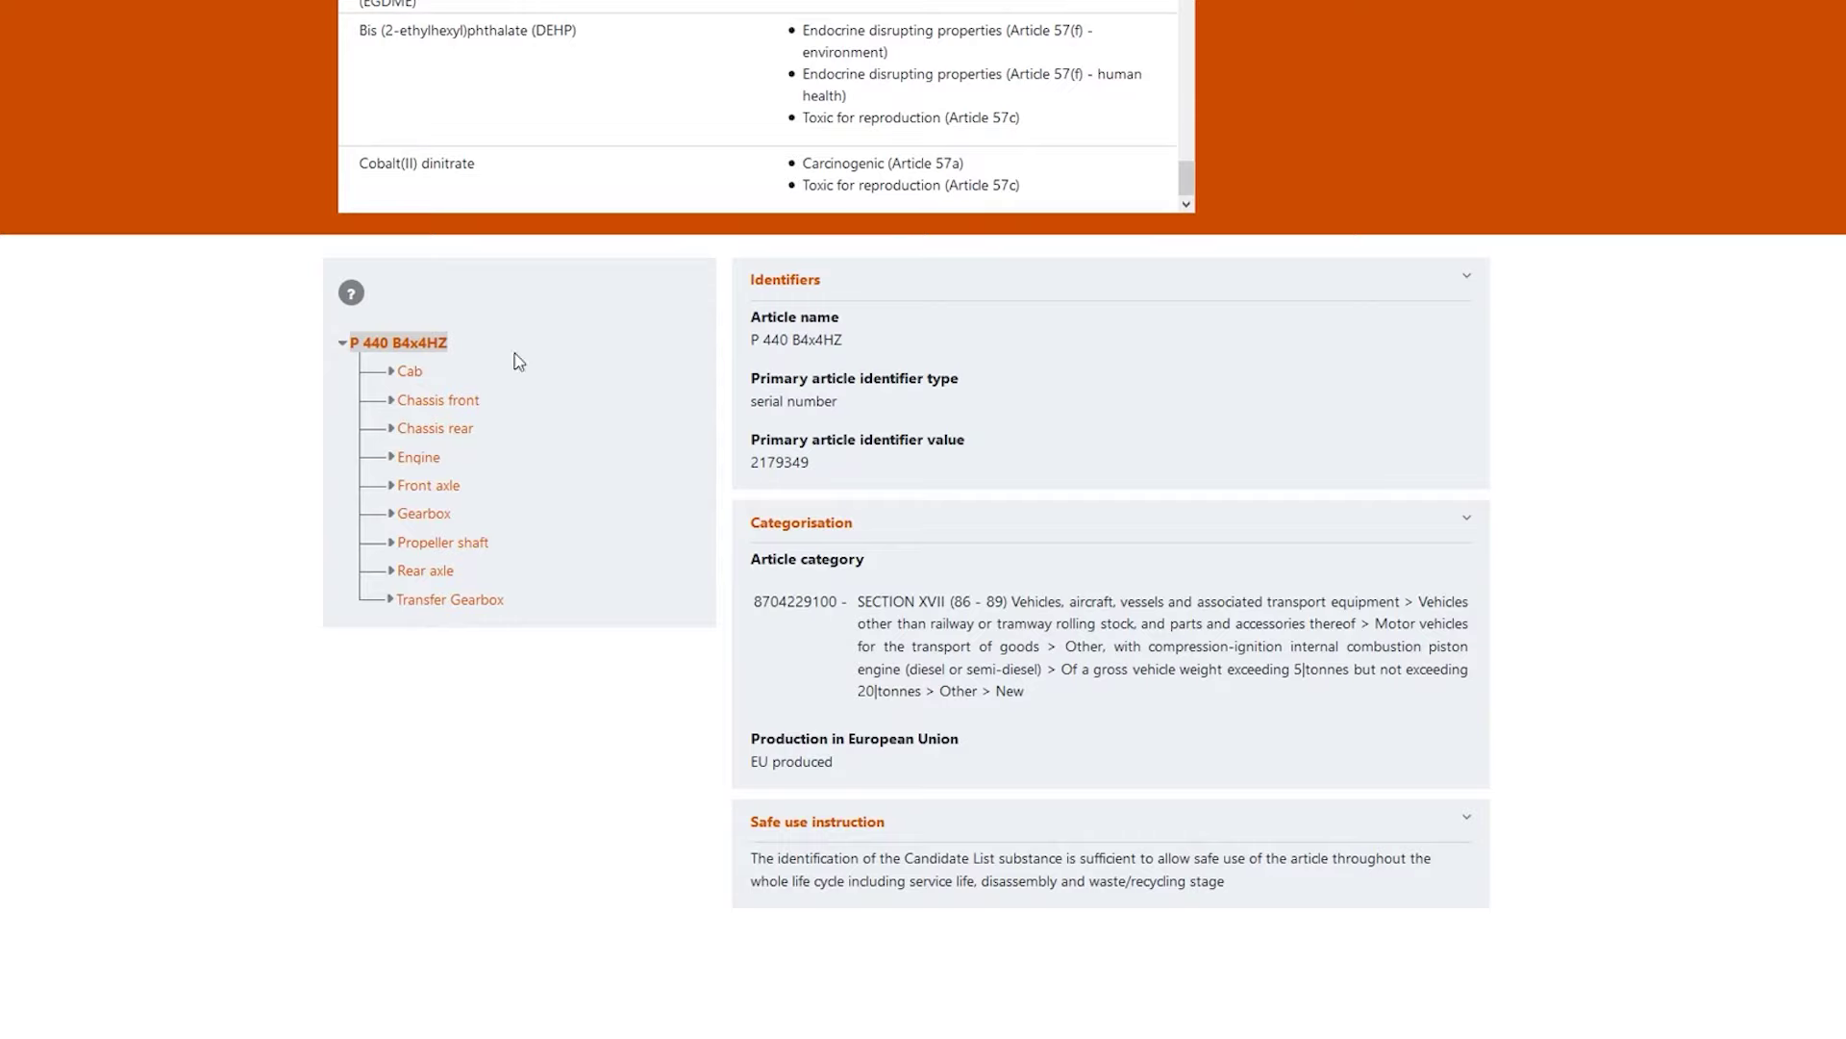
- Expand Cab, Cab electrics, Cable harness and roof shelf down to Lead, then show Cab electrics details
{"action": "left_click", "coordinate": [411, 378]}
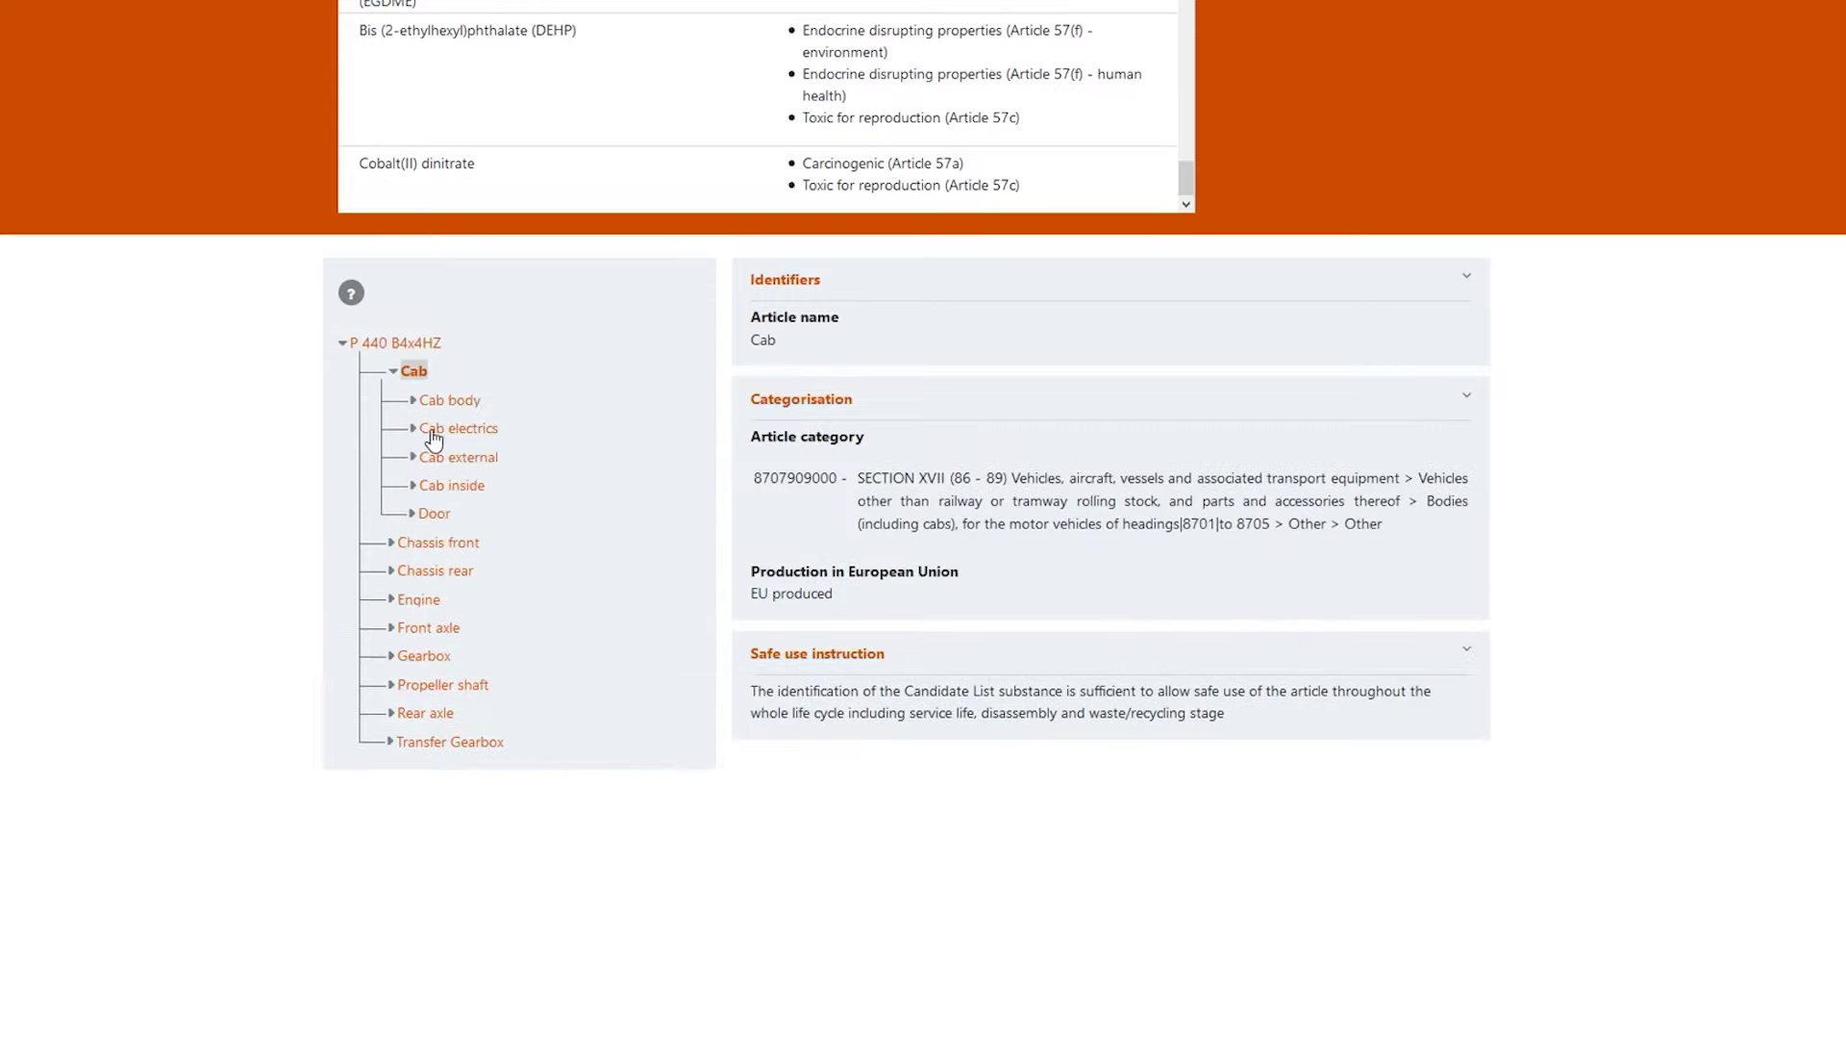
{"action": "left_click", "coordinate": [462, 429]}
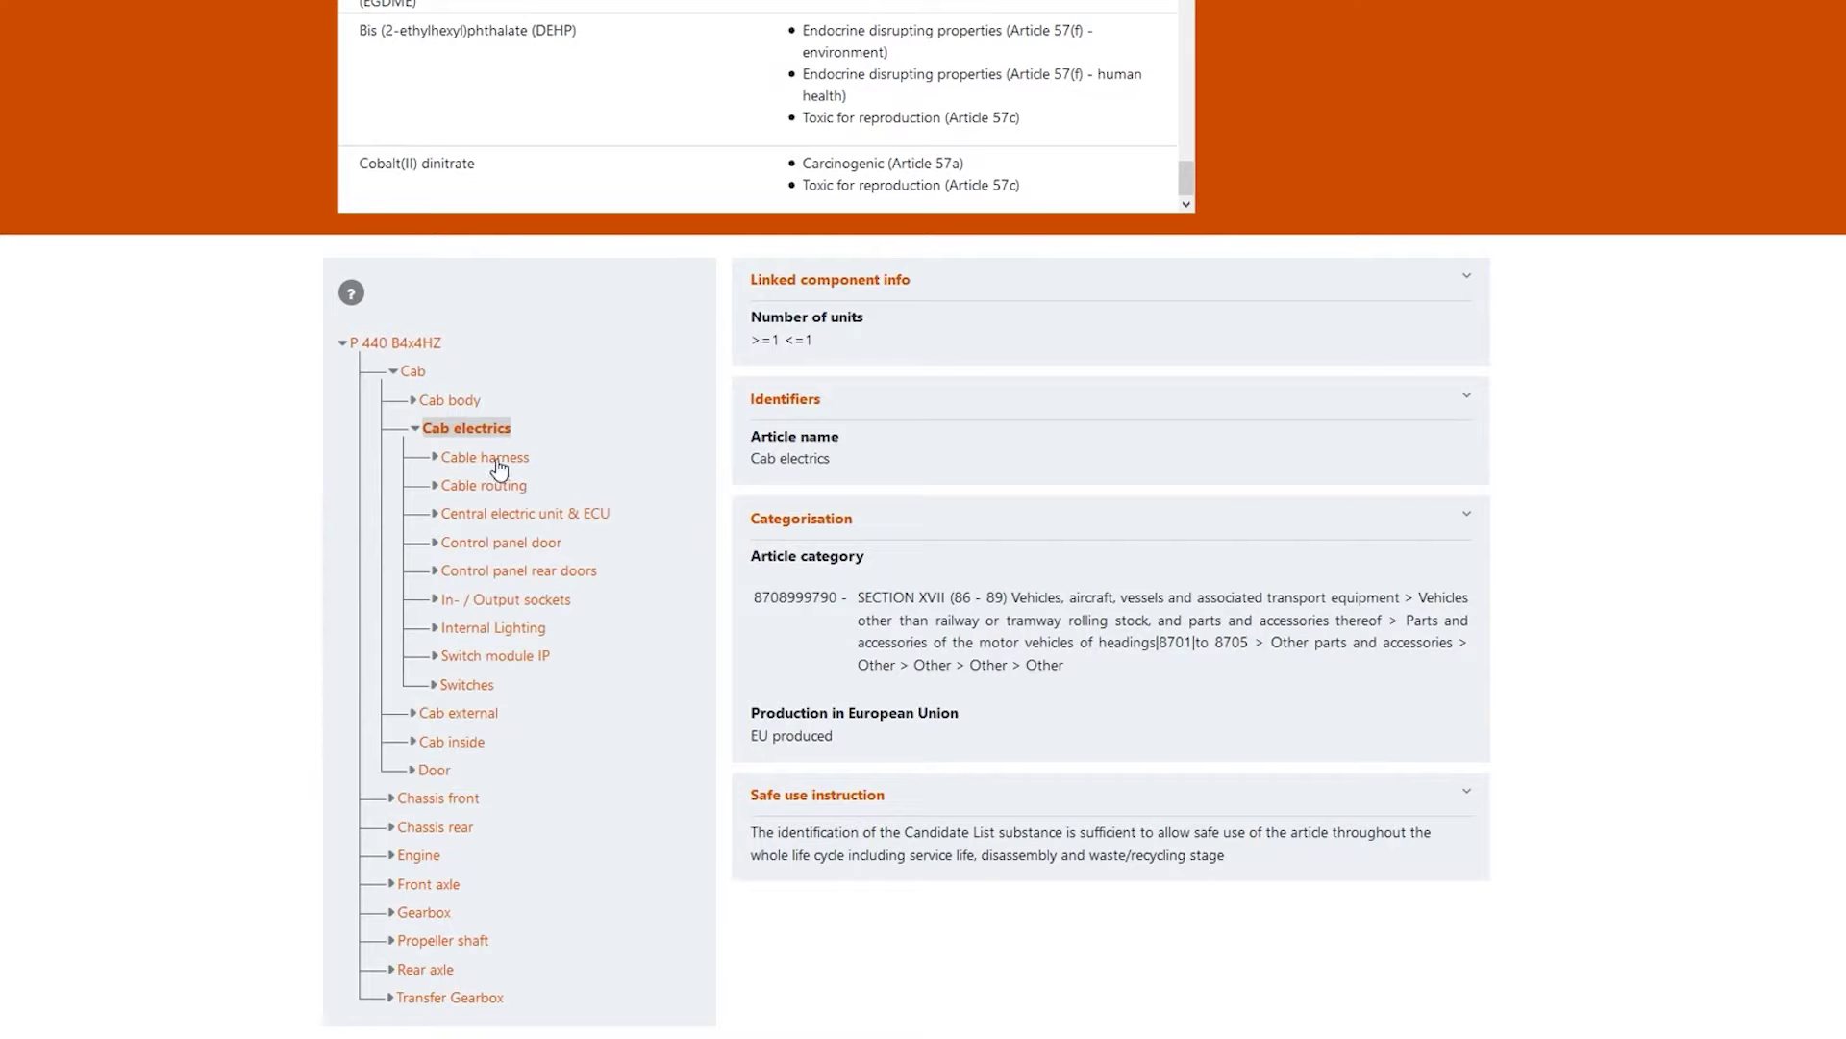
{"action": "left_click", "coordinate": [490, 459]}
{"action": "left_click", "coordinate": [508, 525]}
{"action": "left_click", "coordinate": [597, 629]}
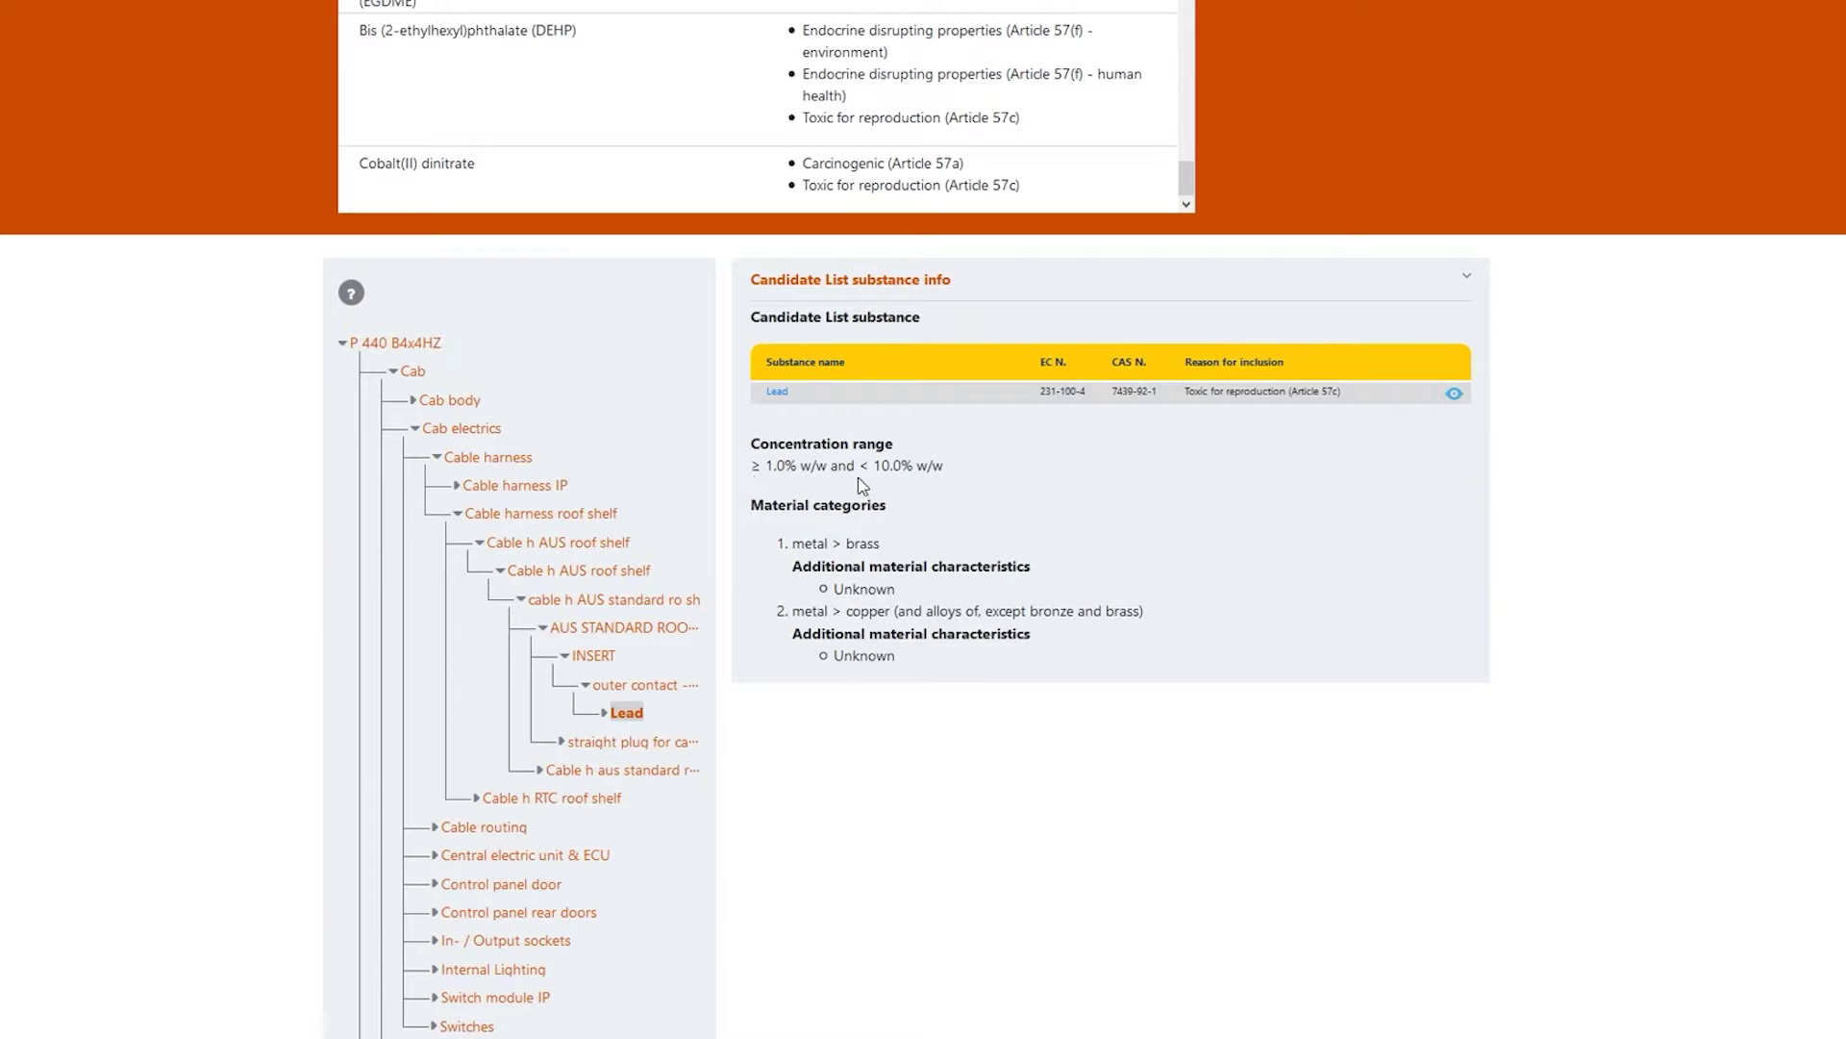
{"action": "left_click", "coordinate": [463, 429]}
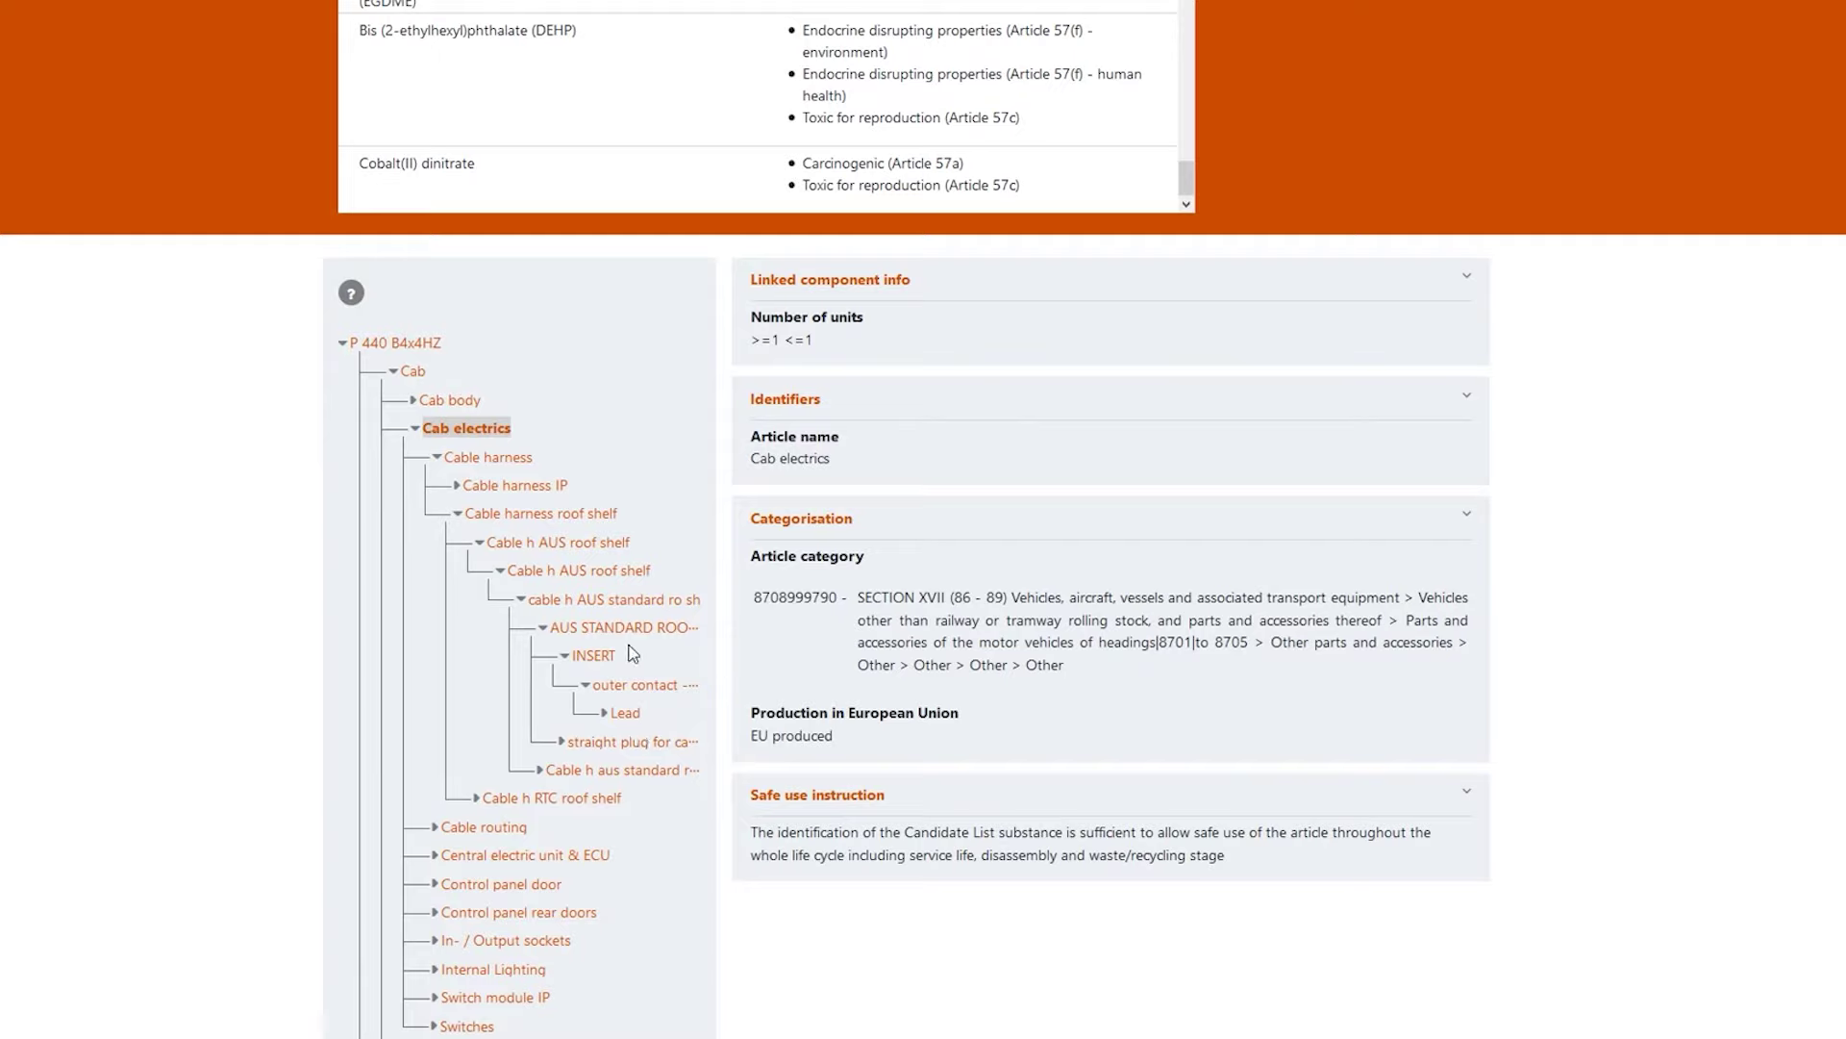
- Select the Lead node to display its Candidate List substance details
{"action": "left_click", "coordinate": [626, 717]}
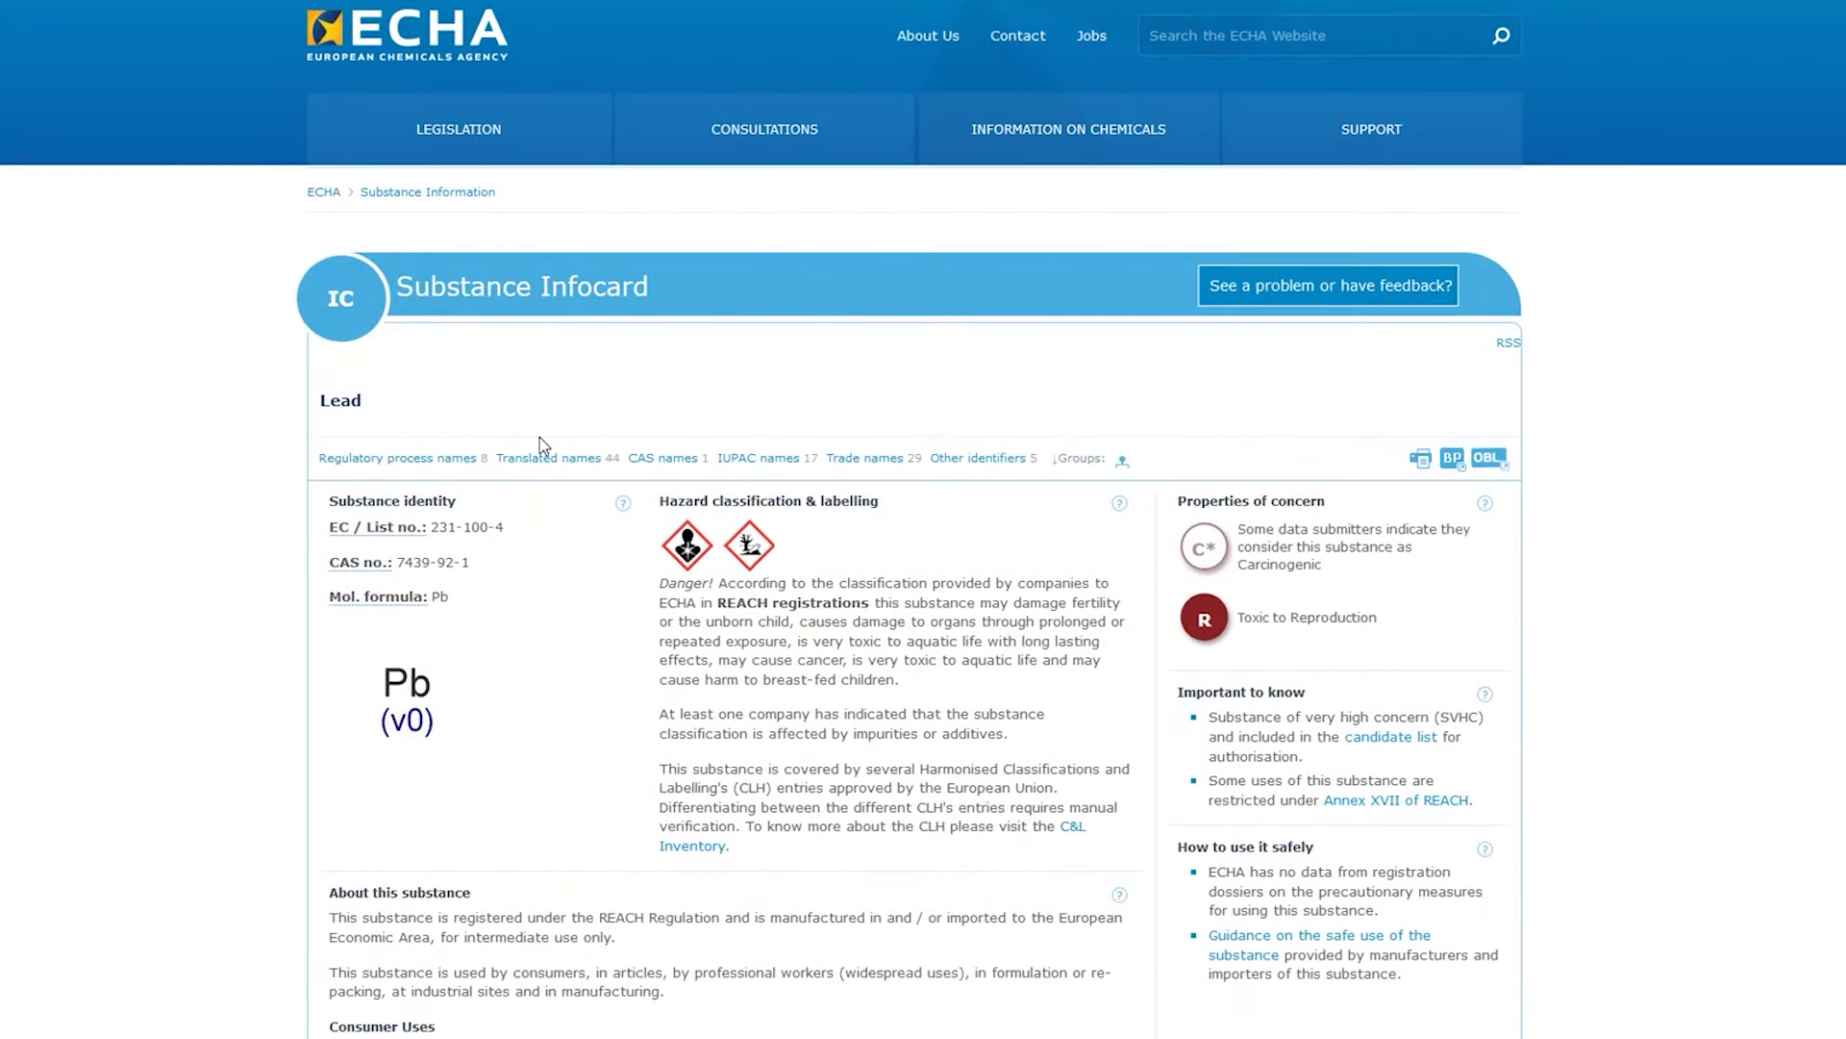
{"action": "scroll", "coordinate": [544, 440], "scroll_direction": "down", "scroll_amount": 3}
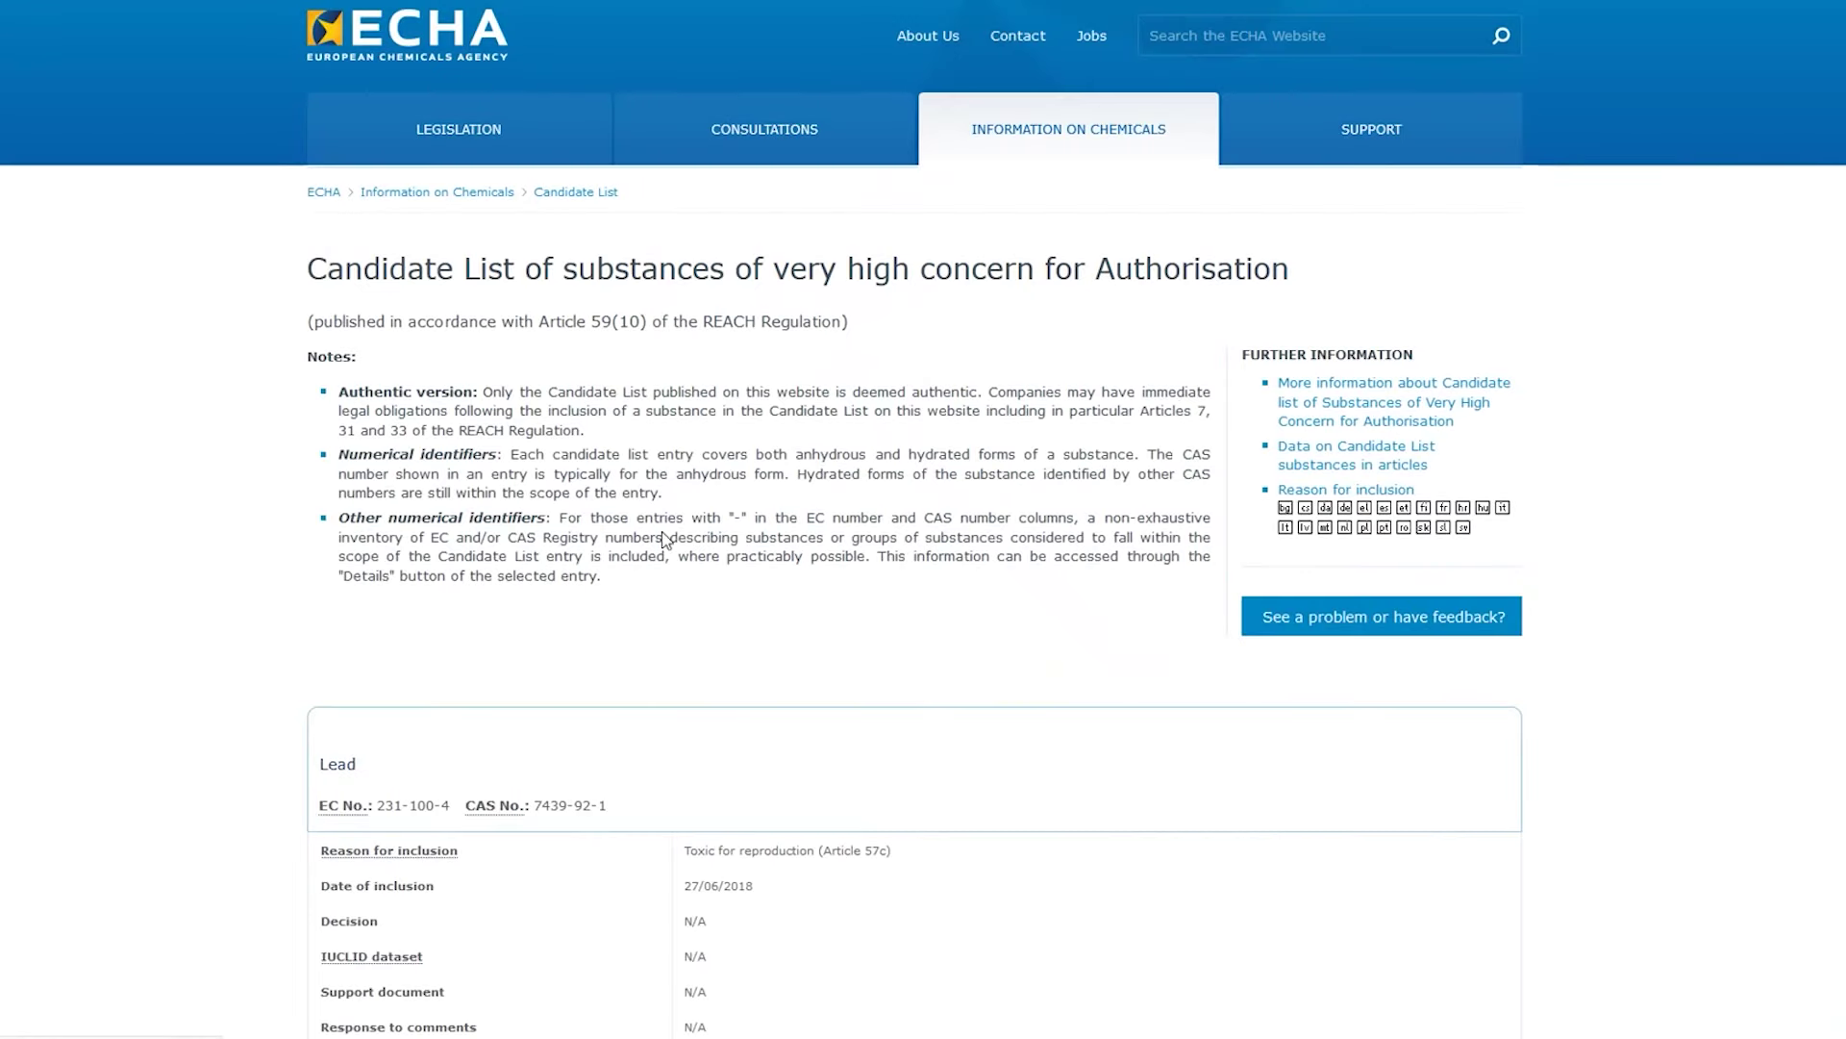
{"action": "scroll", "coordinate": [730, 587], "scroll_direction": "down", "scroll_amount": 5}
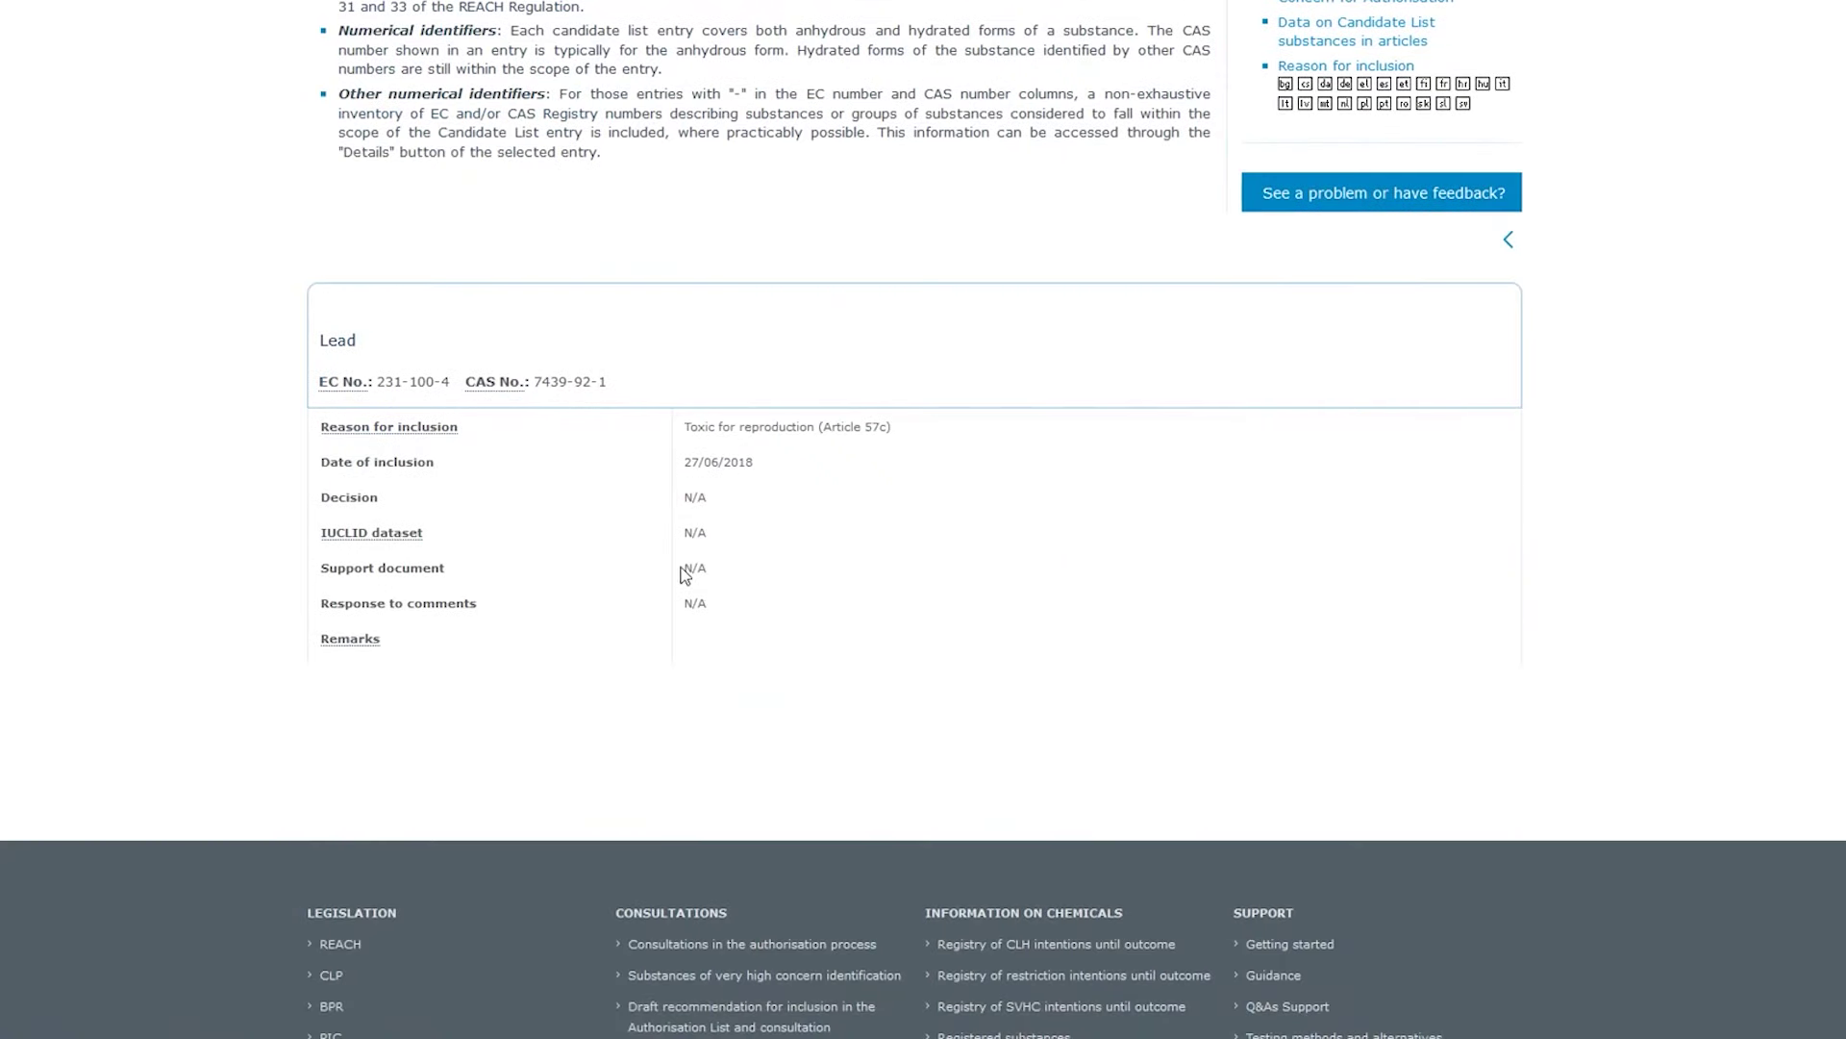
{"action": "scroll", "coordinate": [683, 567], "scroll_direction": "up", "scroll_amount": 5}
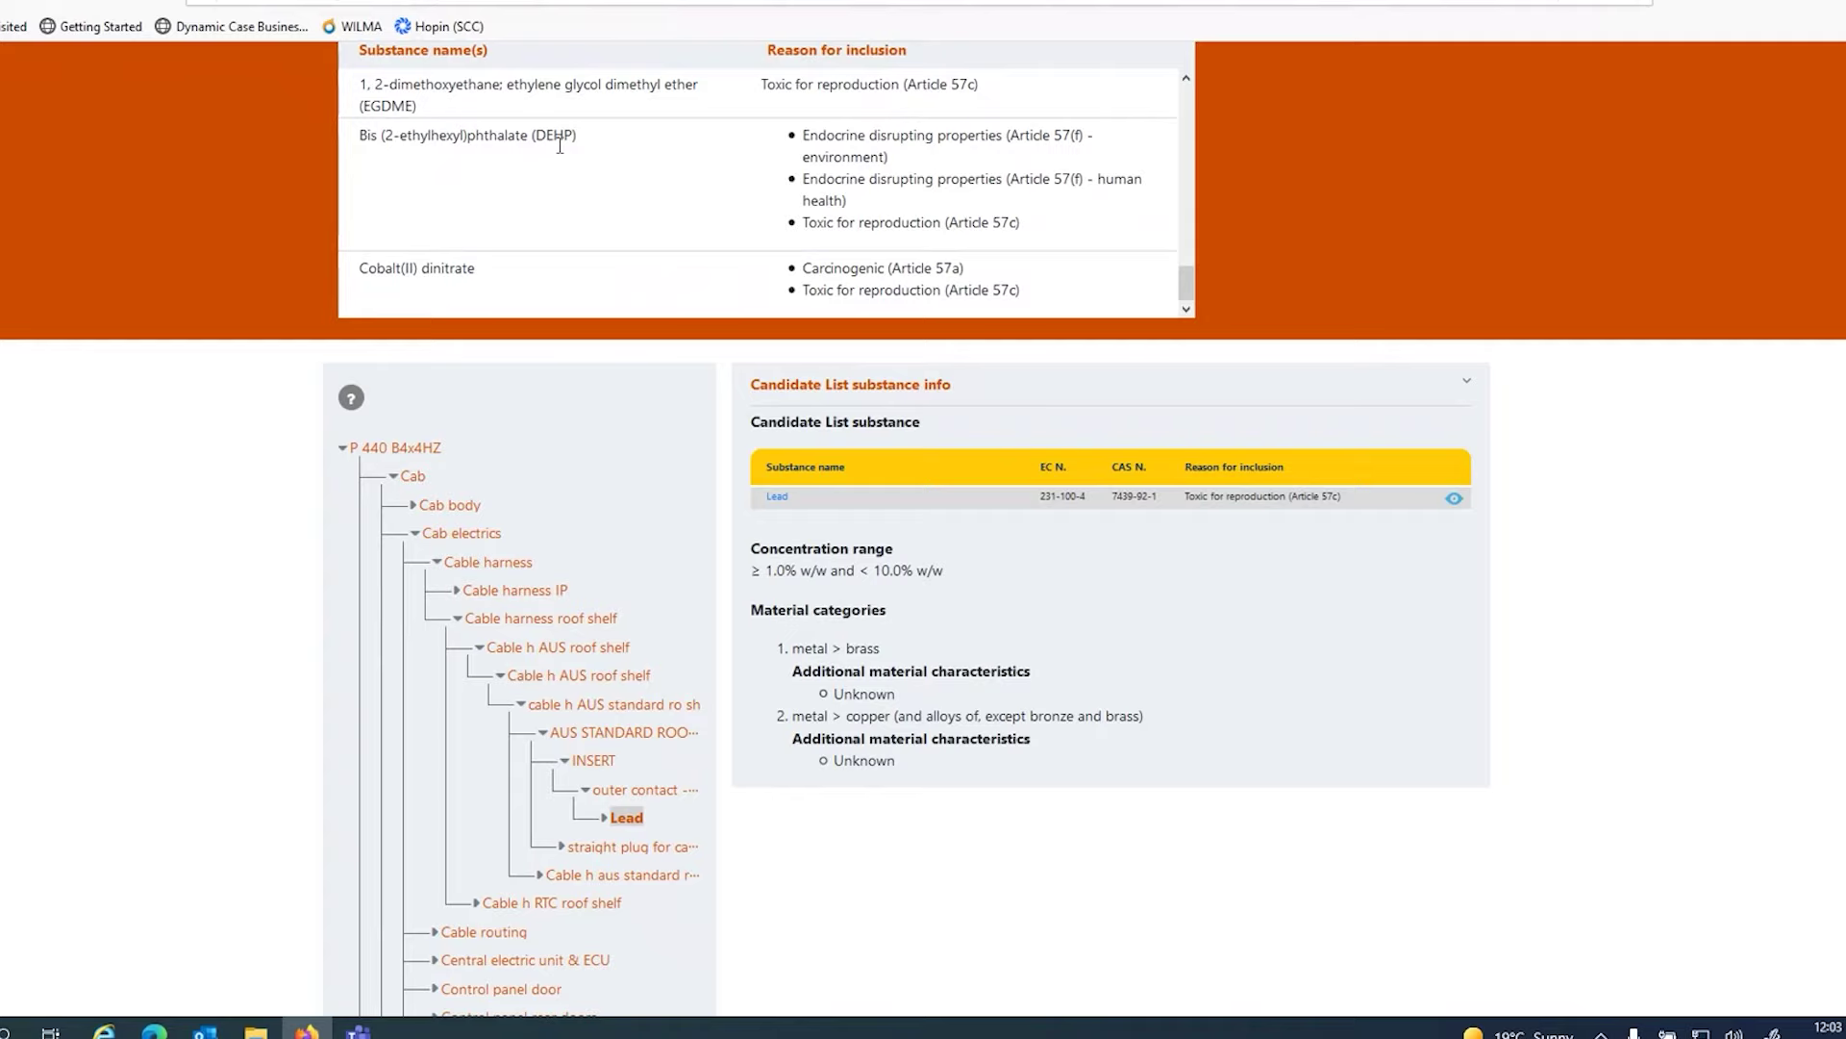
- Switch the browser to full screen and expand Cab external to view its details
{"action": "key", "text": "F11"}
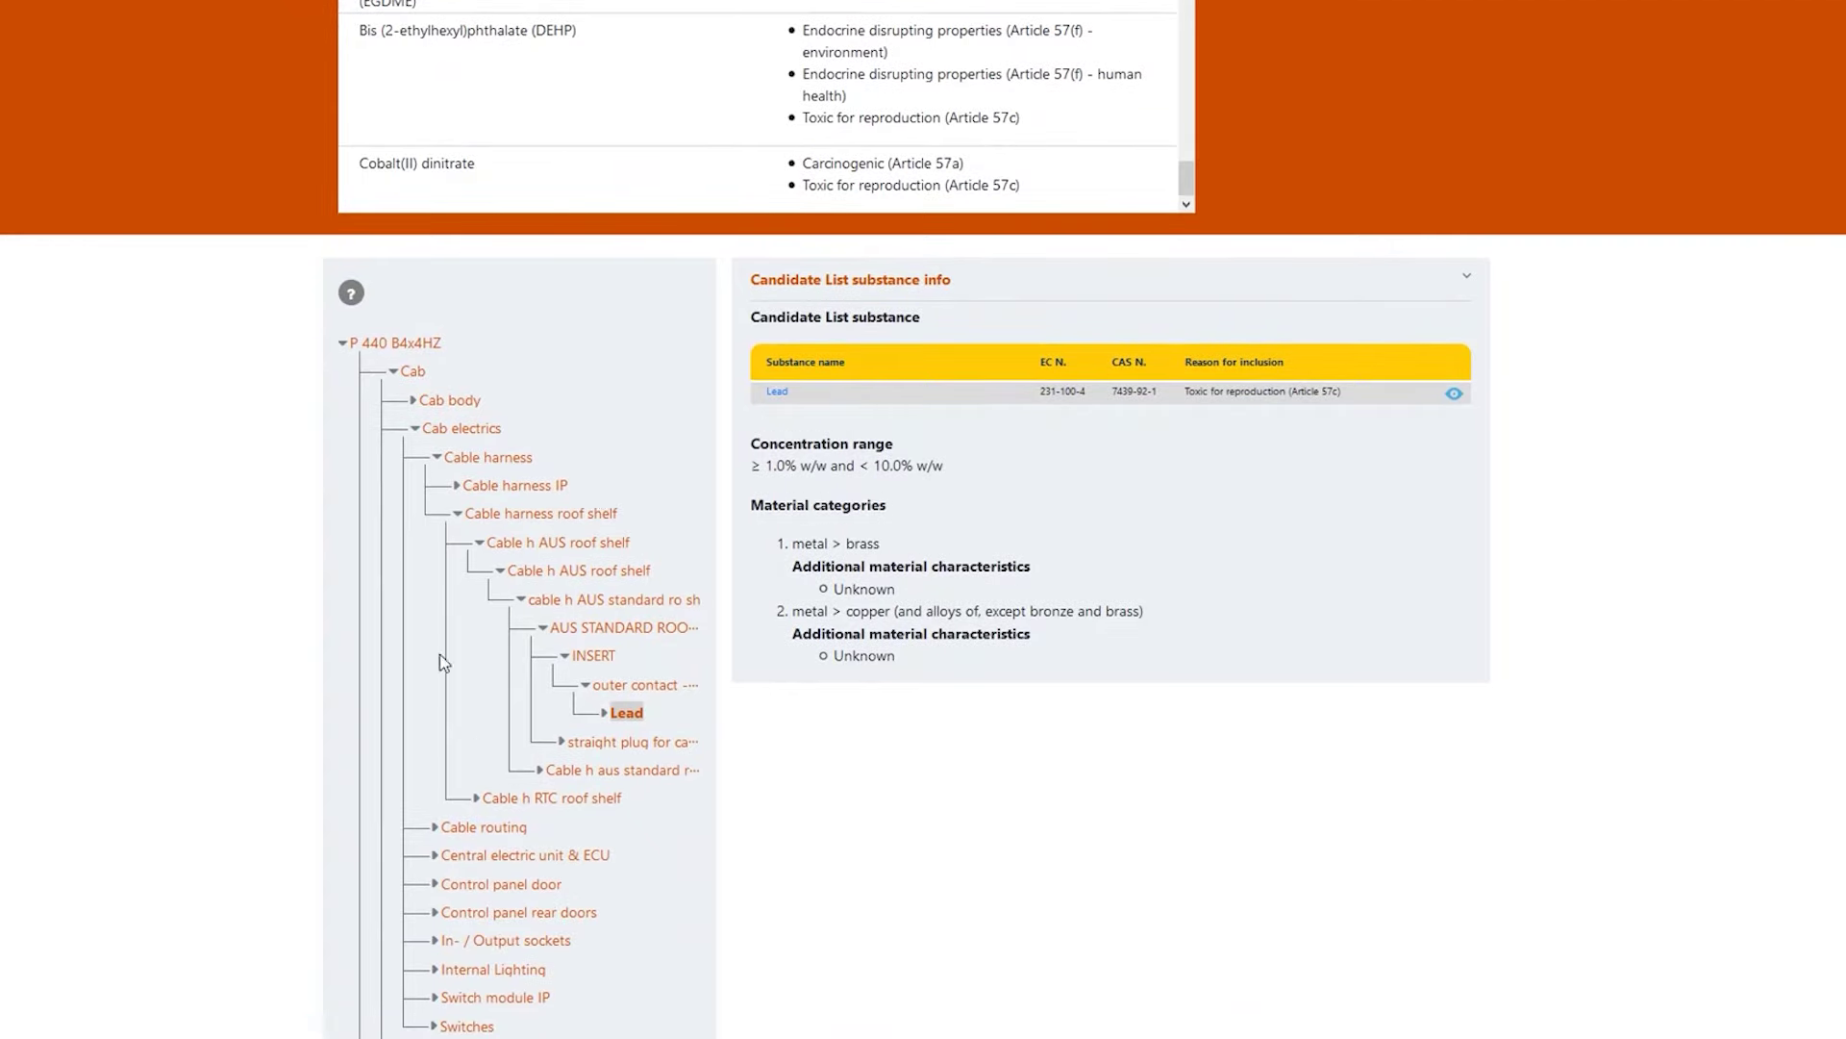
{"action": "scroll", "coordinate": [443, 663], "scroll_direction": "down", "scroll_amount": 3}
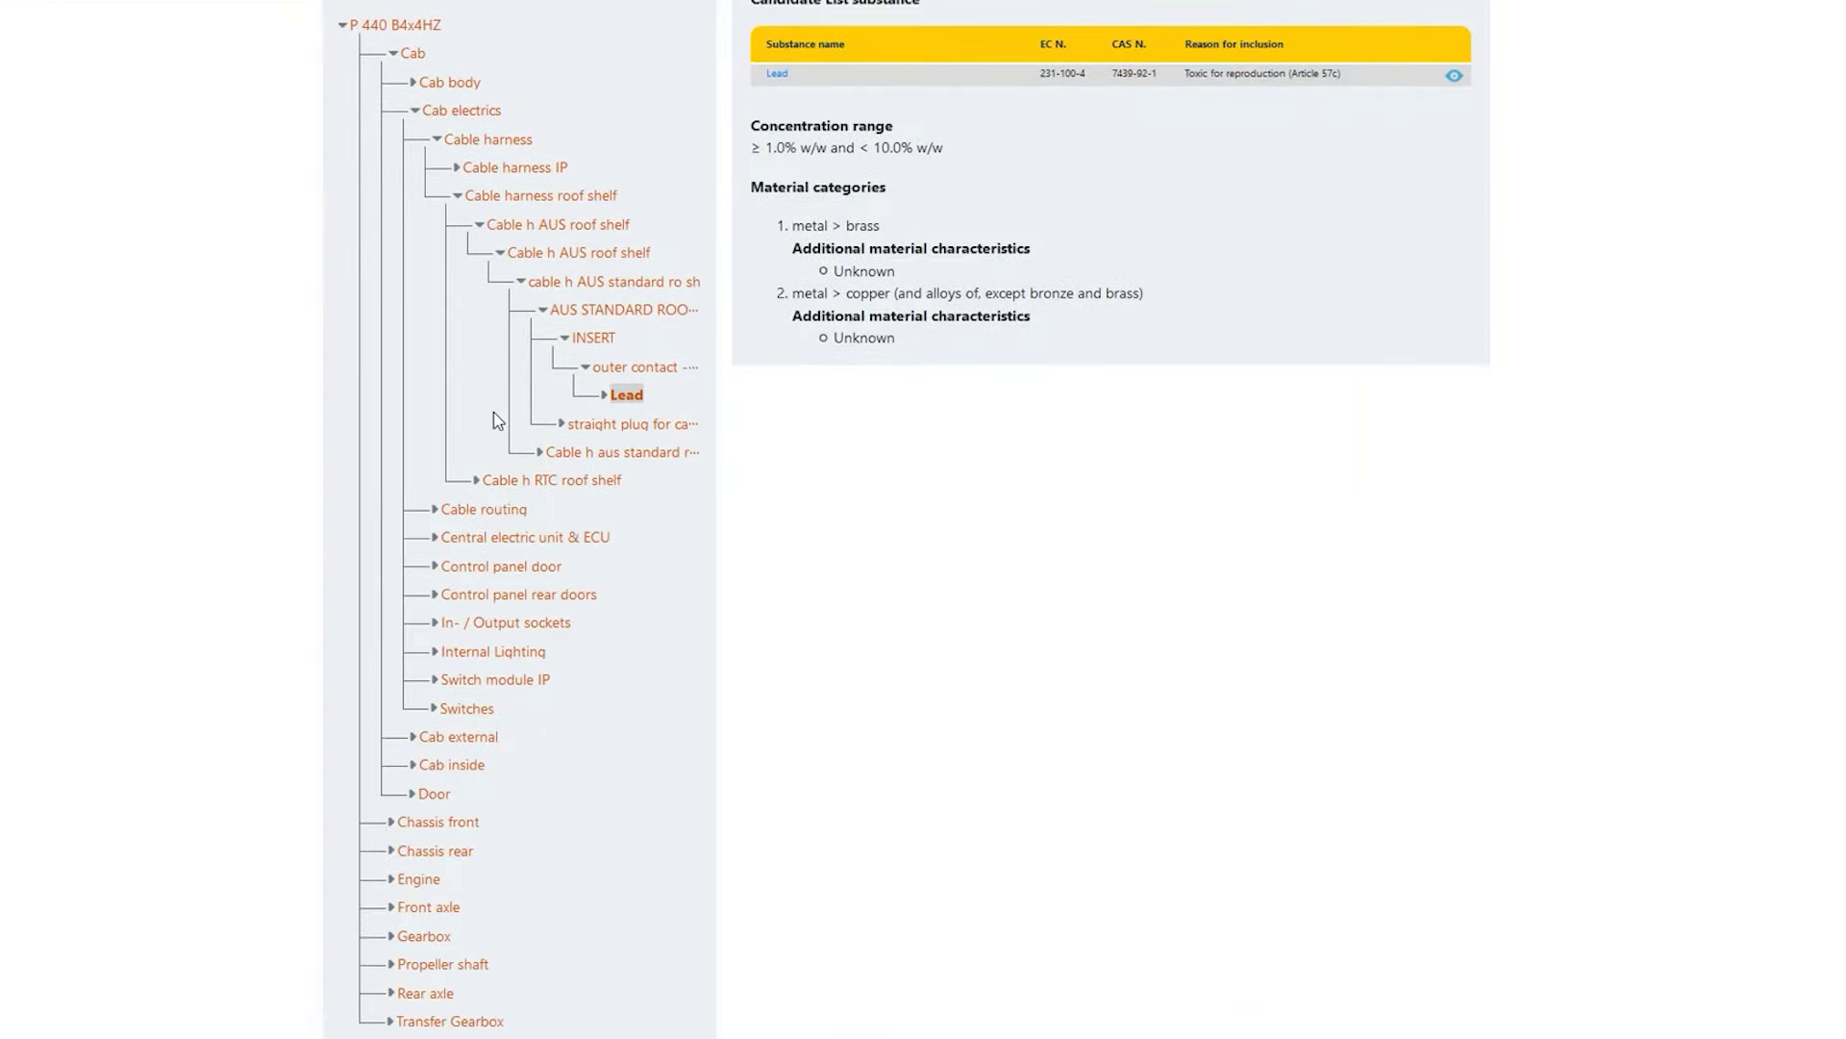
{"action": "left_click", "coordinate": [505, 742]}
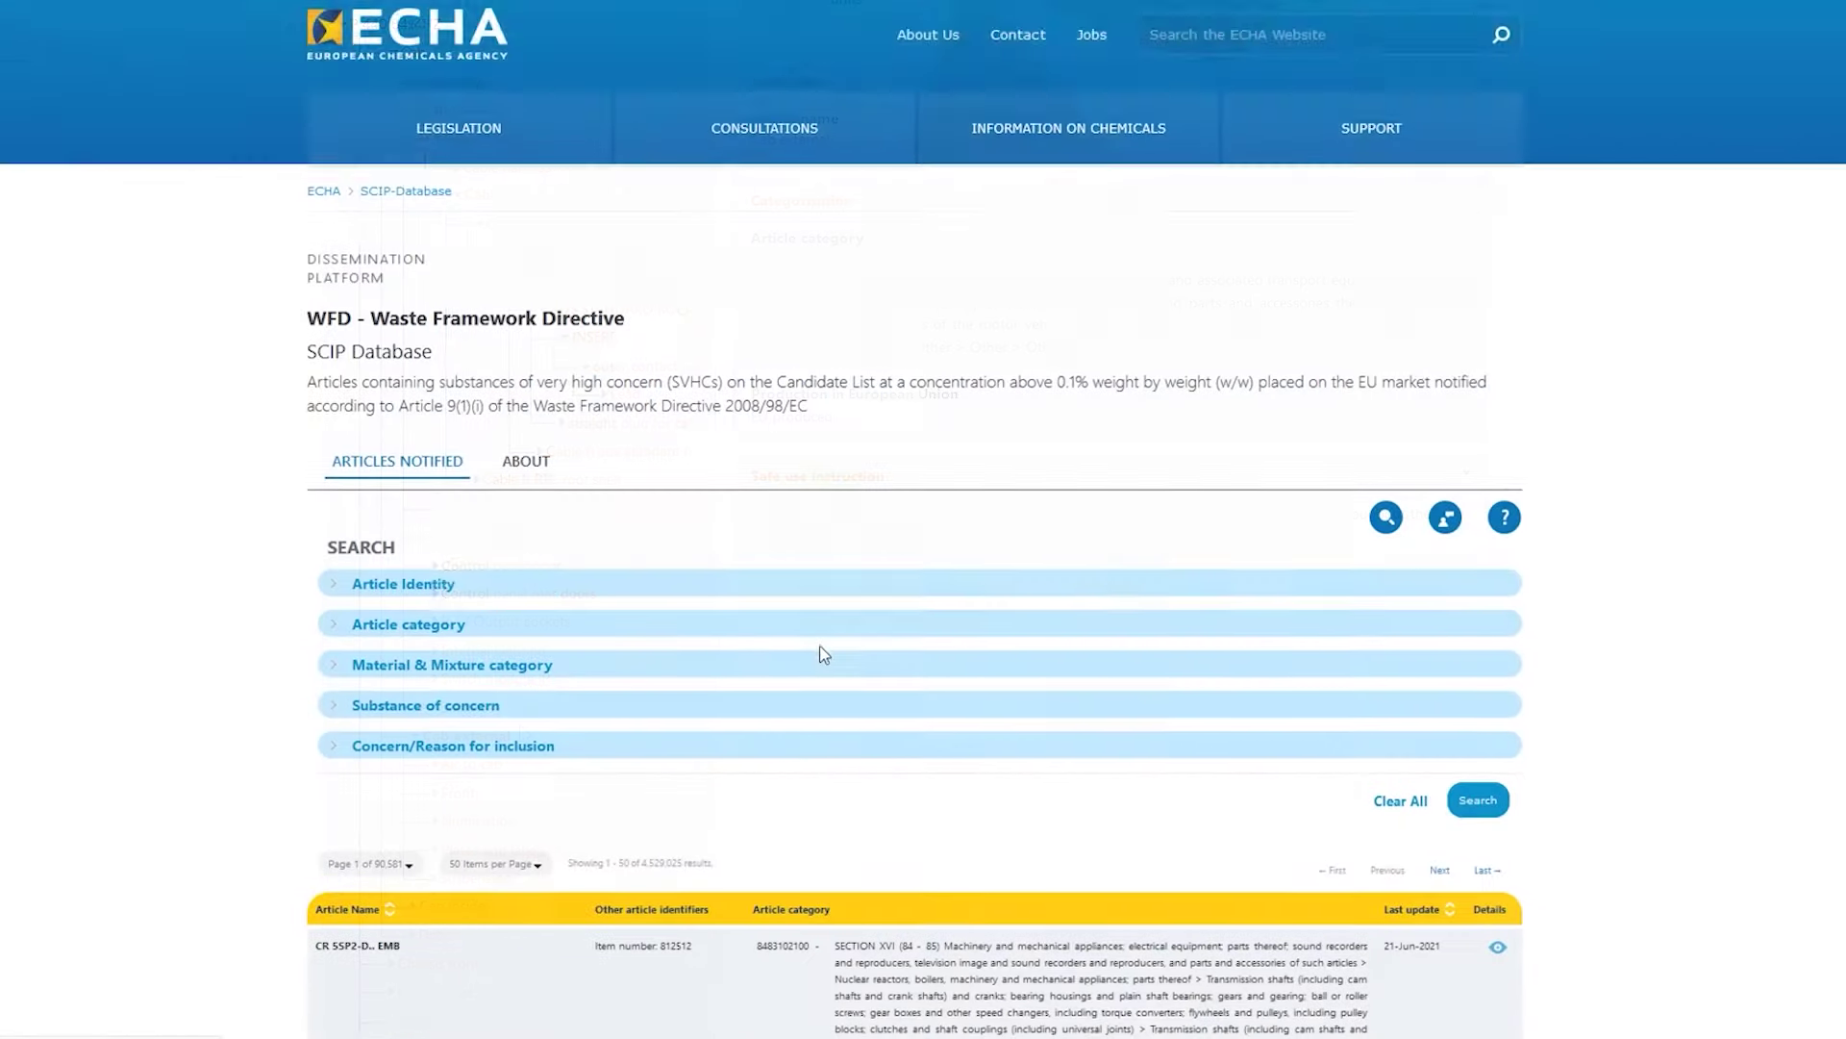
{"action": "scroll", "coordinate": [822, 654], "scroll_direction": "down", "scroll_amount": 3}
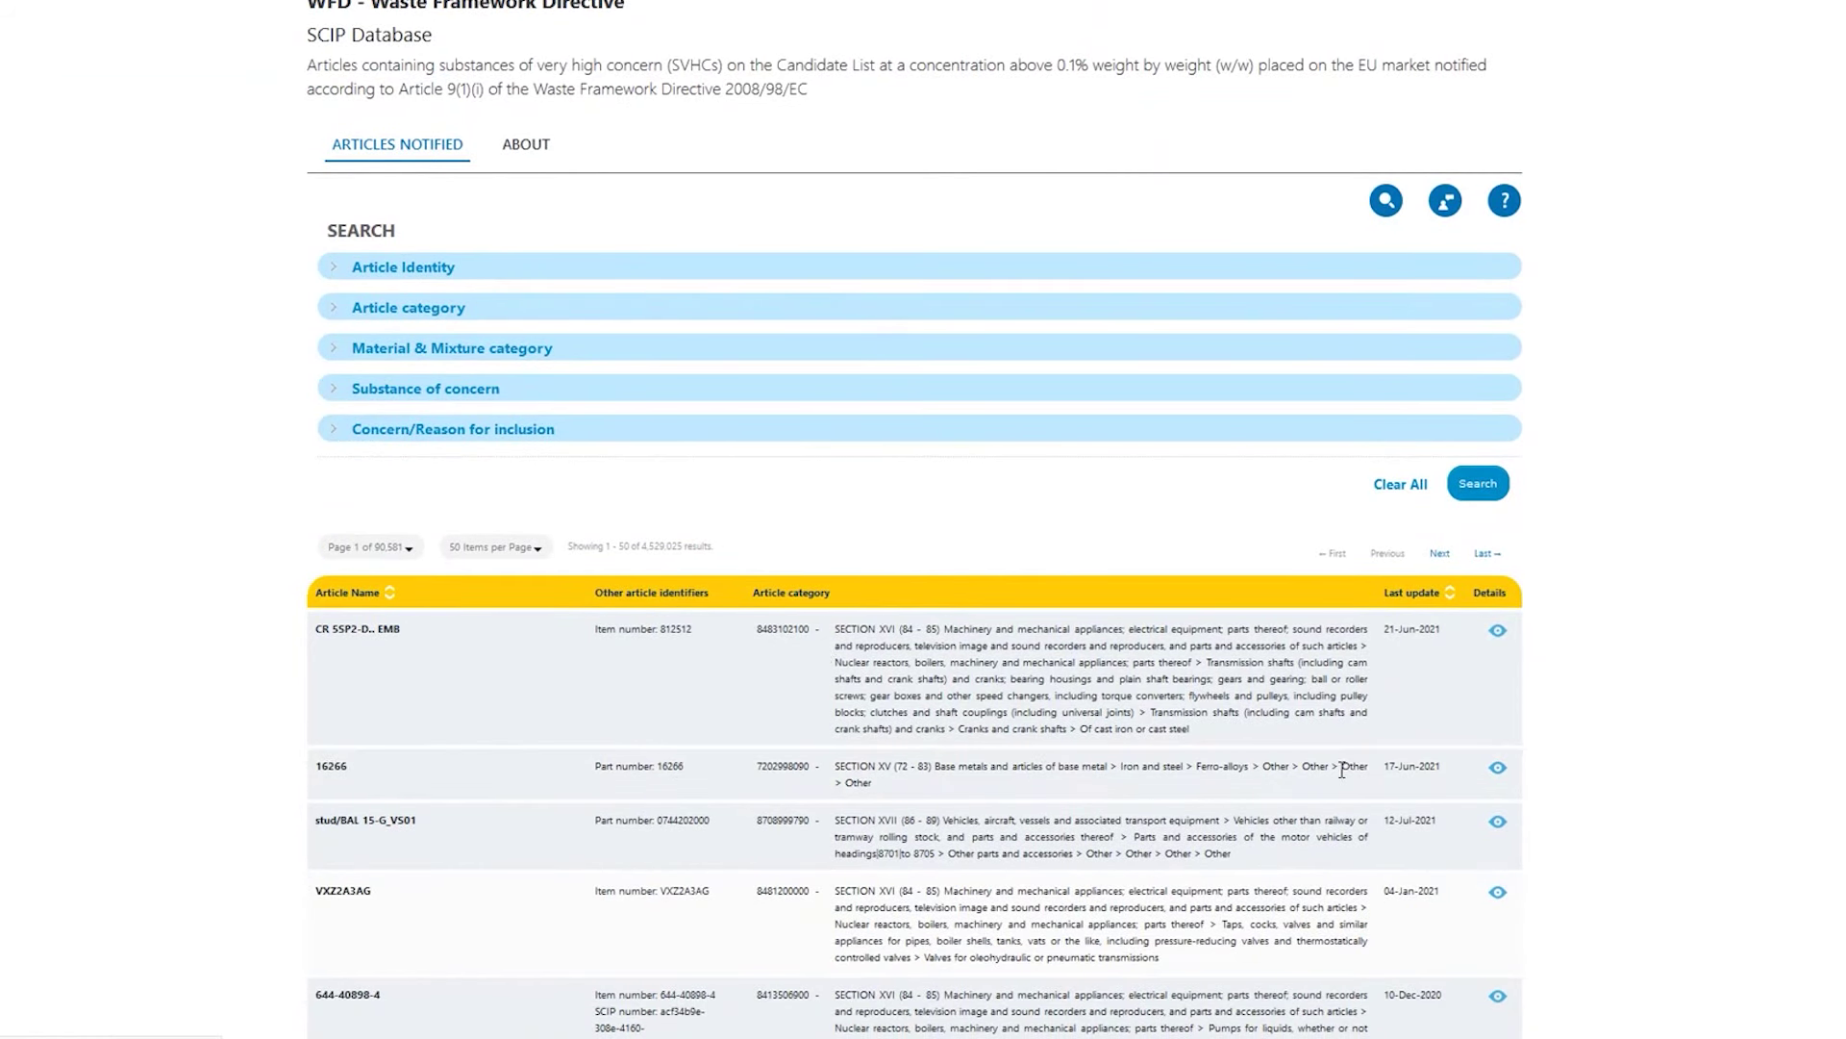
- Open the fact sheet for article 16266
{"action": "left_click", "coordinate": [1497, 769]}
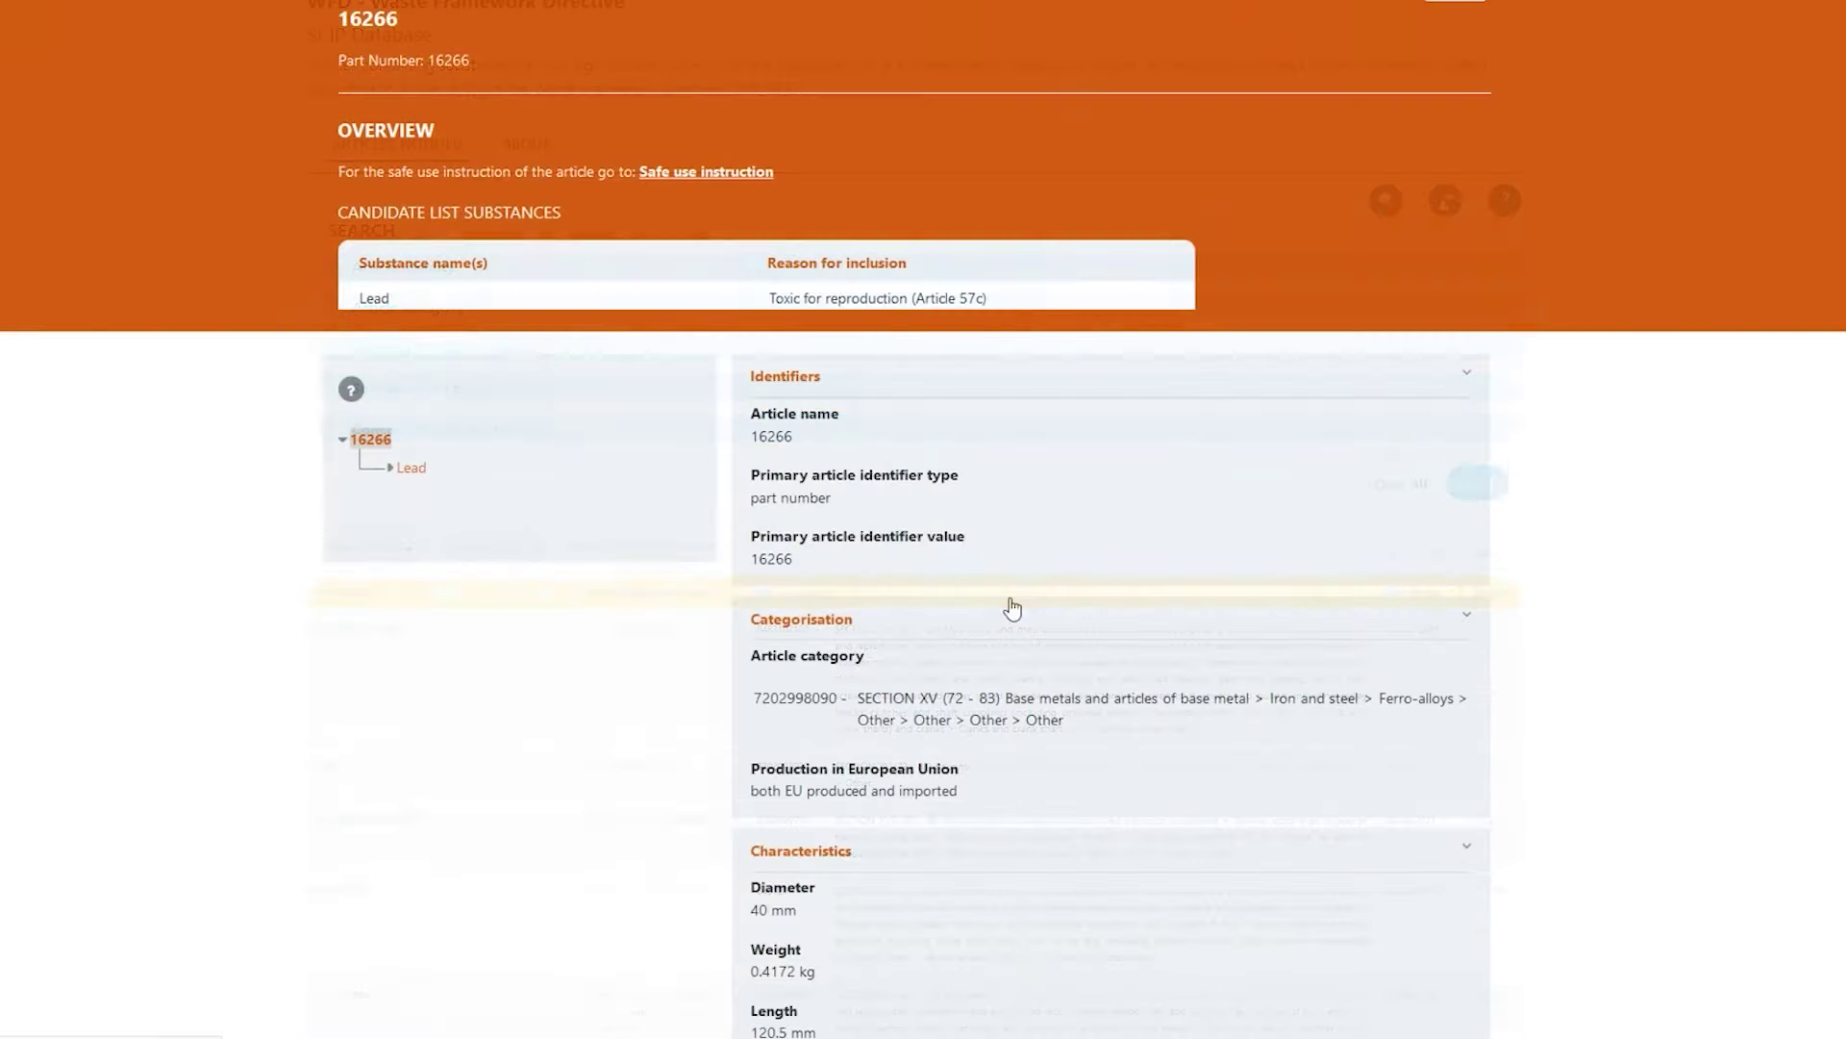